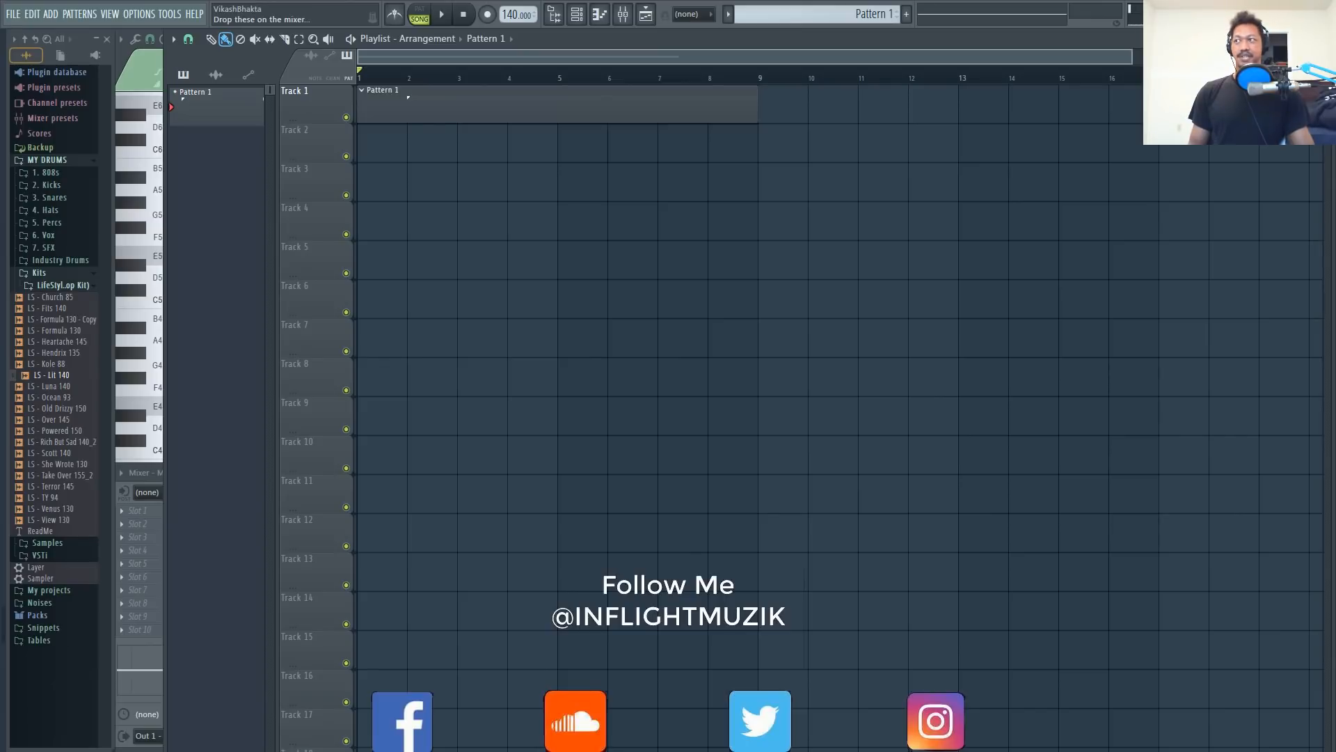
Place the LS - Formula 130 loop from the kit folder on Track 1 at bar 1.
left_click_drag(63, 291, 65, 288)
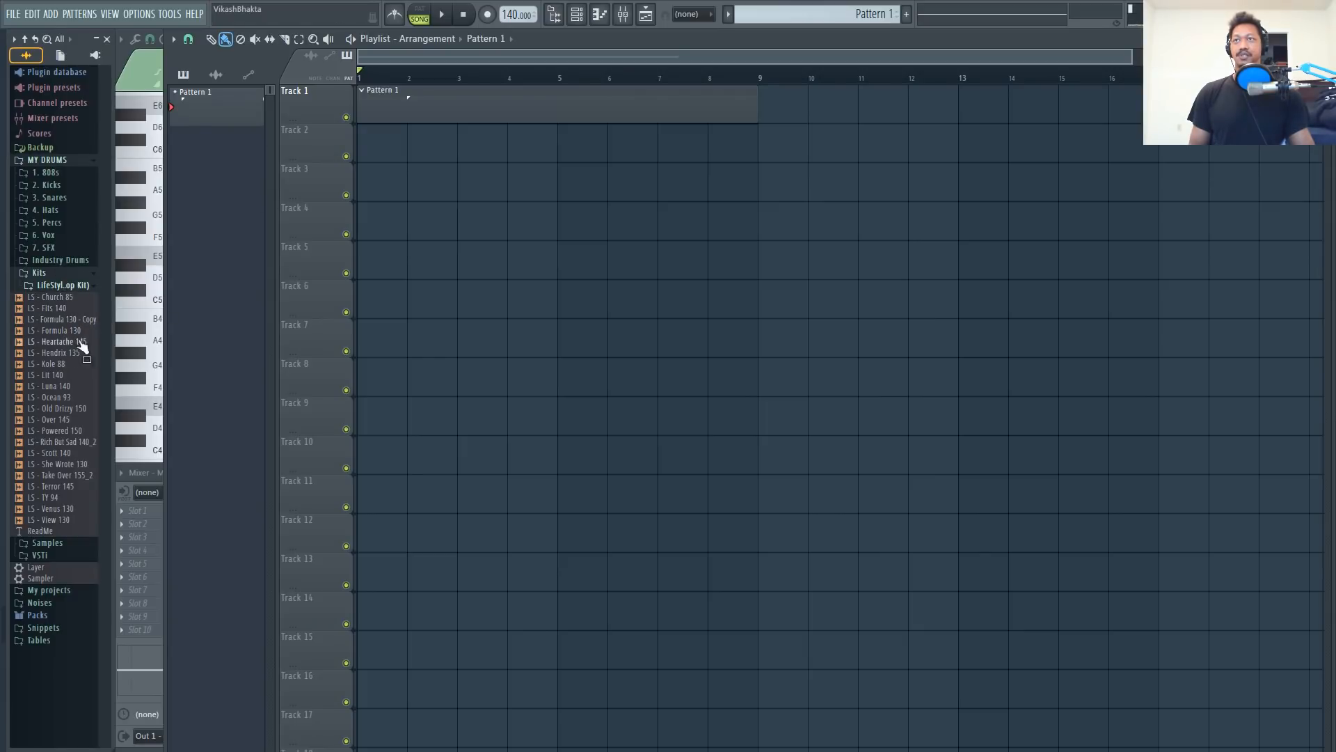
double_click(59, 330)
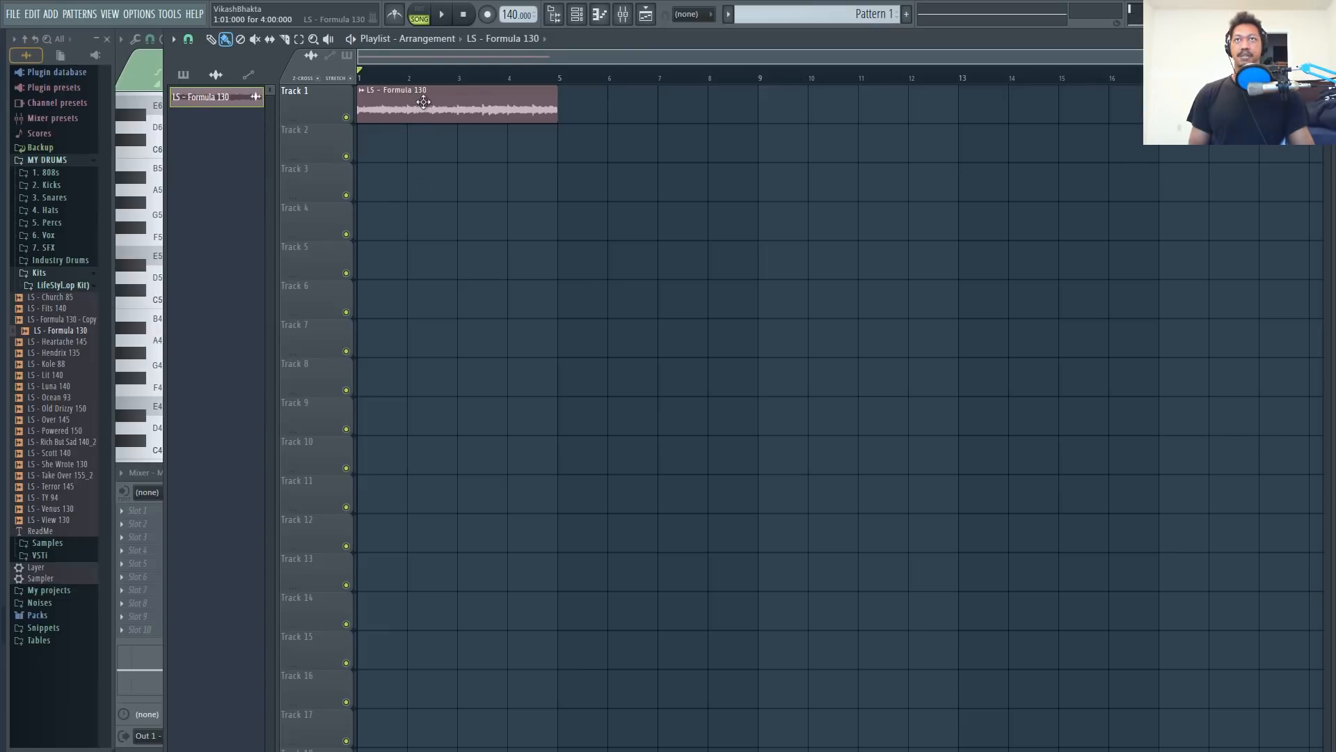
Run tempo detection on the LS - Formula 130 clip, read its embedded tempo, and dismiss the options unchanged.
left_click(362, 90)
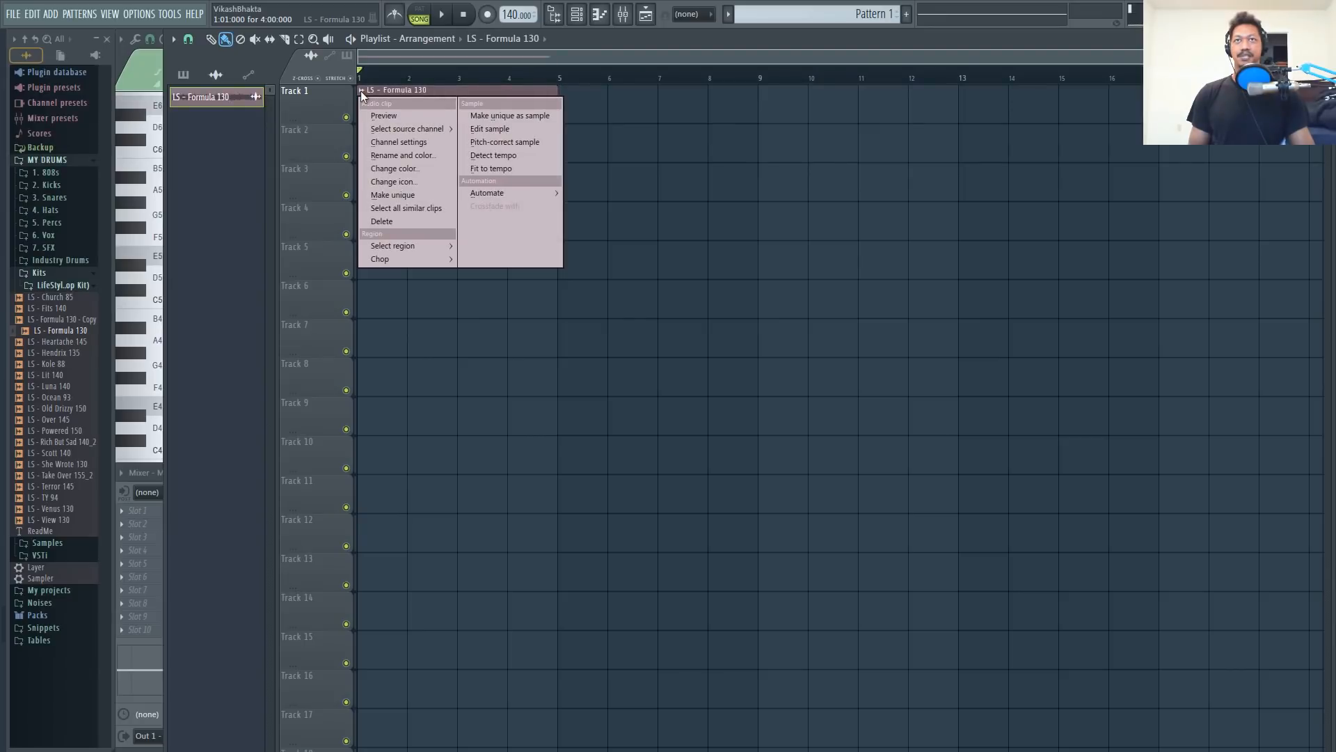
left_click(498, 155)
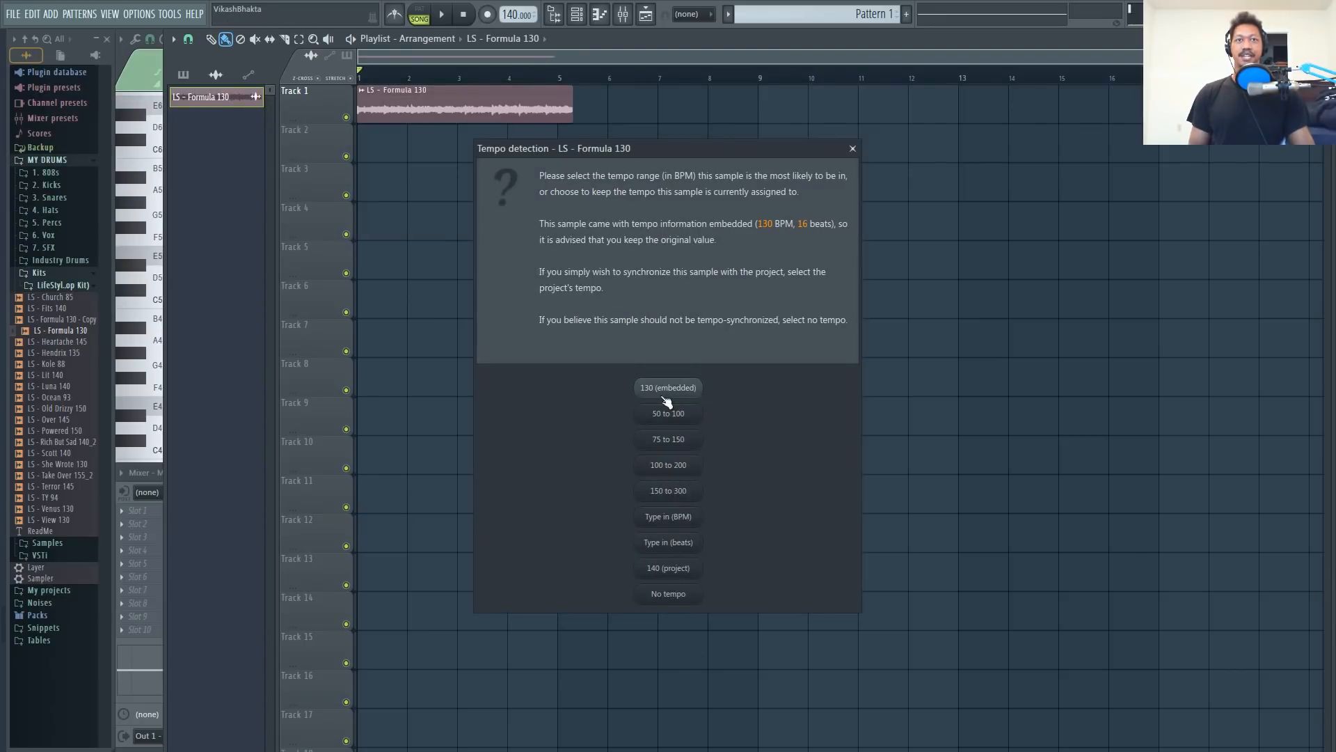
left_click(852, 149)
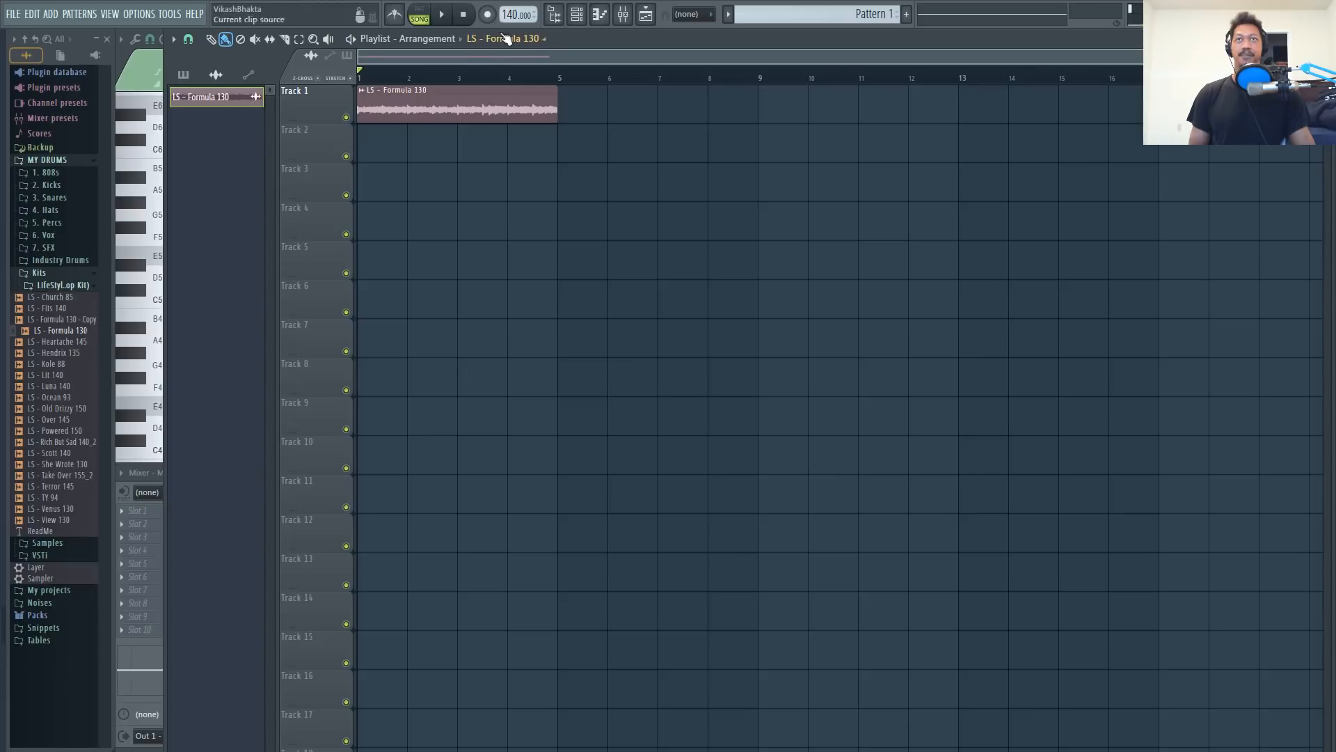
right_click(510, 15)
left_click(670, 28)
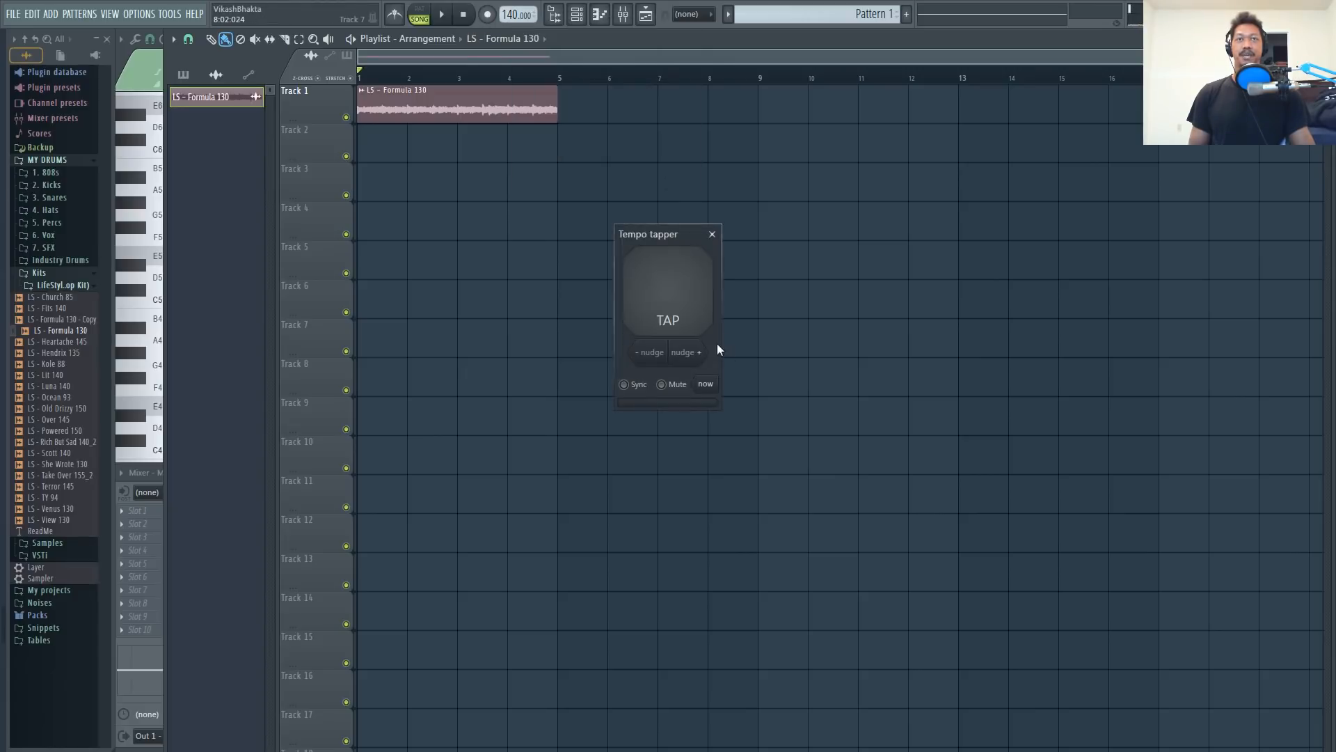
left_click(712, 234)
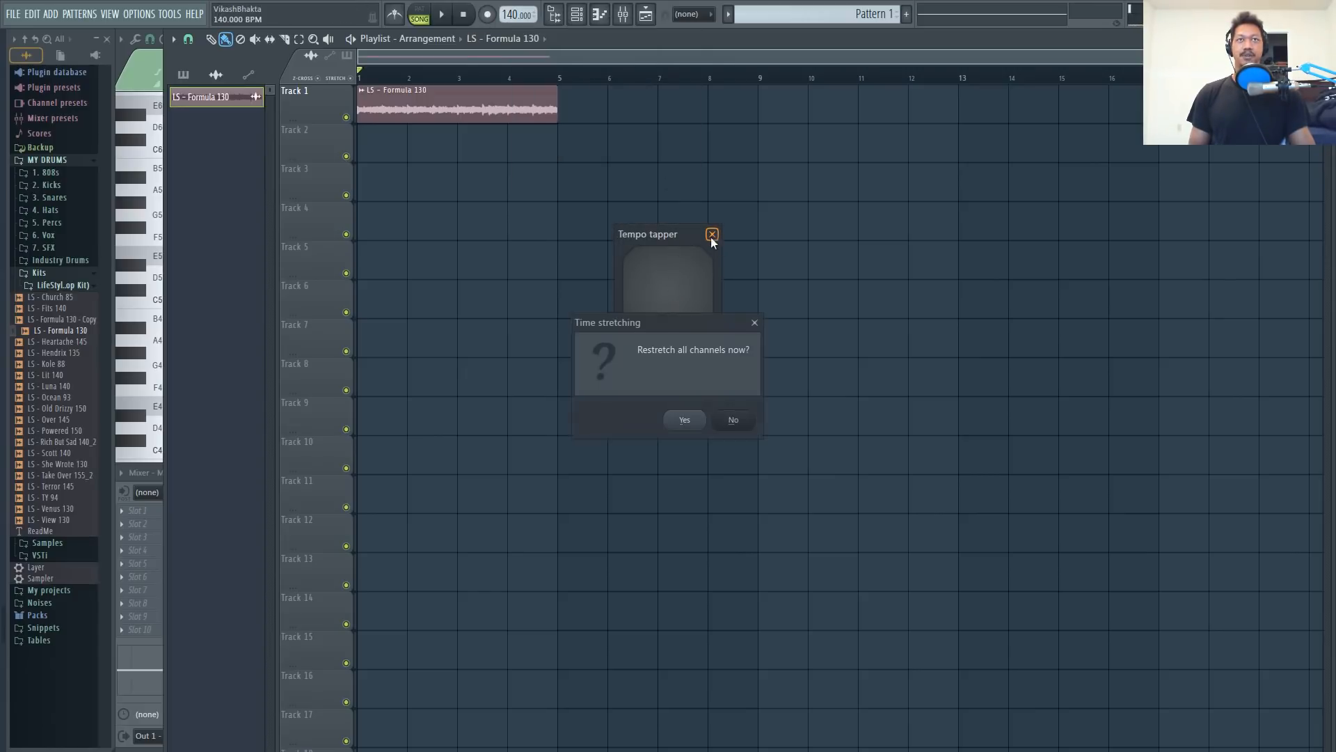
left_click(751, 321)
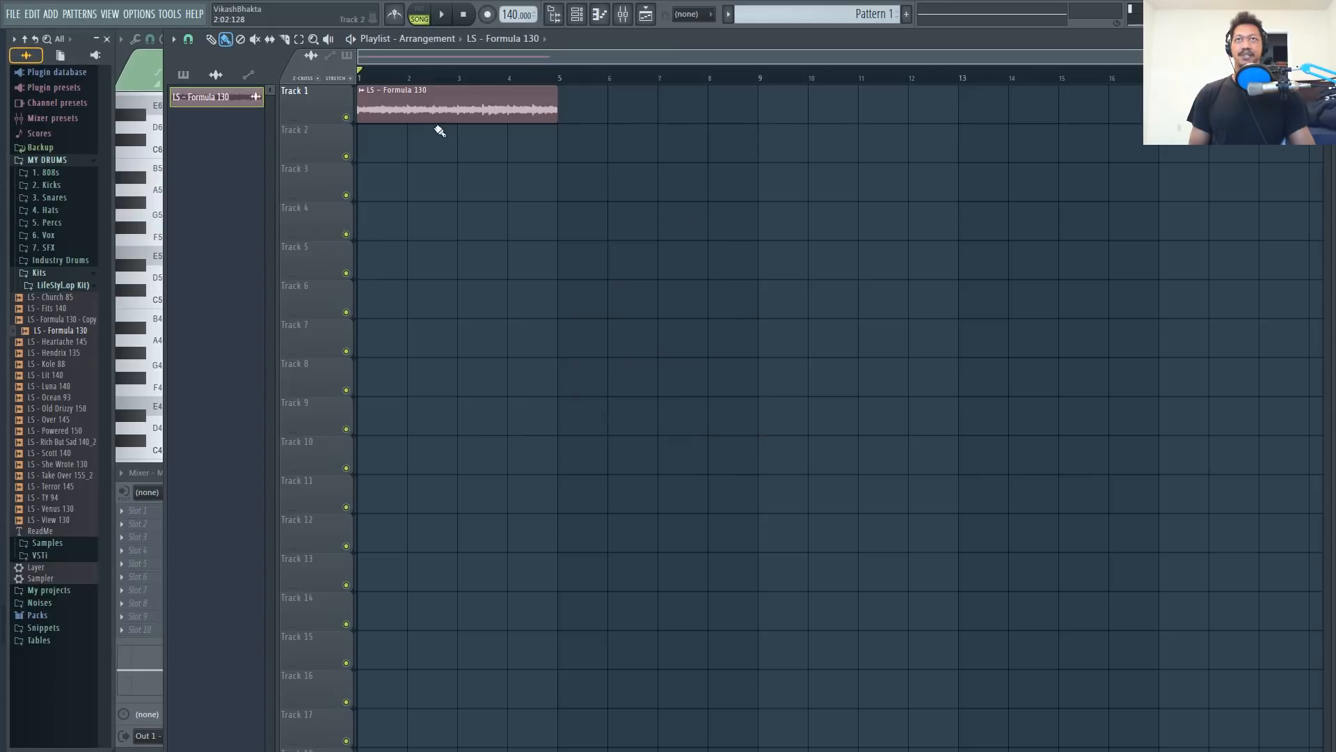
Review the Fit to tempo choices for the LS - Formula 130 clip without applying any.
left_click(360, 90)
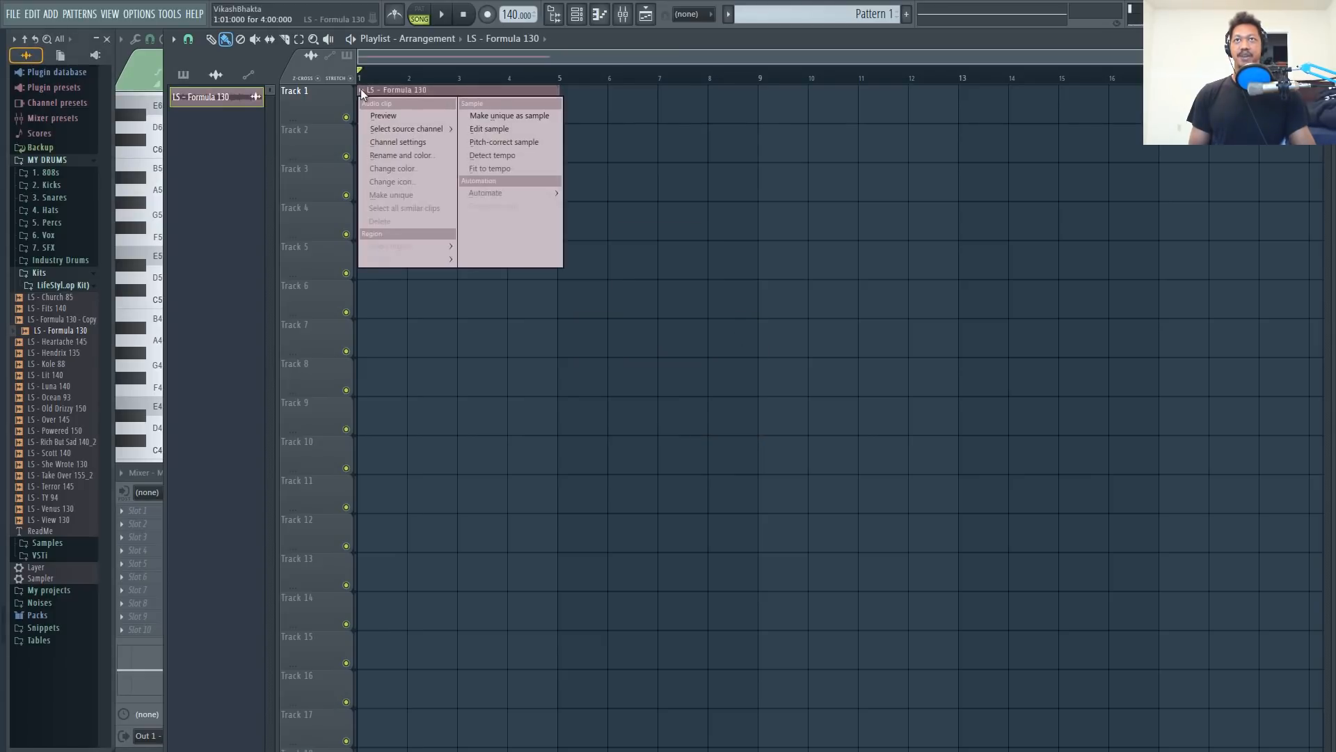
left_click(499, 168)
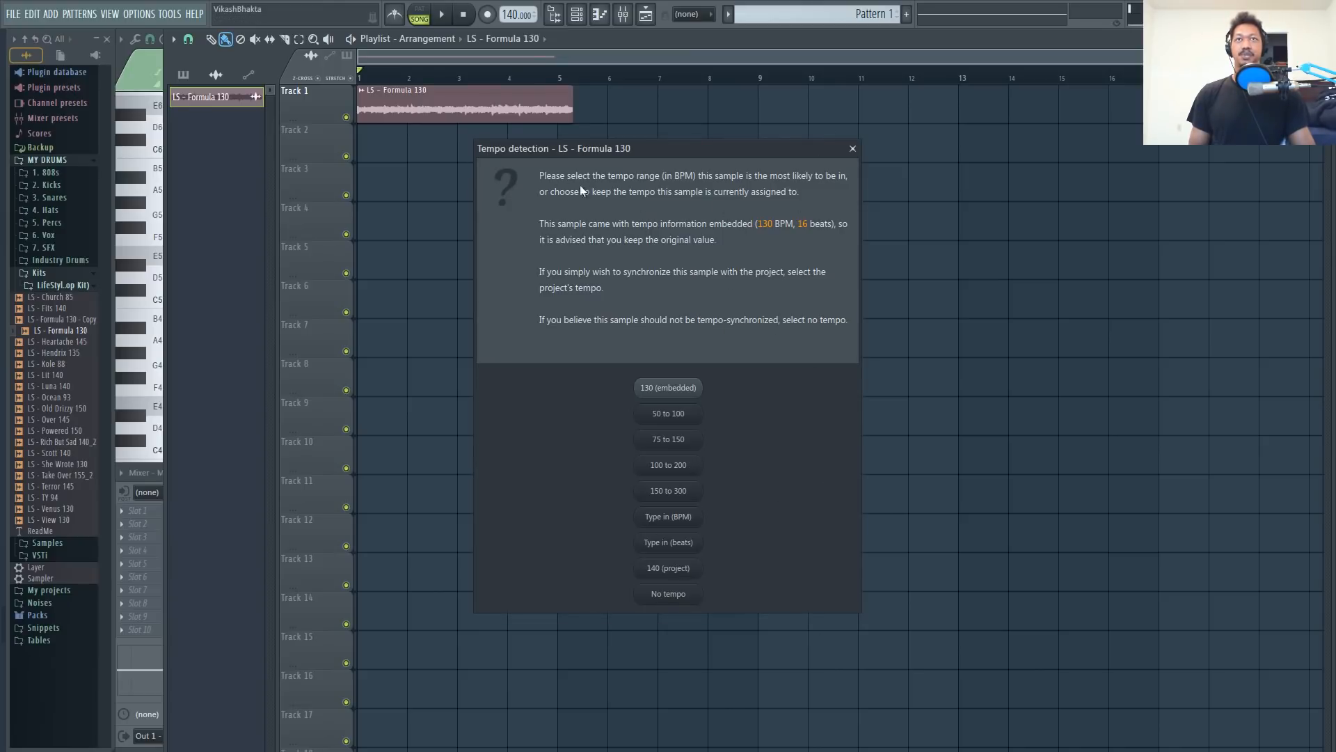
left_click(852, 148)
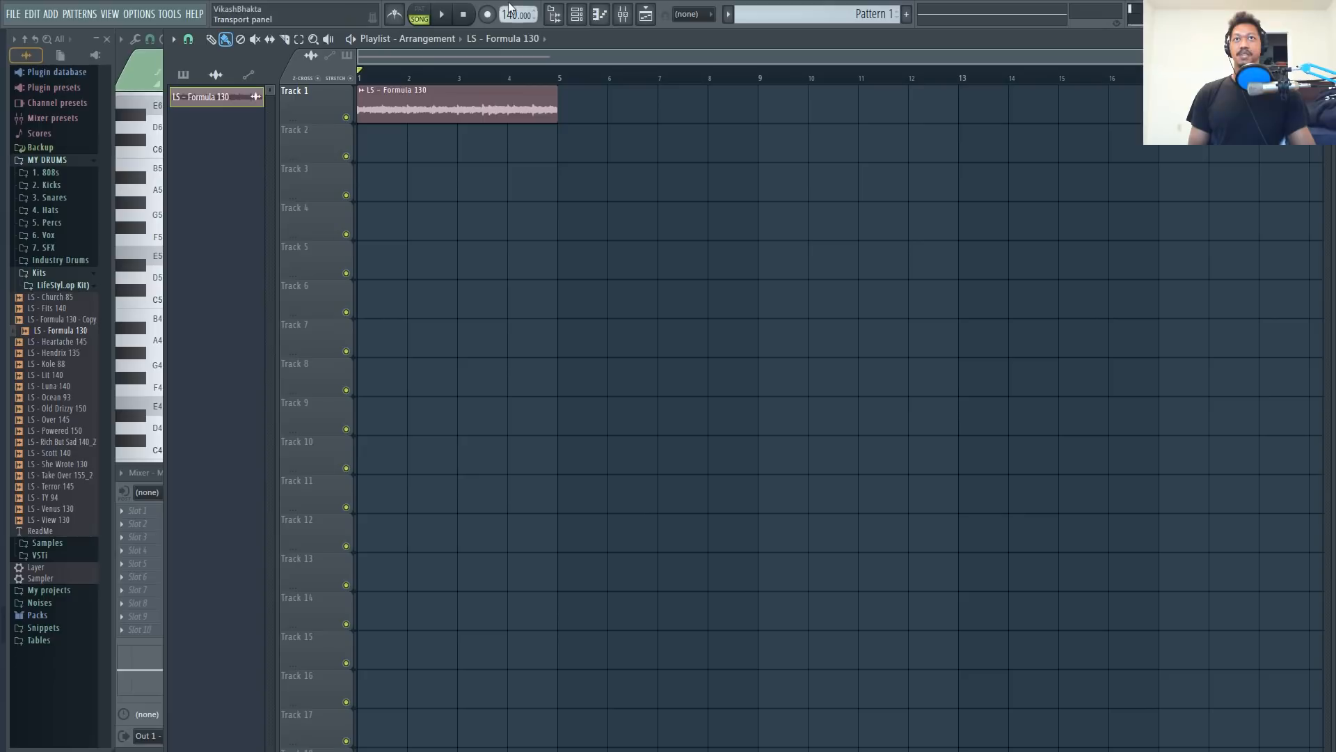
Set the project tempo to 130 BPM and restretch all channels.
left_click_drag(506, 11, 507, 23)
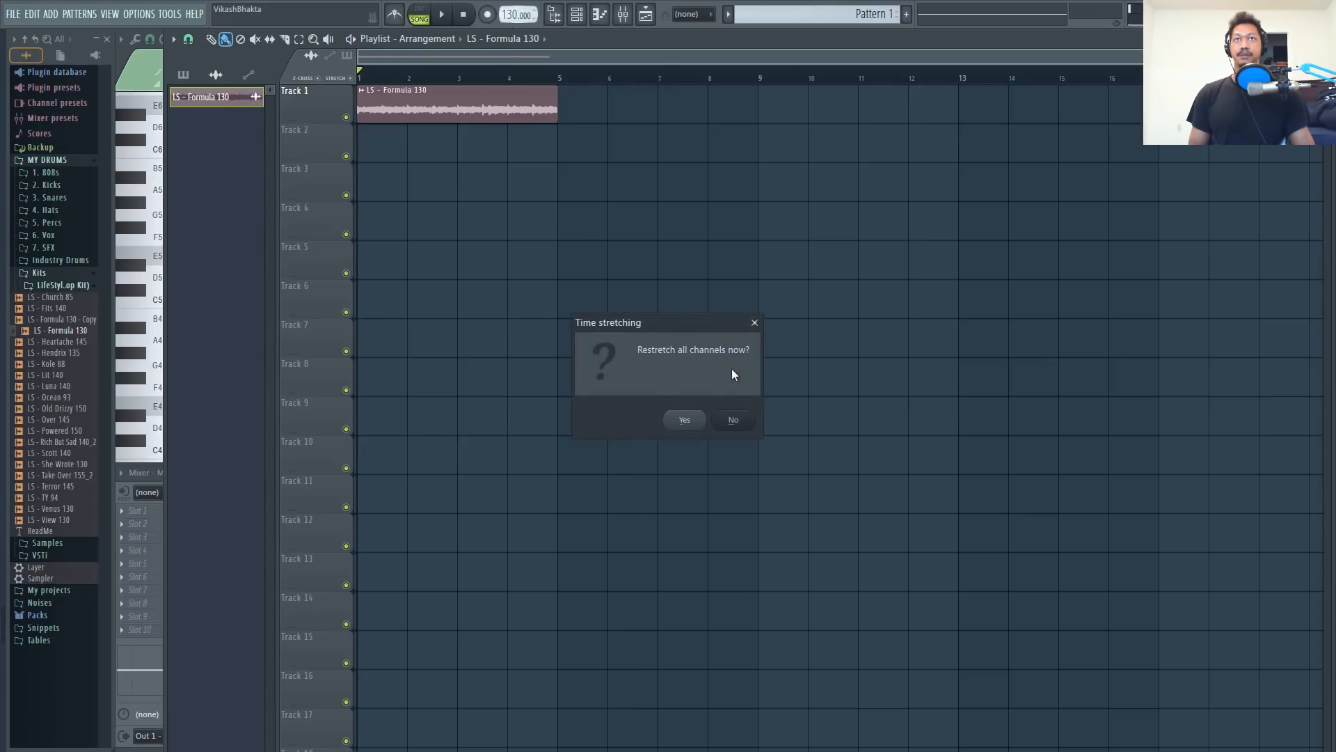
left_click(689, 421)
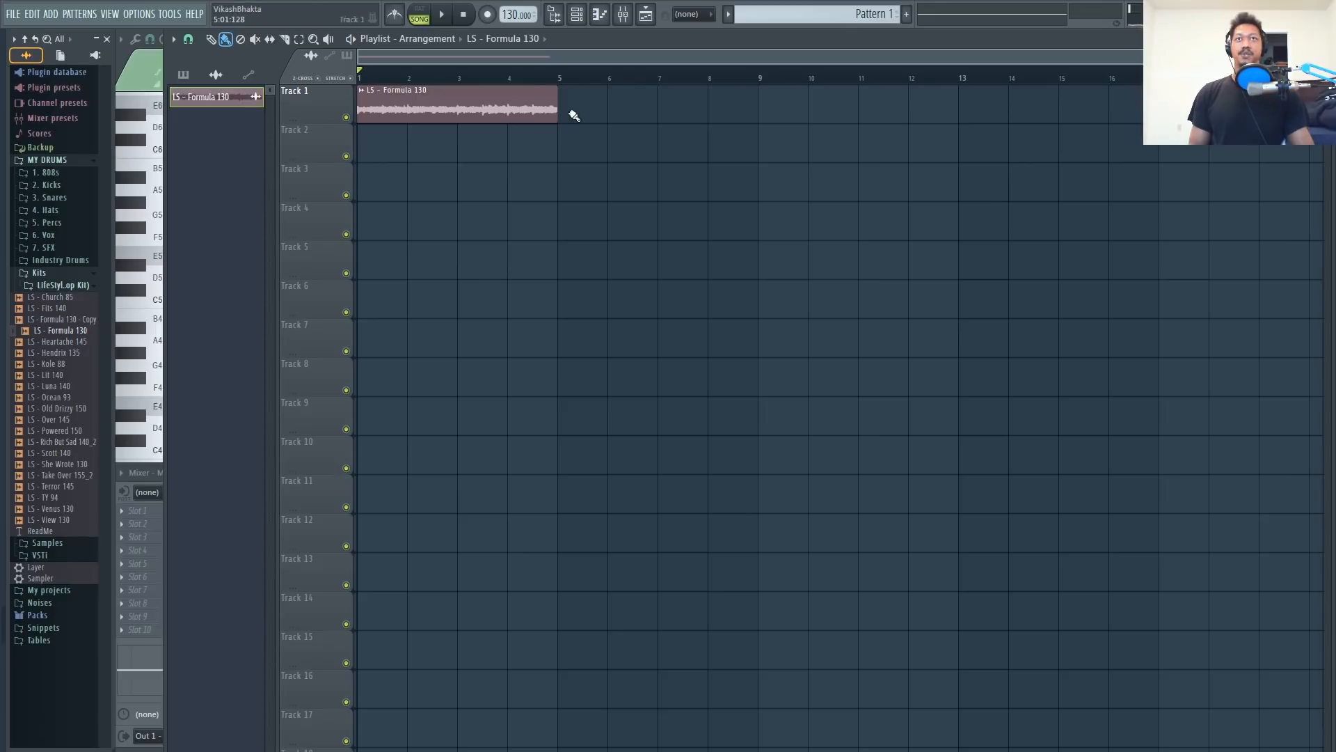
Time-stretch the LS - Formula 130 clip to eight bars, ending at bar 9, and play it back briefly.
left_click(351, 78)
left_click_drag(554, 101, 748, 103)
left_click(351, 78)
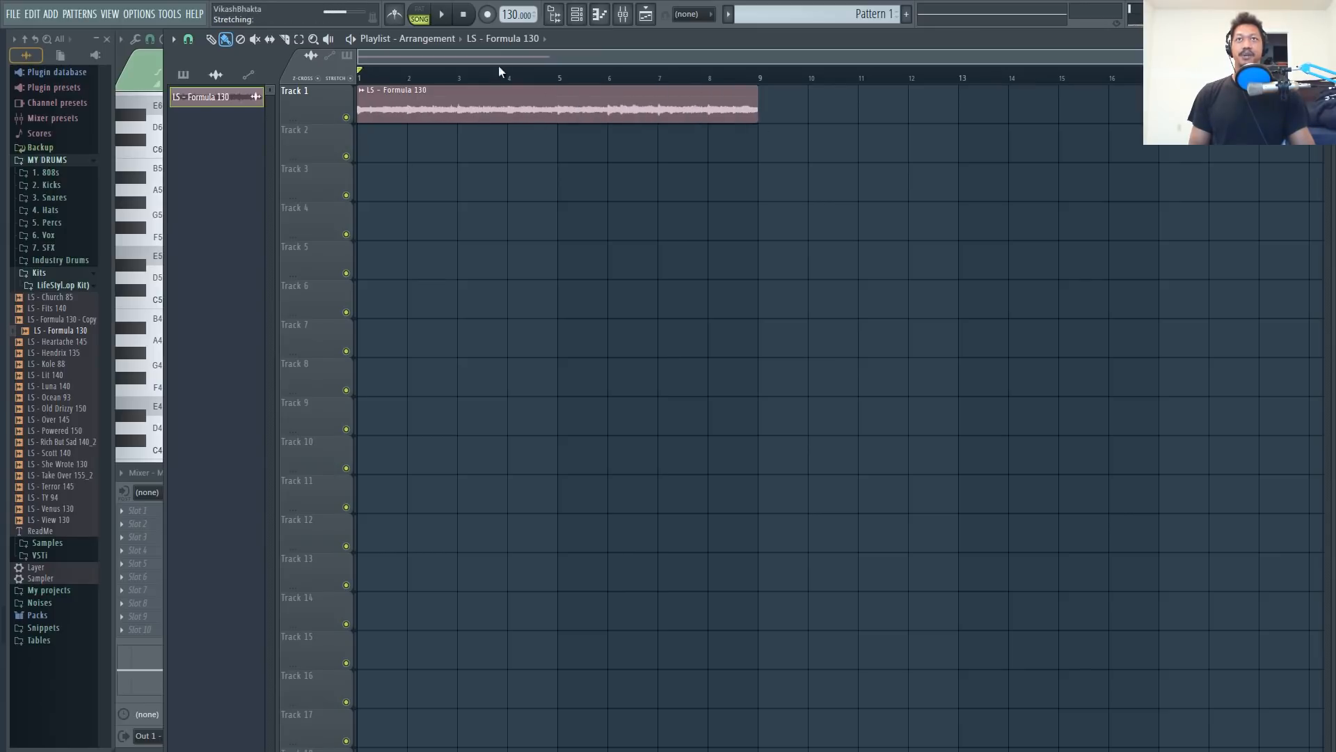
left_click(442, 15)
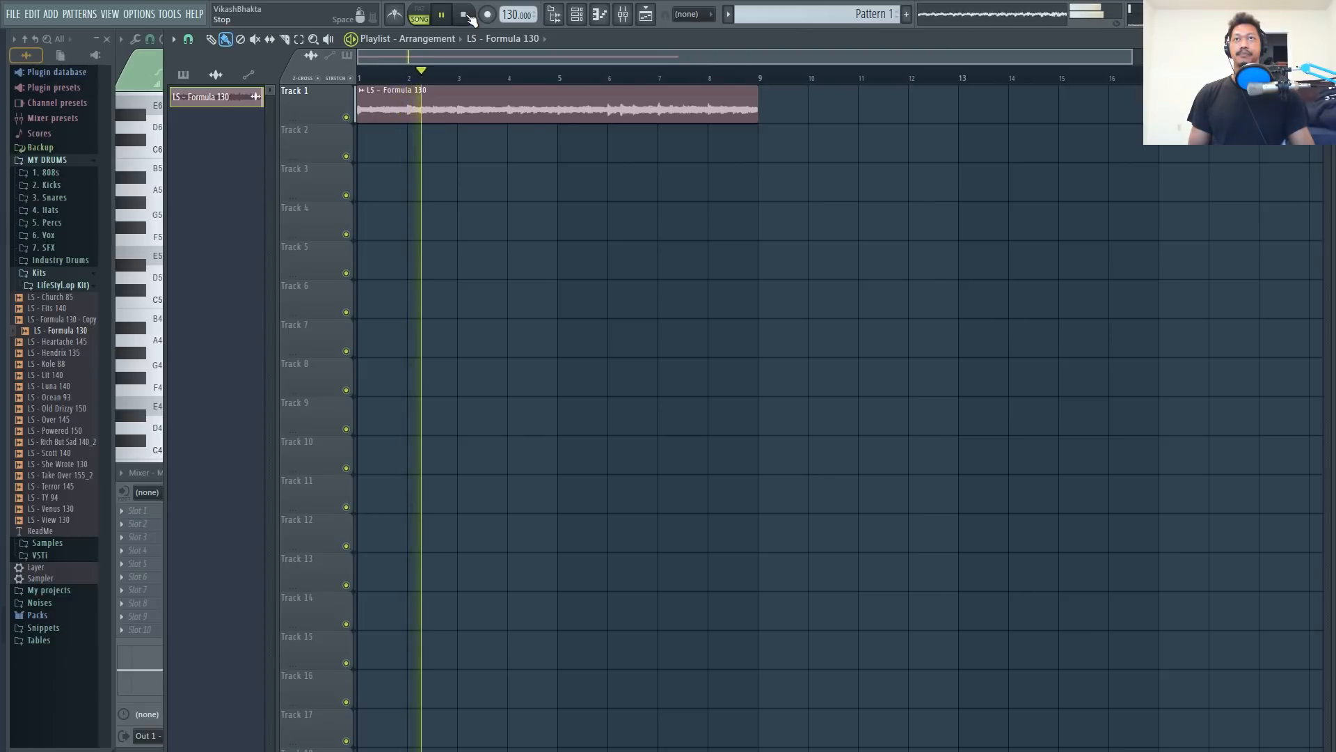
left_click(464, 14)
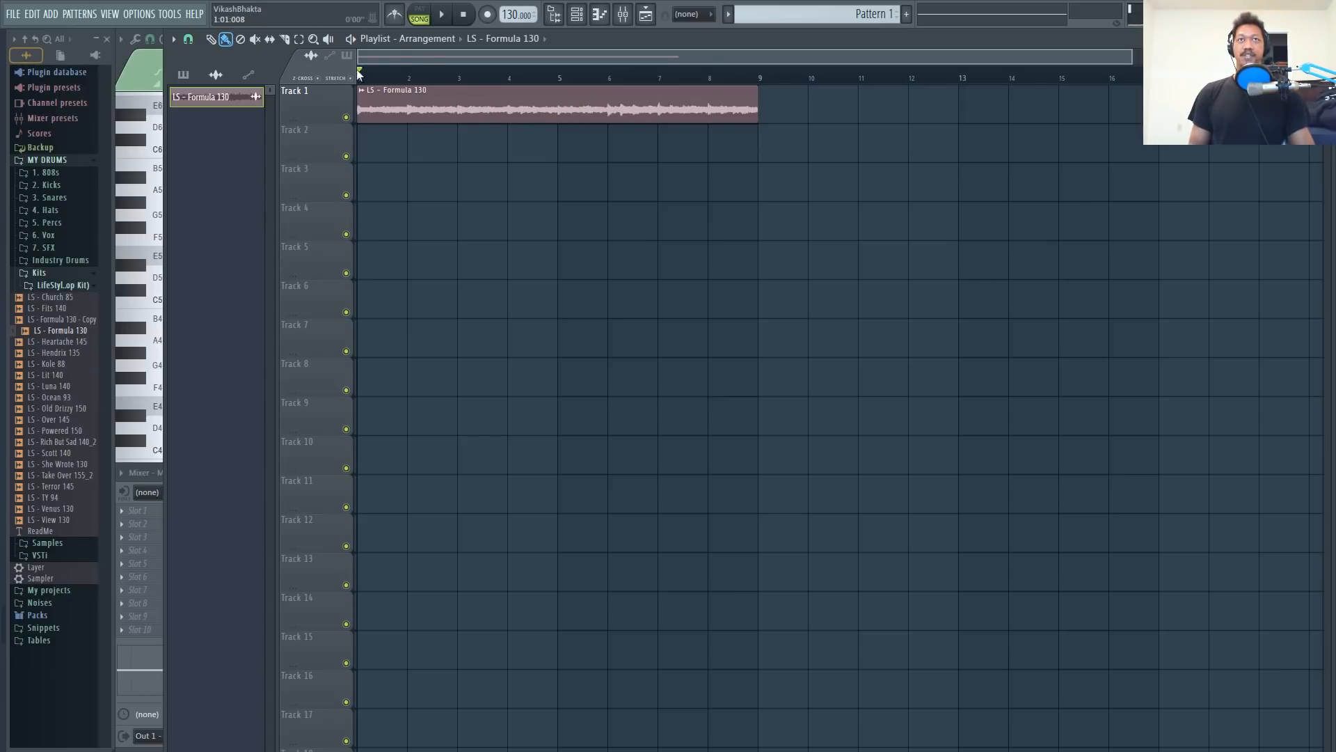
Lower the time-stretching pitch of the LS - Formula 130 sample and audition the result.
double_click(421, 105)
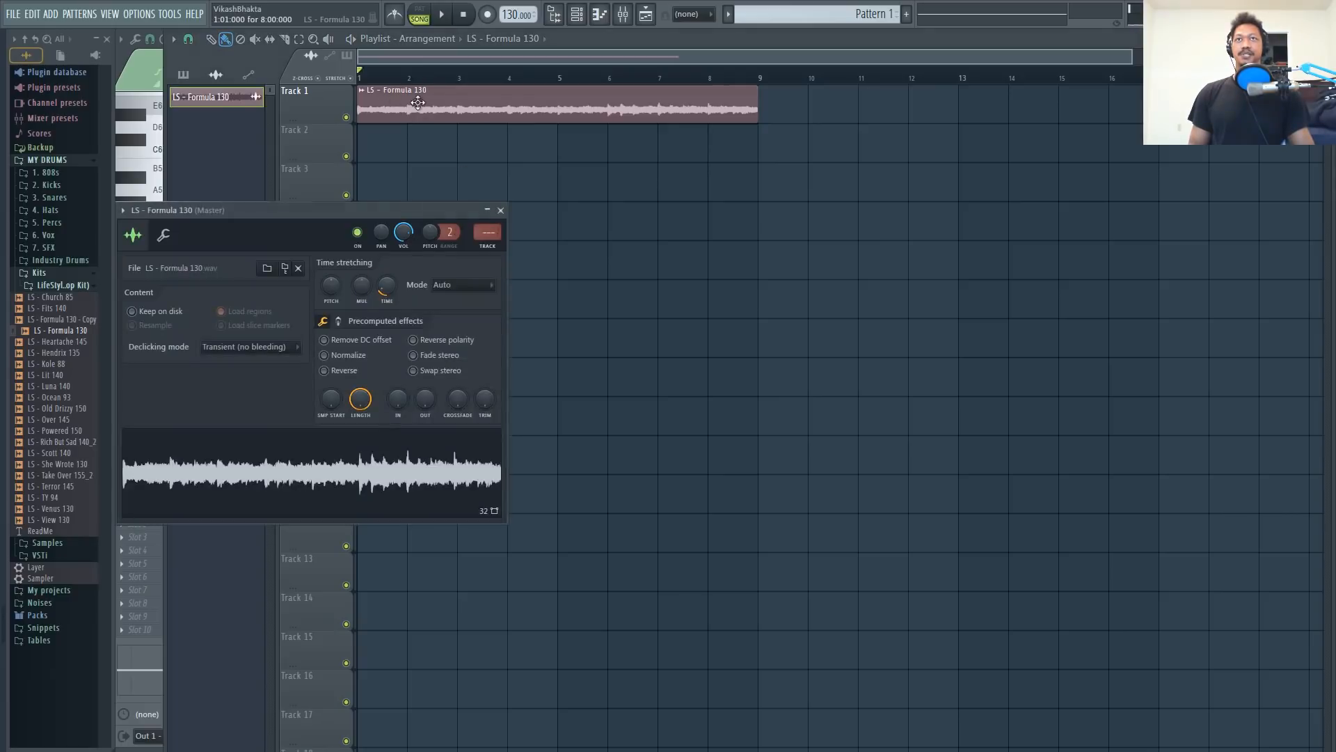
left_click_drag(405, 204, 727, 162)
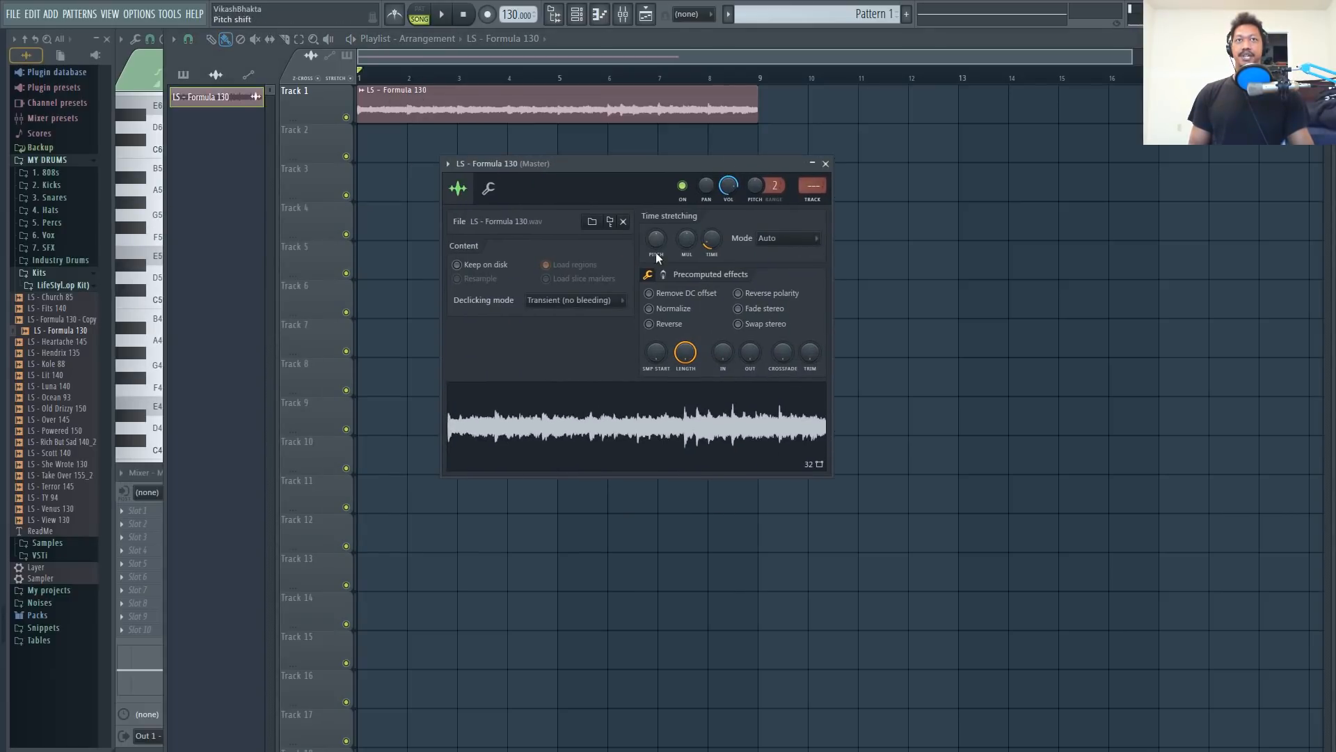
left_click_drag(656, 241, 655, 299)
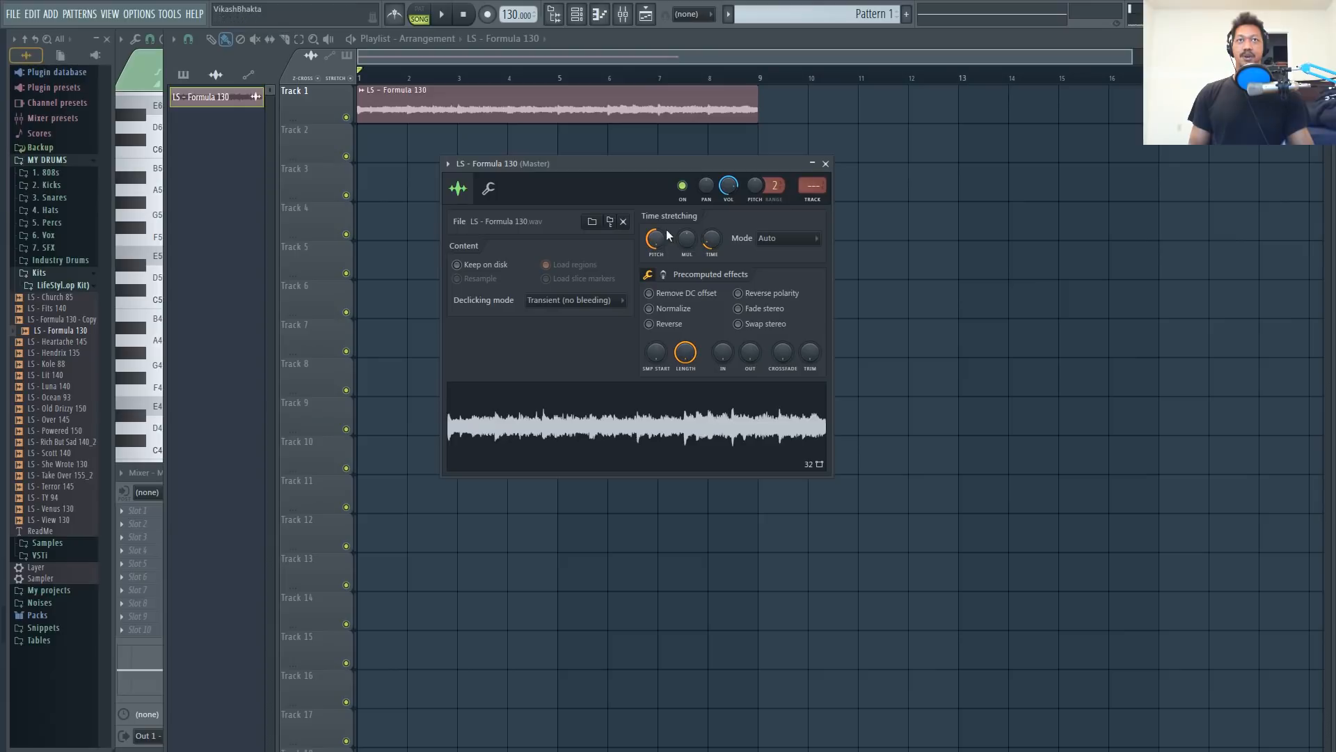
left_click(826, 163)
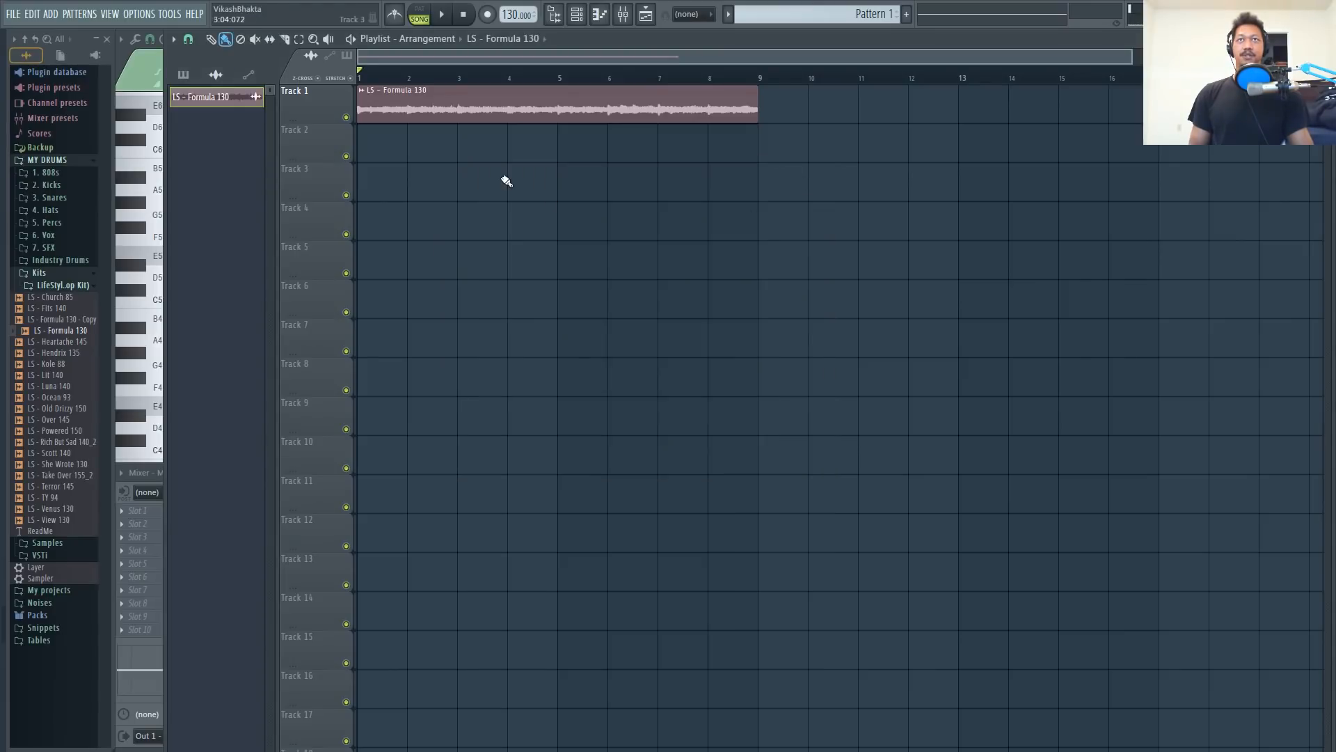
left_click(452, 19)
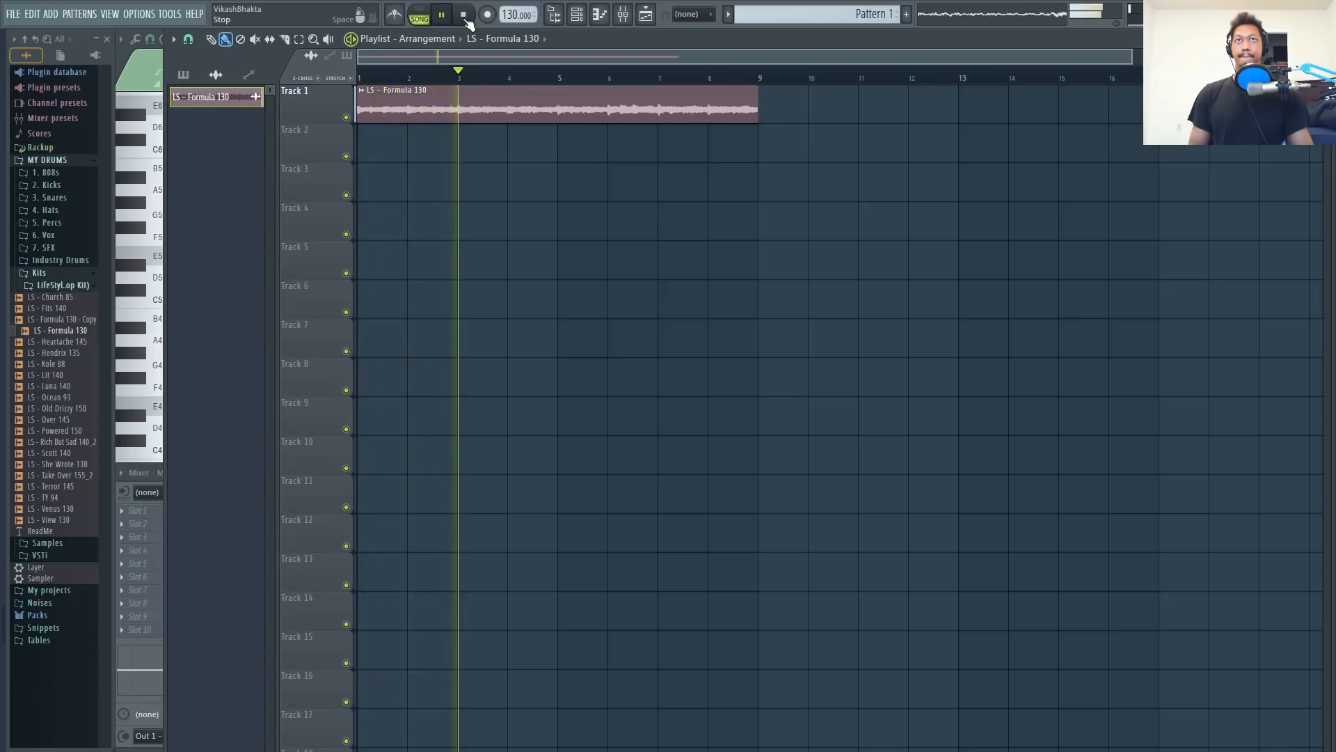
left_click(465, 19)
Raise the sample's time-stretching pitch slightly above its original setting and audition the clip.
double_click(661, 110)
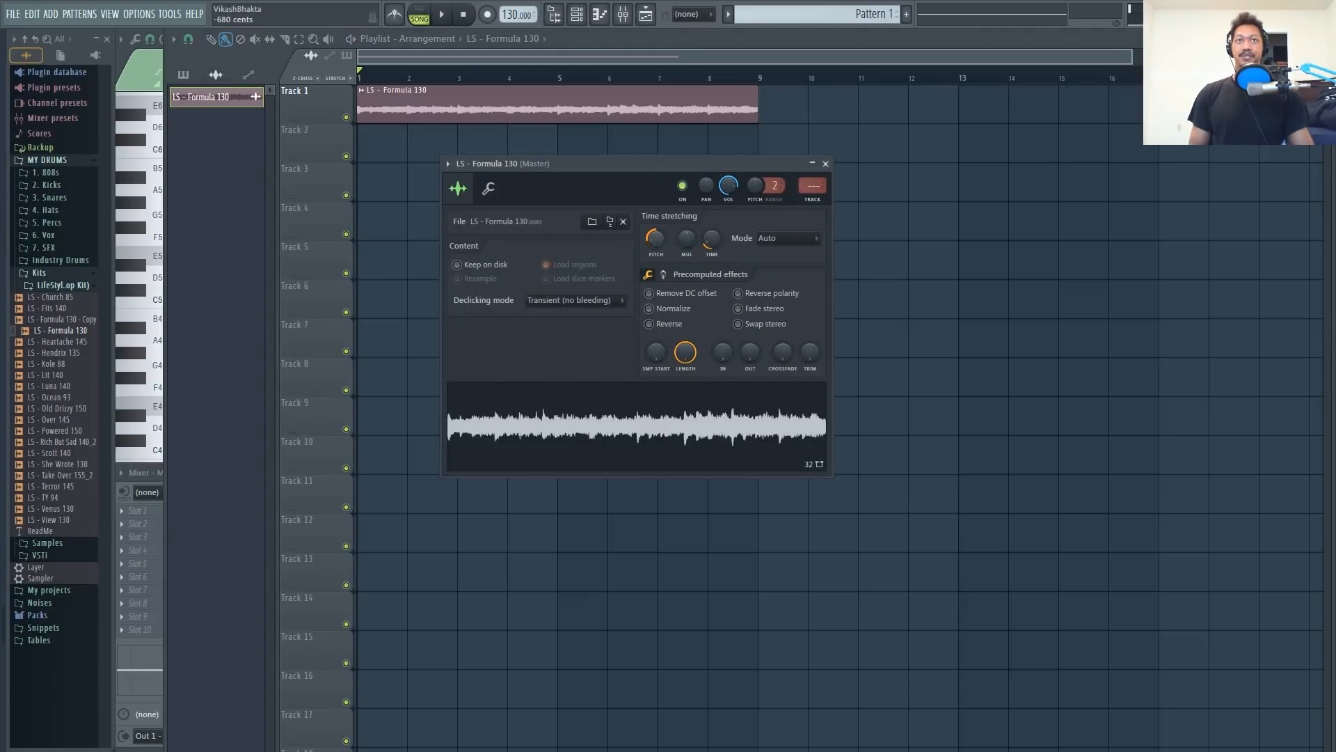
left_click_drag(656, 238, 656, 221)
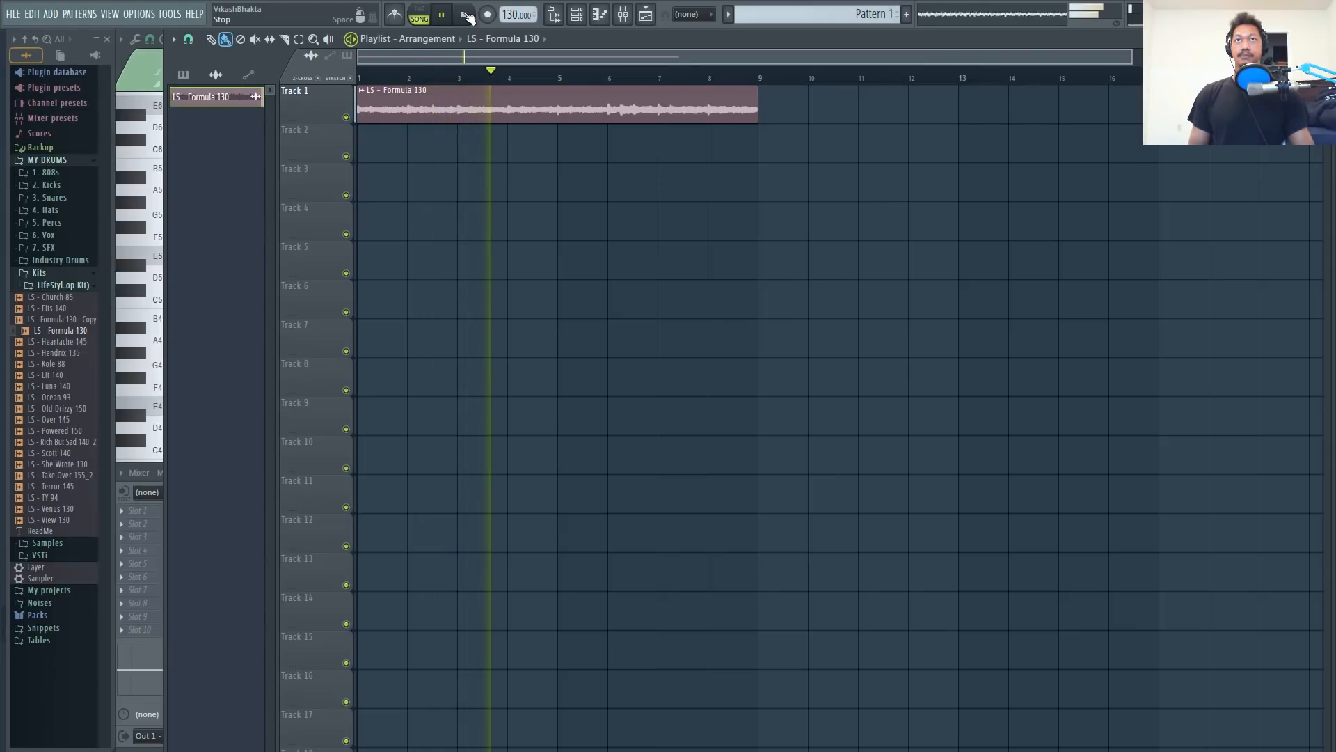
left_click(467, 17)
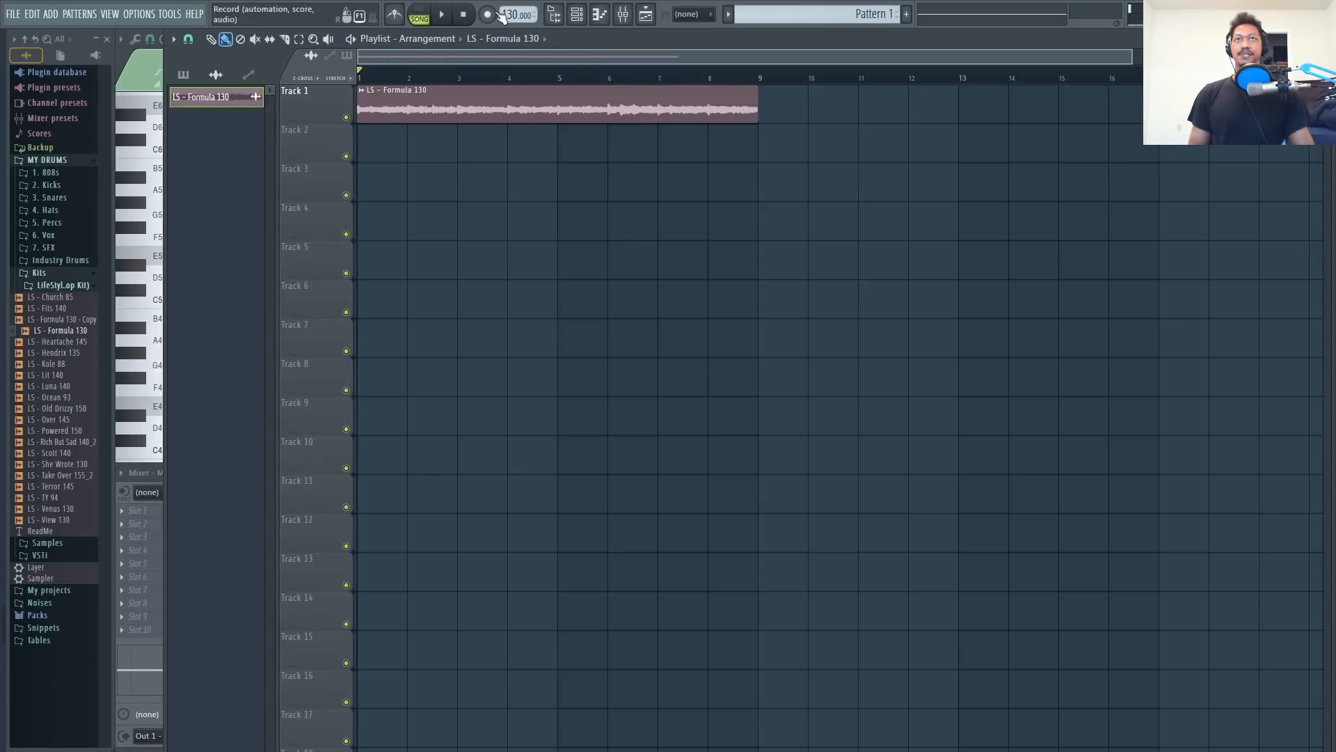
Set the project tempo to 145 BPM and play the clip at the new speed.
left_click_drag(504, 12, 505, 6)
key("space")
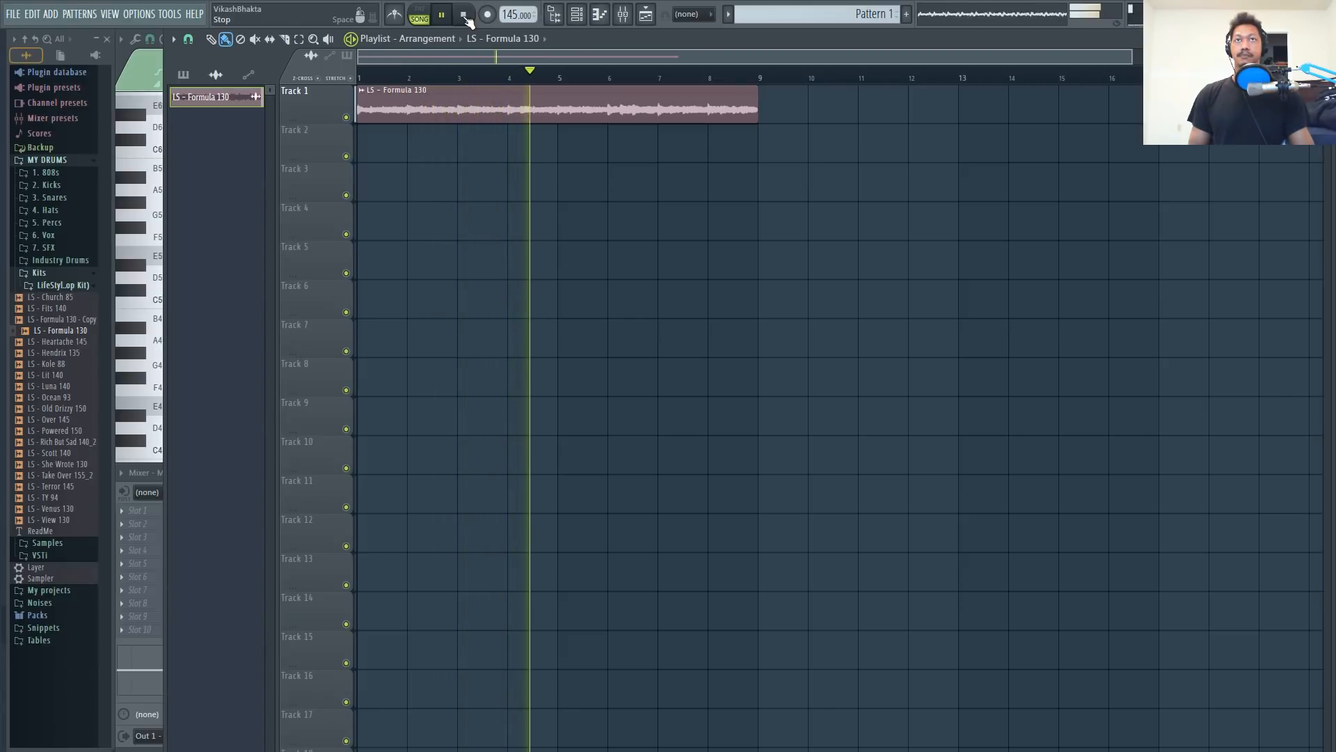
left_click(465, 16)
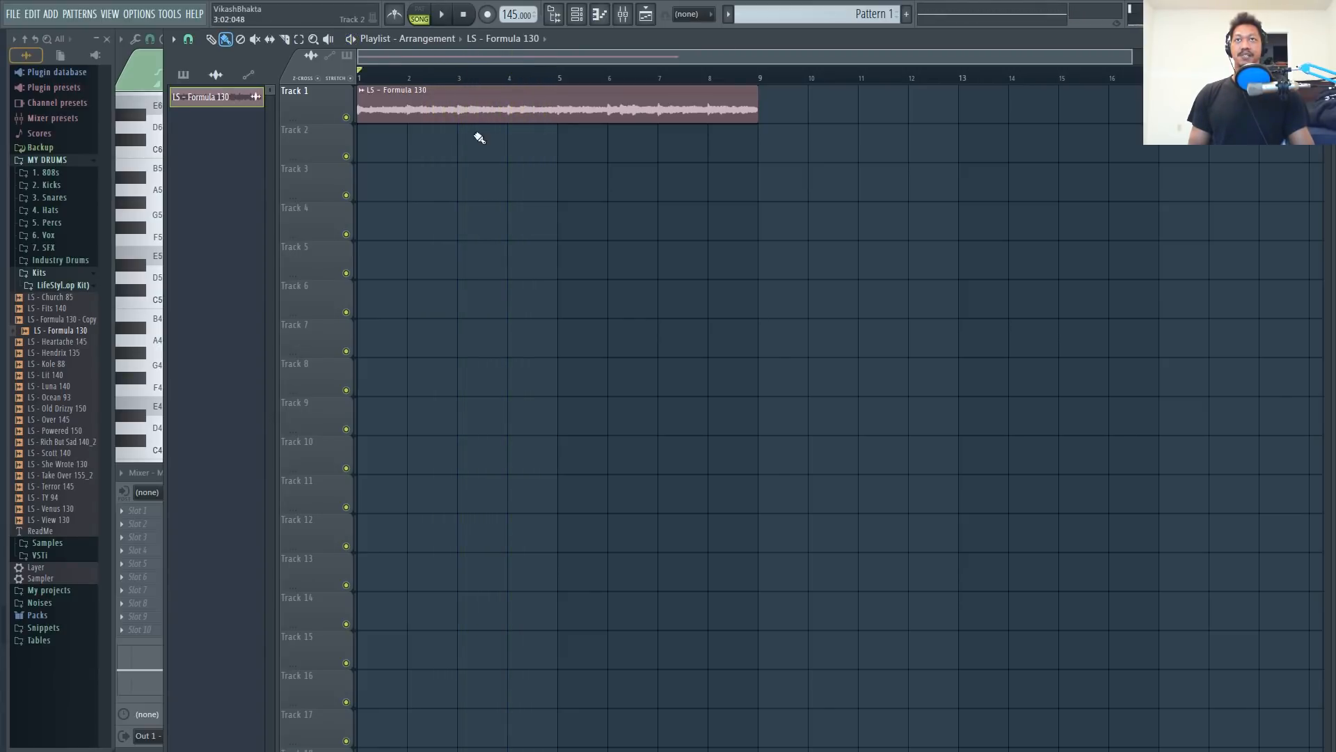
Review the available time-stretching modes in the sample's channel settings, leaving Auto selected.
double_click(360, 89)
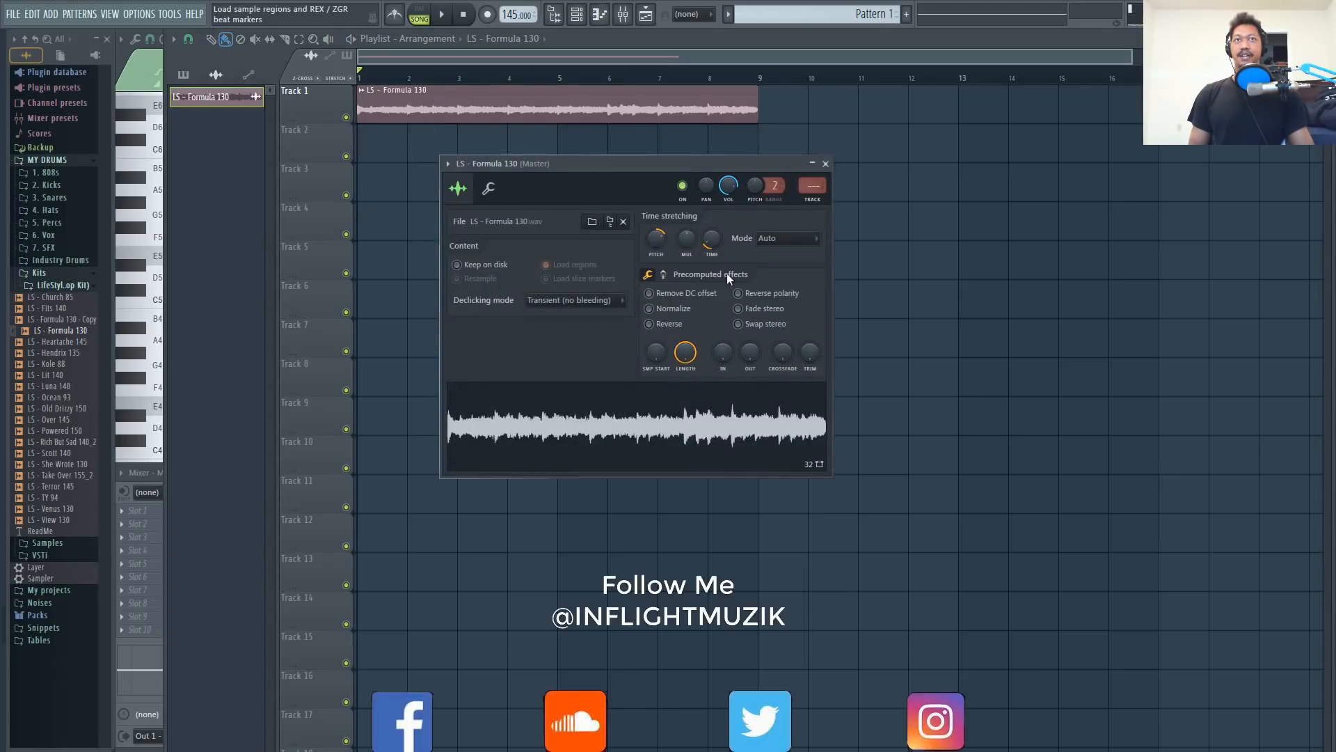
left_click(791, 239)
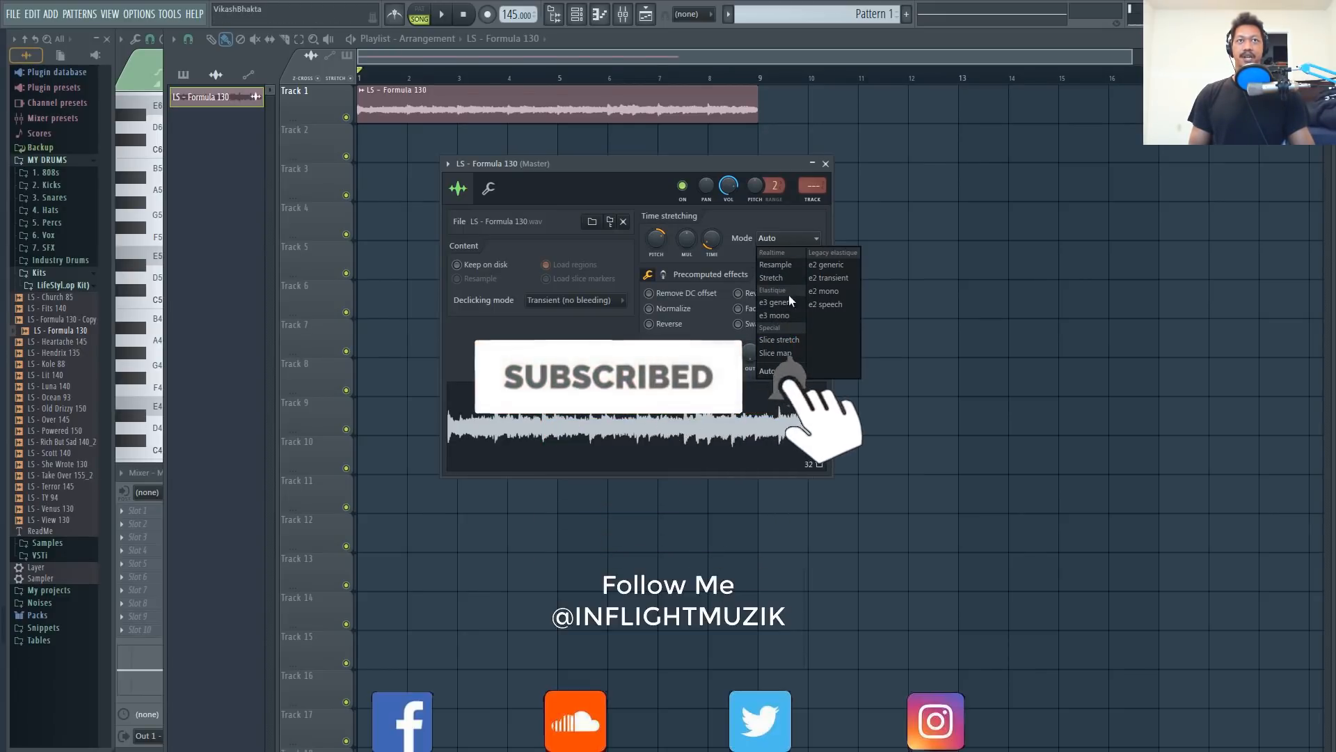
left_click(763, 217)
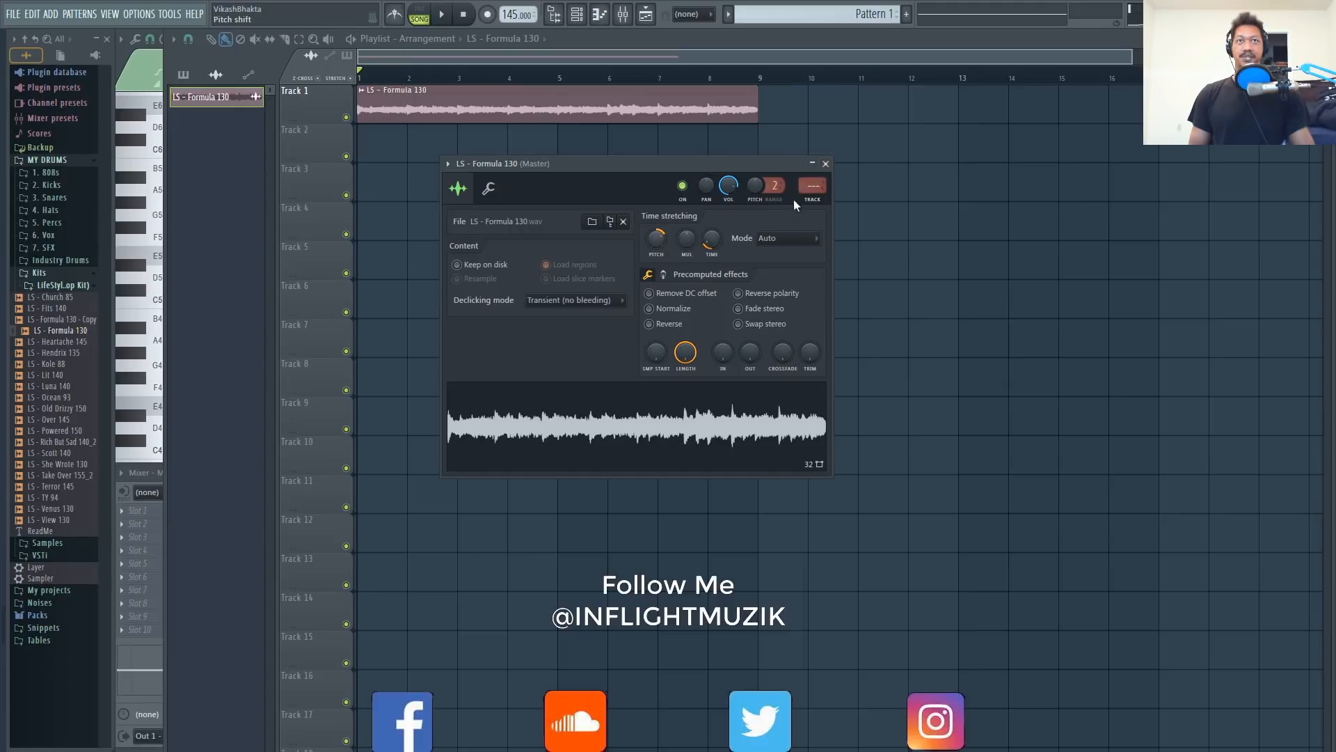
left_click(826, 164)
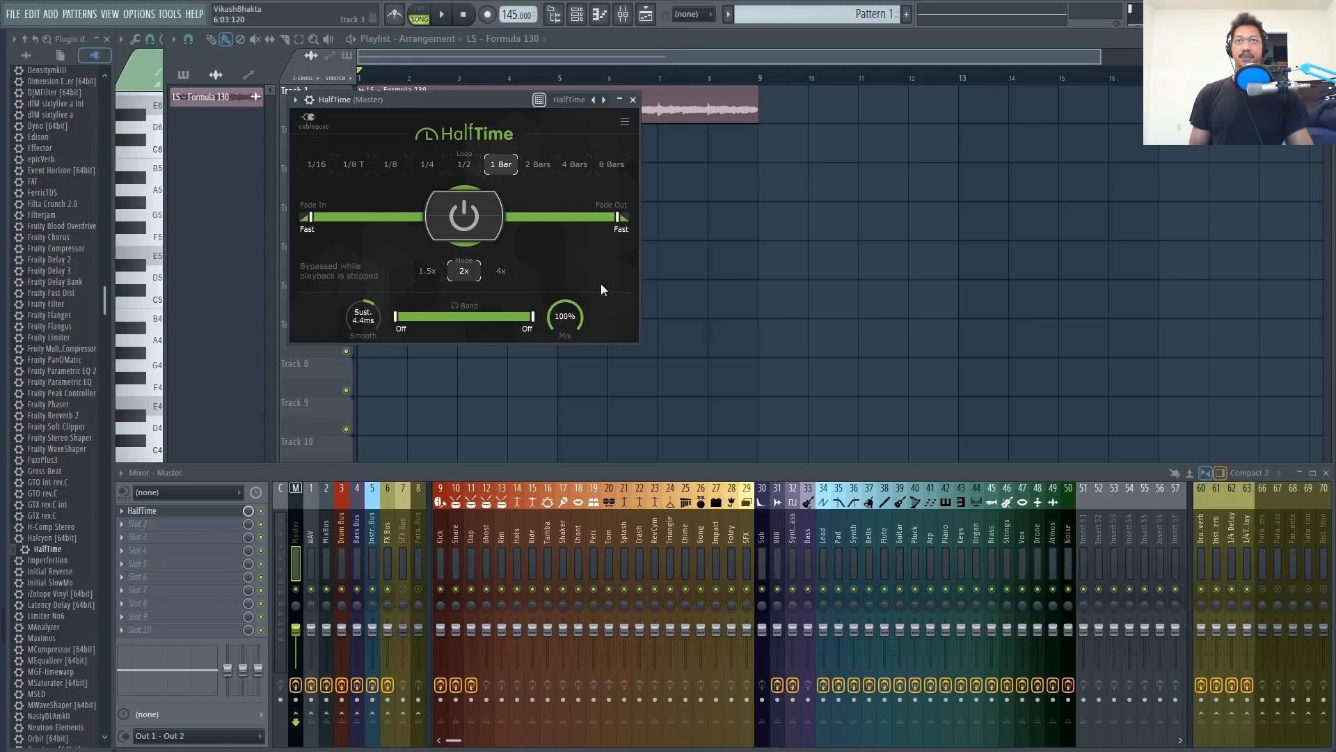
Set HalfTime's loop length on the Master track to 1/2 and check the clip's channel settings.
left_click(464, 164)
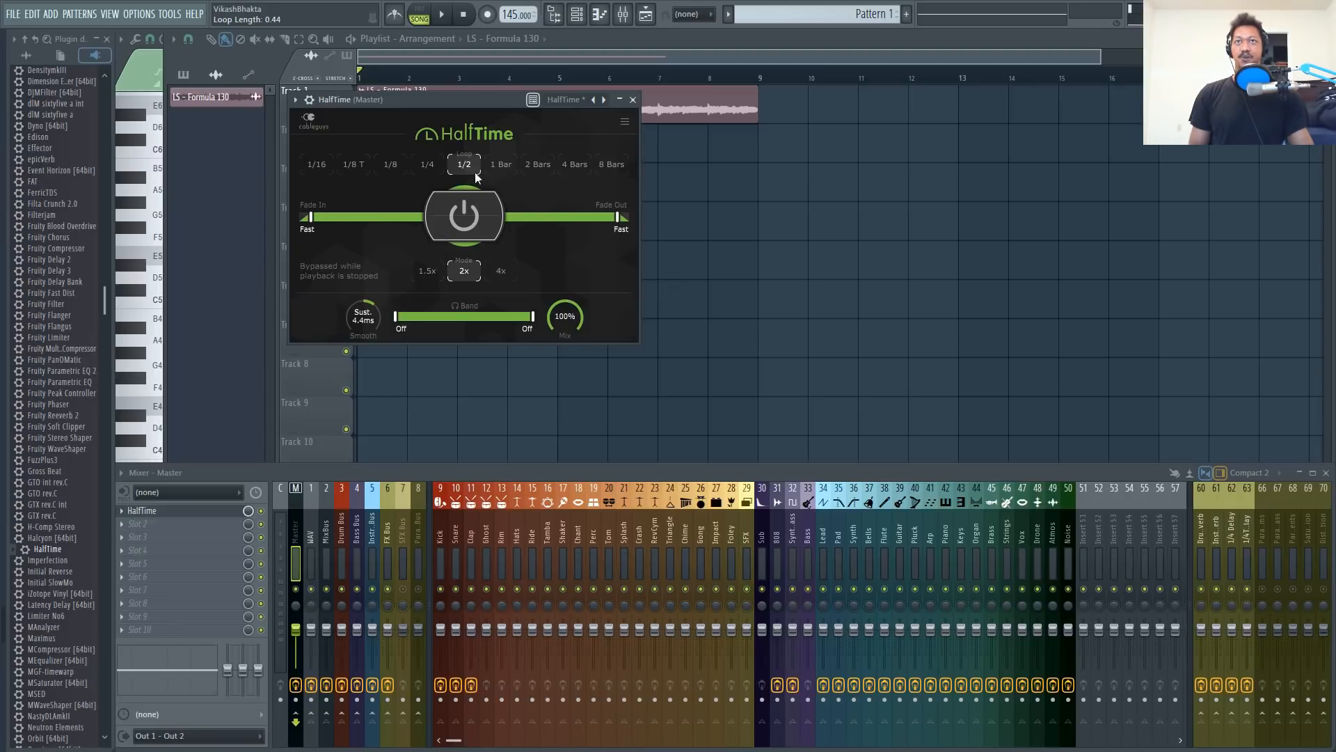
left_click(398, 112)
double_click(398, 112)
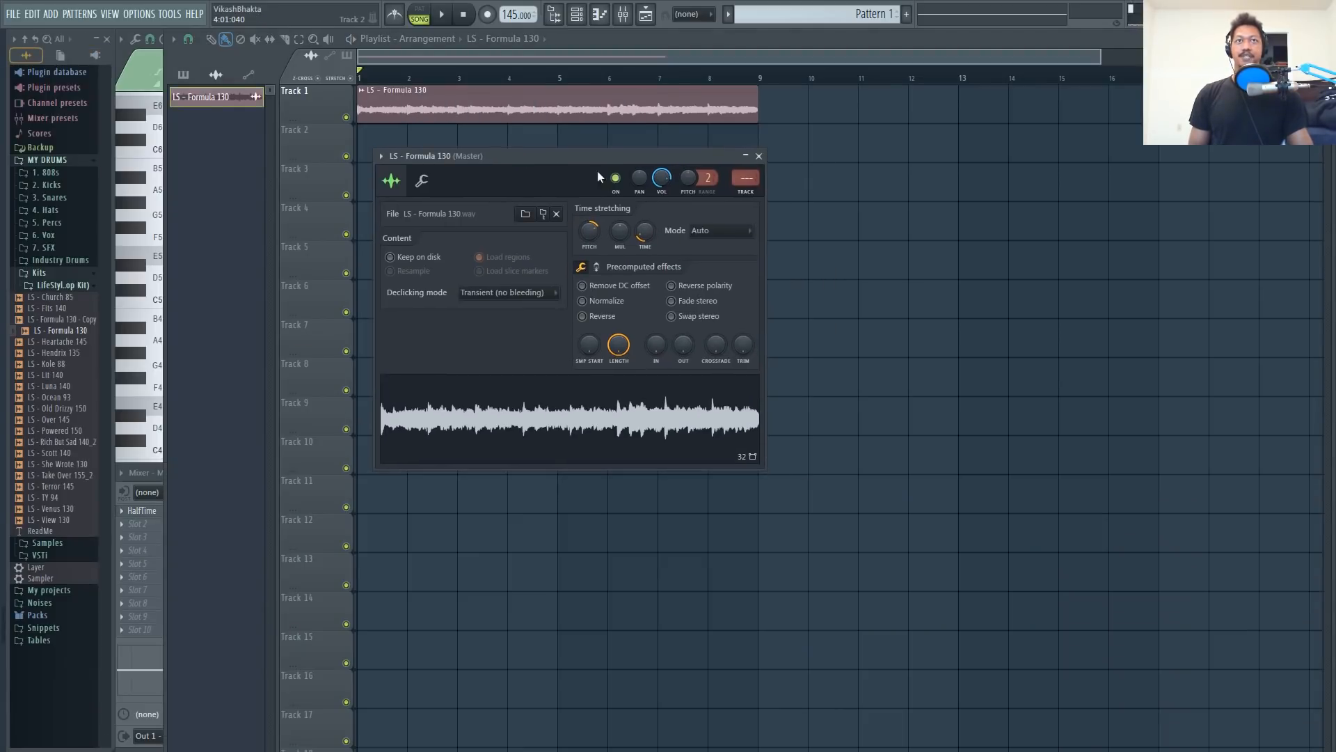
left_click(758, 155)
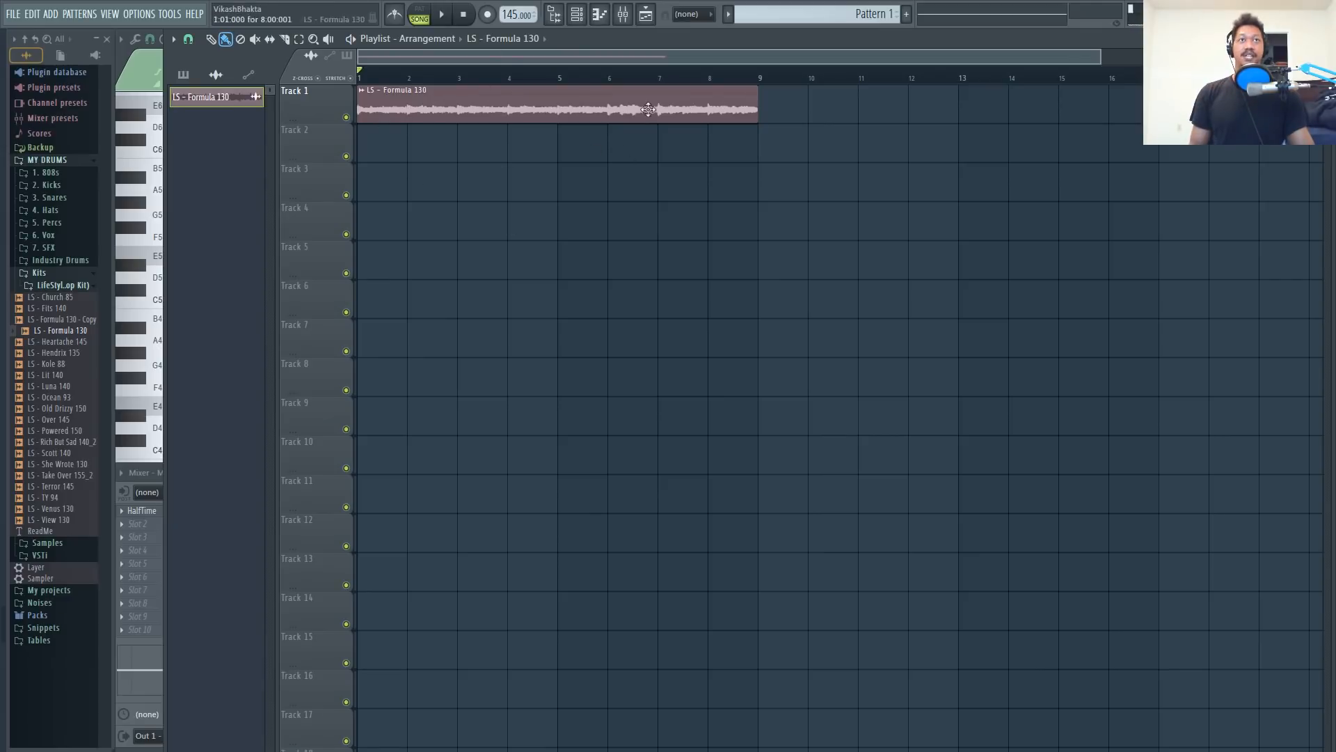
Add the Fruity Slicer generator from the plugin database to the channel rack.
key("F6")
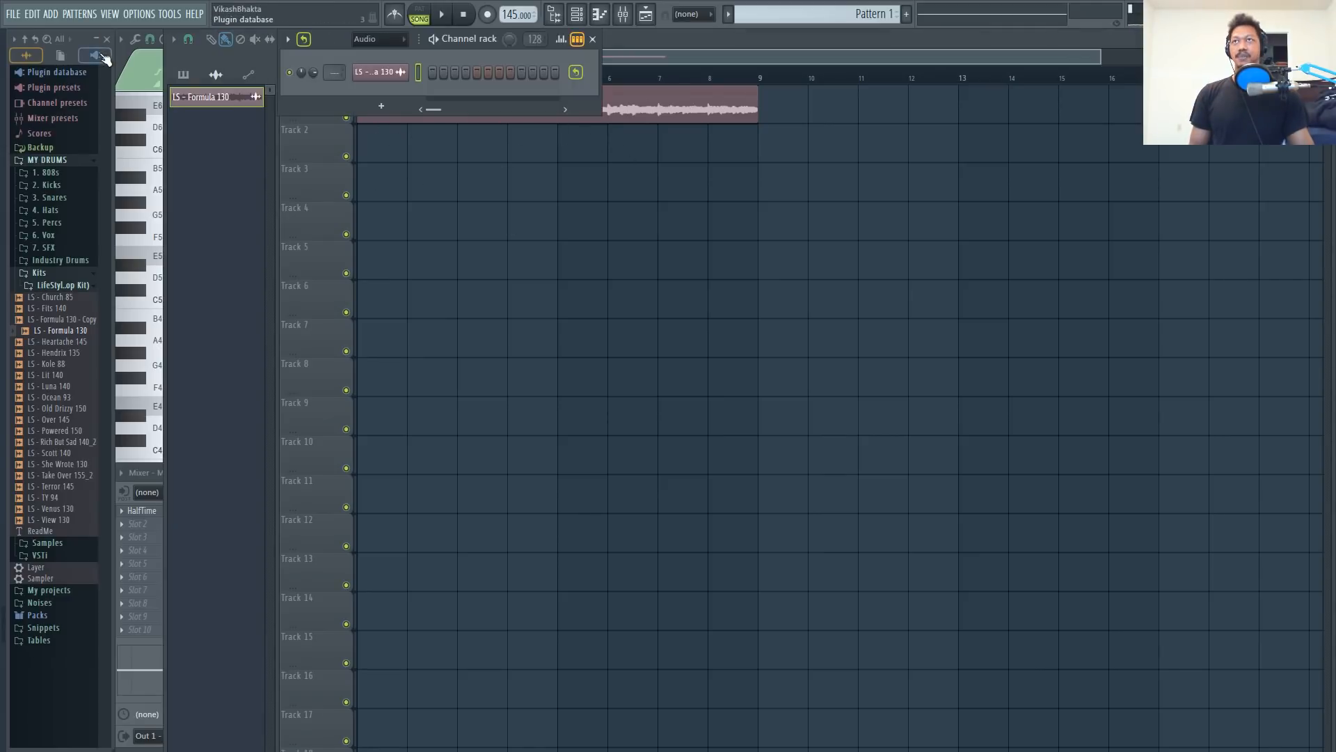
left_click(105, 55)
scroll(85, 203, "up", 4)
scroll(85, 202, "up", 3)
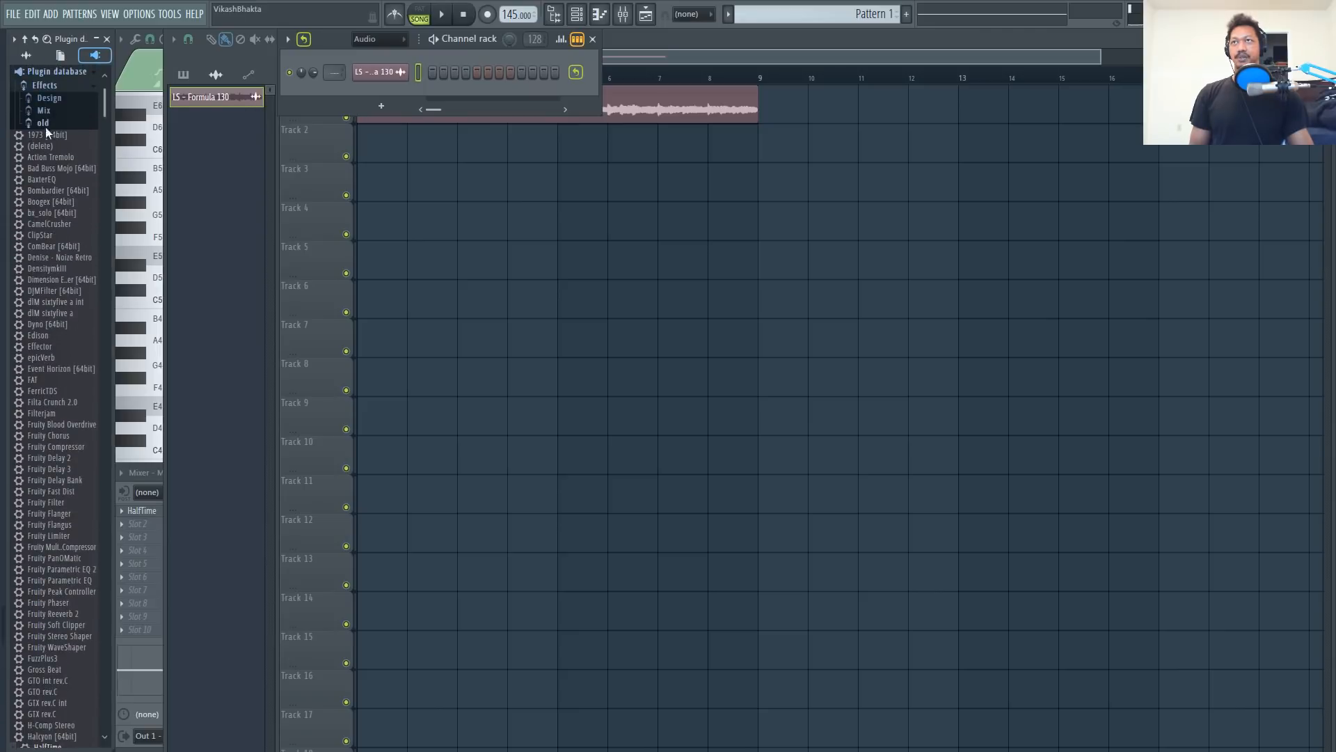
left_click(64, 113)
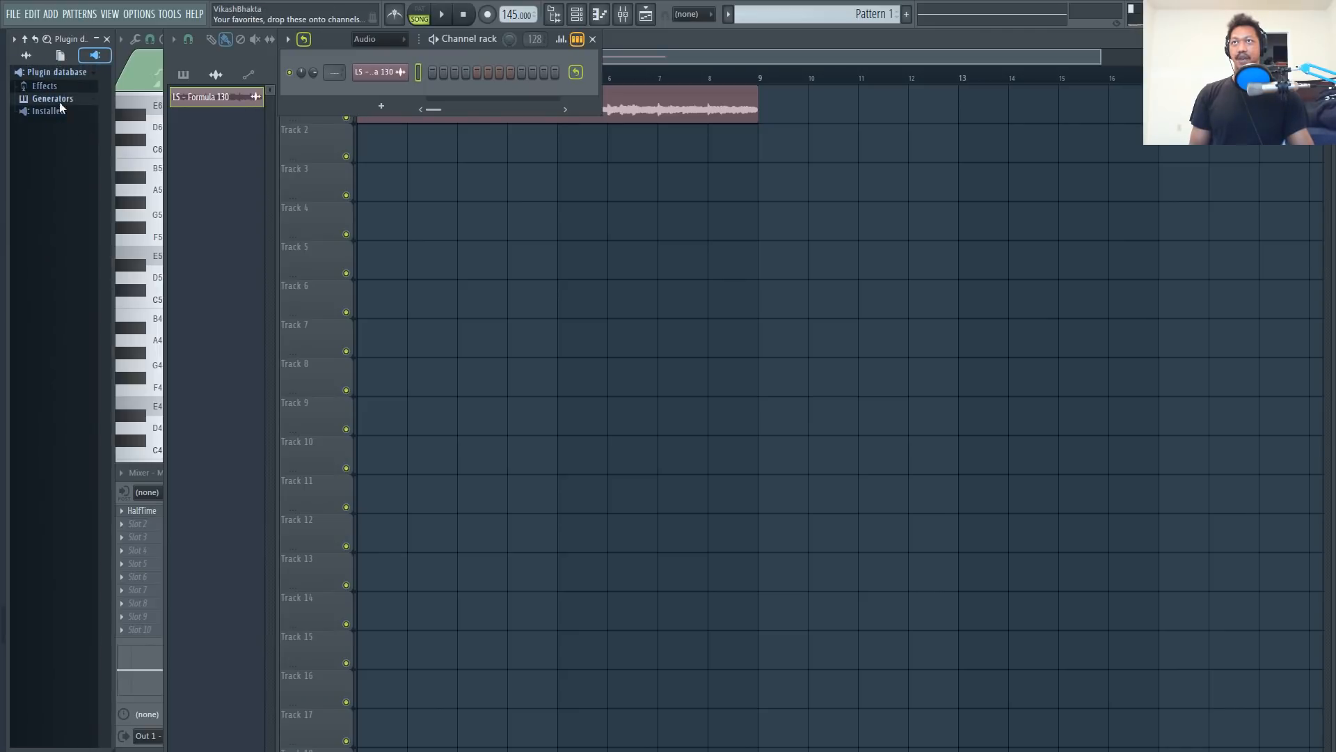
left_click(55, 100)
left_click_drag(55, 229, 371, 90)
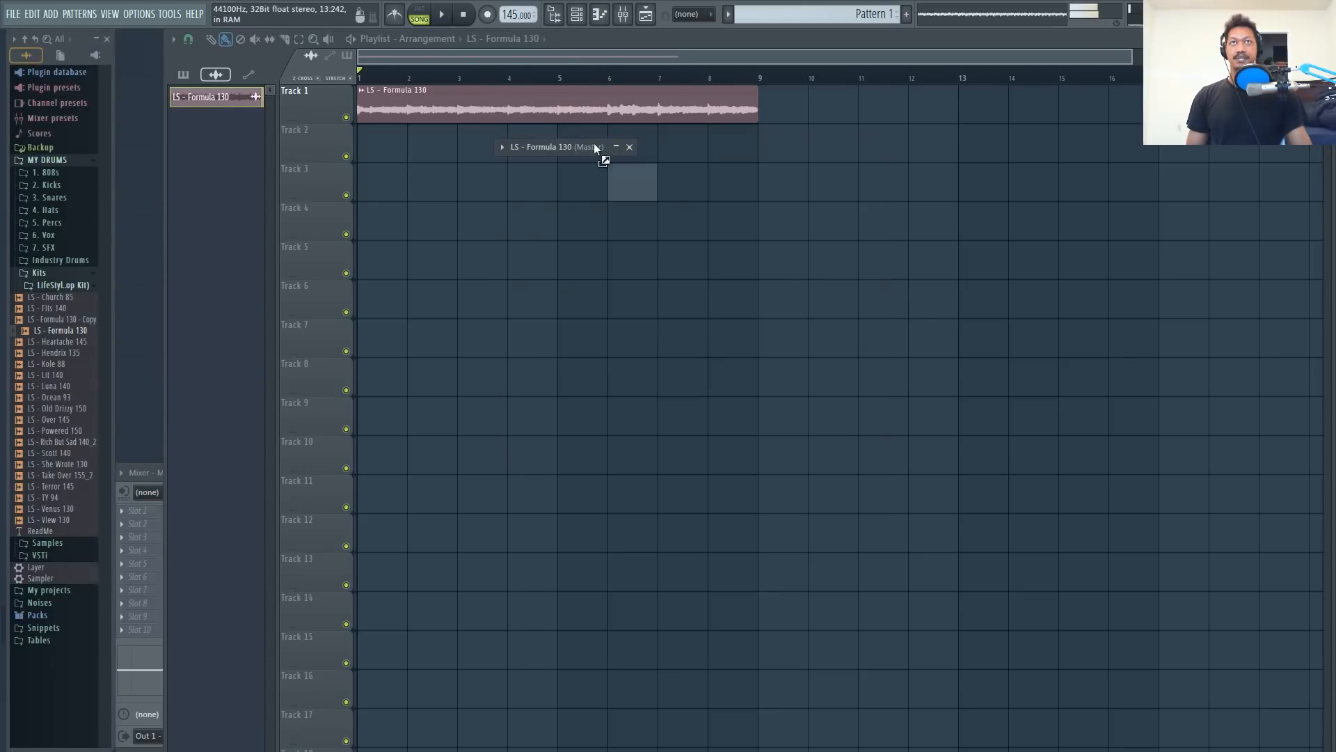
Load the LS - Formula 130 sample into Fruity Slicer and audition the sliced pattern.
left_click(576, 13)
left_click_drag(394, 64, 387, 67)
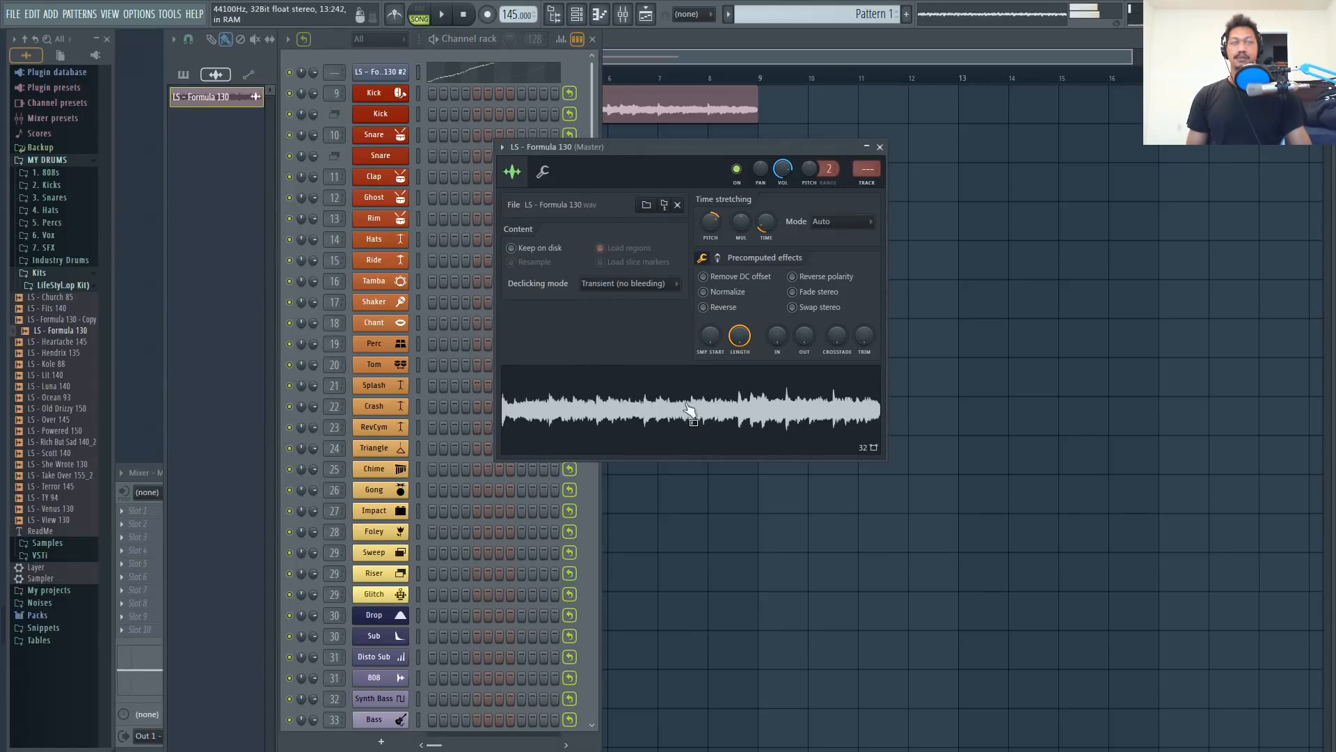
left_click(465, 14)
left_click(374, 73)
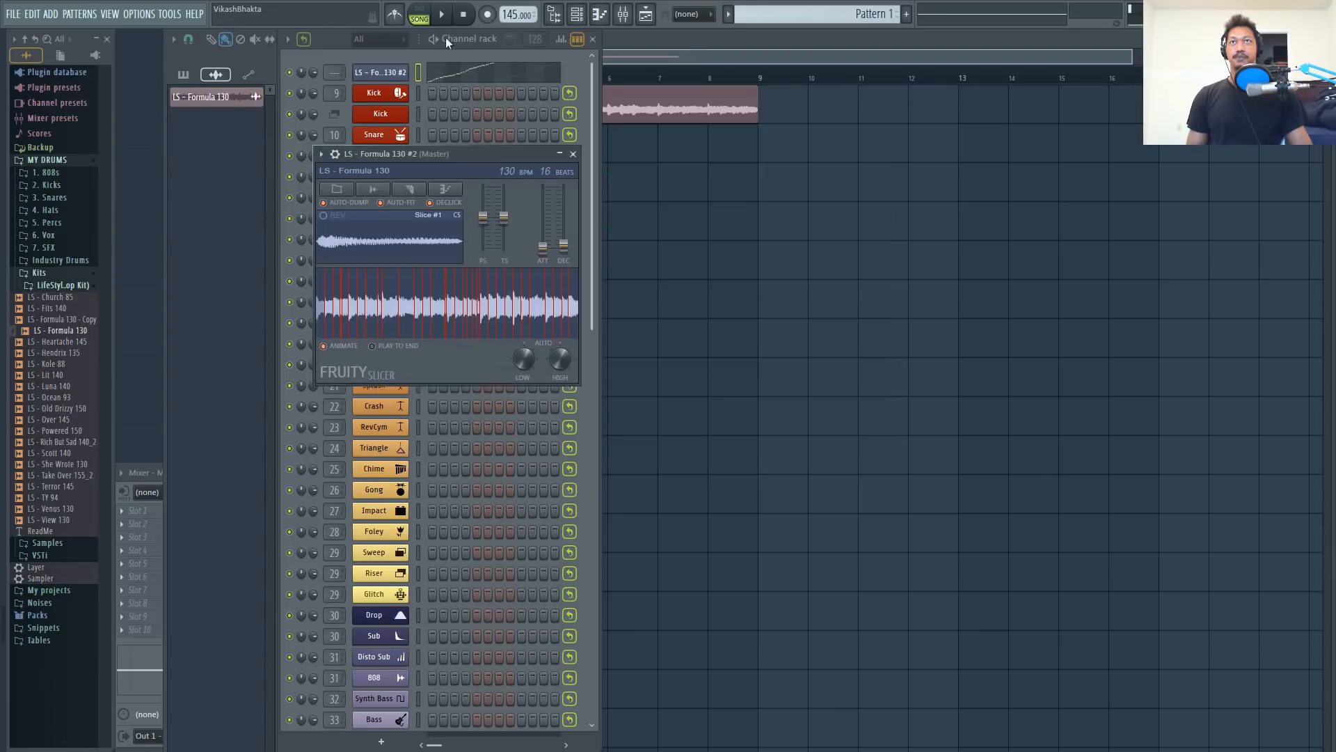
left_click(441, 15)
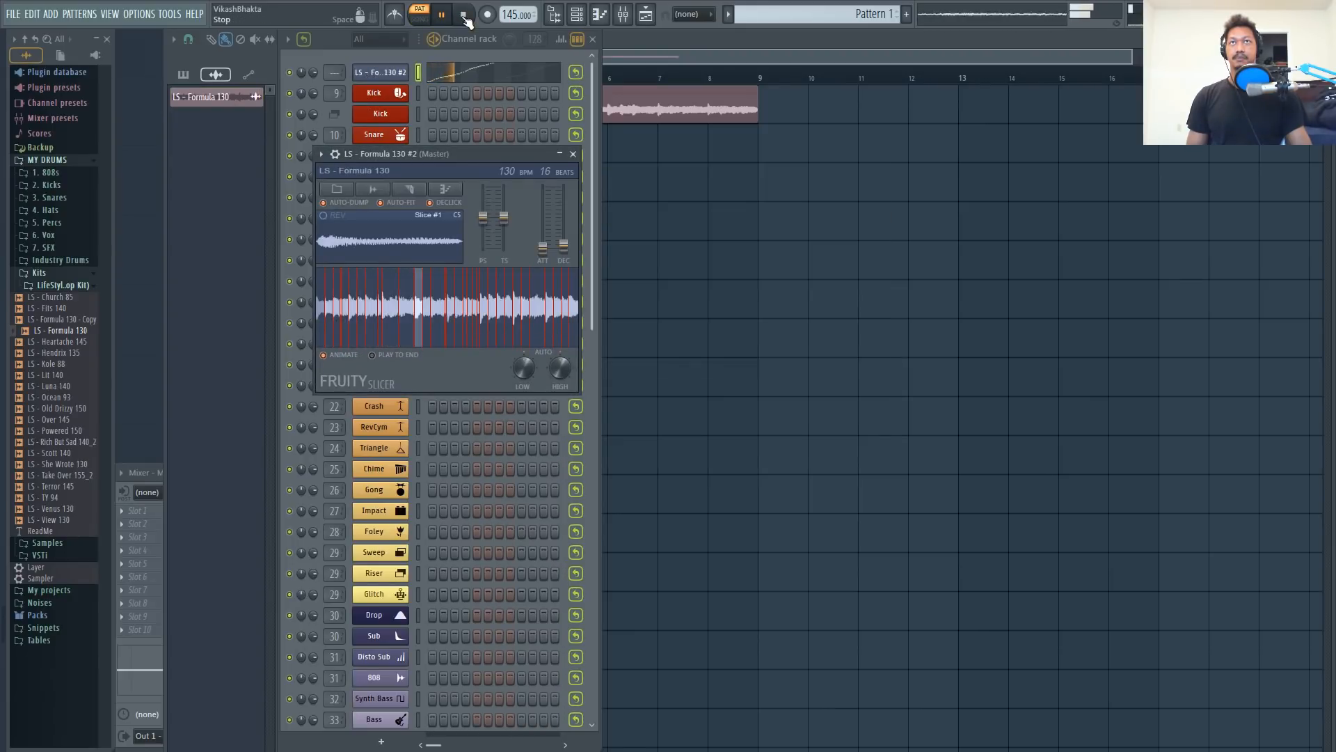
key("space")
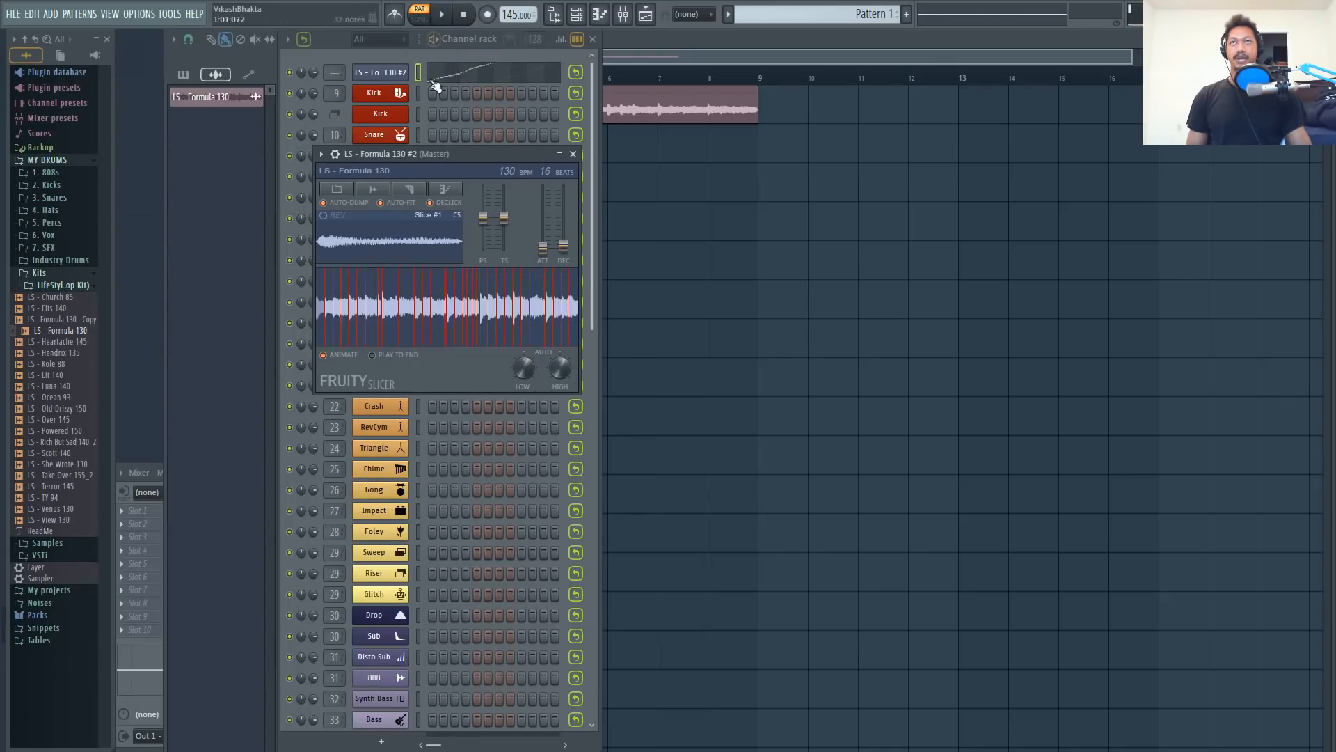
Re-slice the LS - Formula 130 sample in Fruity Slicer with the Beat slicing option.
left_click(657, 39)
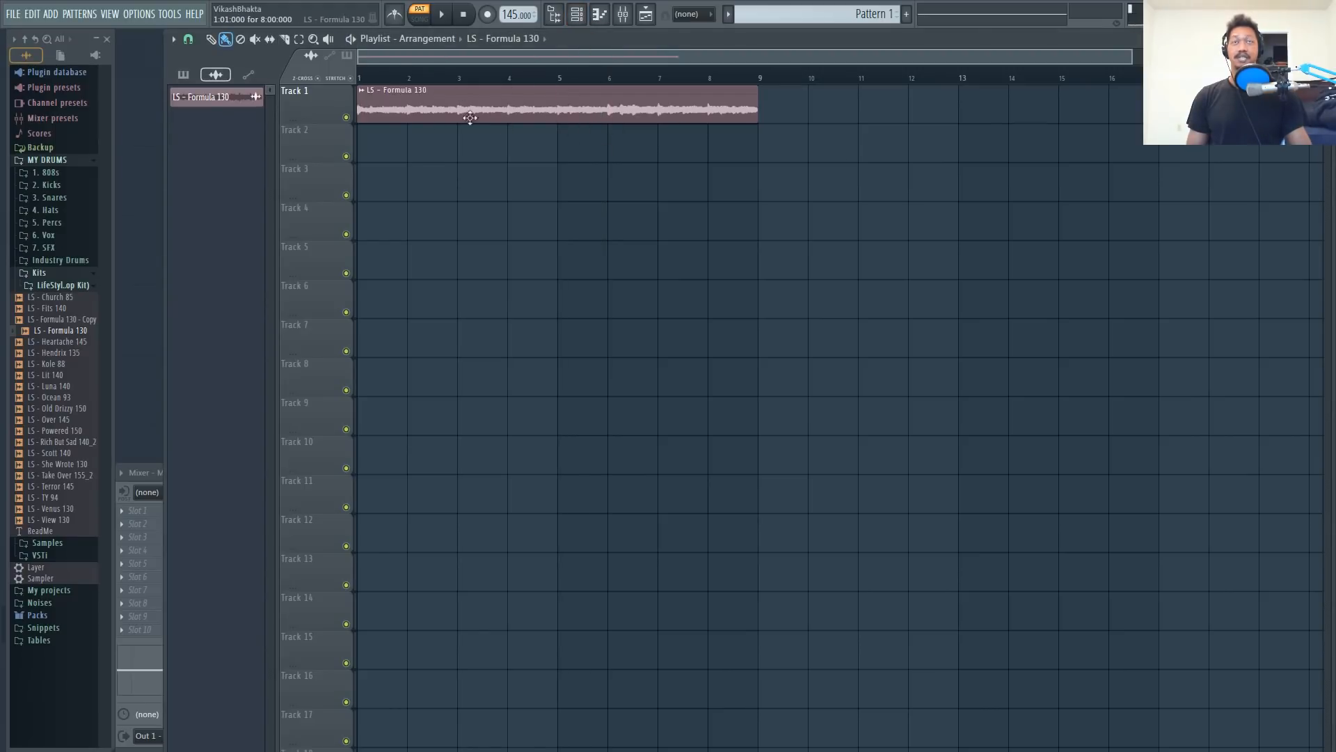
left_click(554, 14)
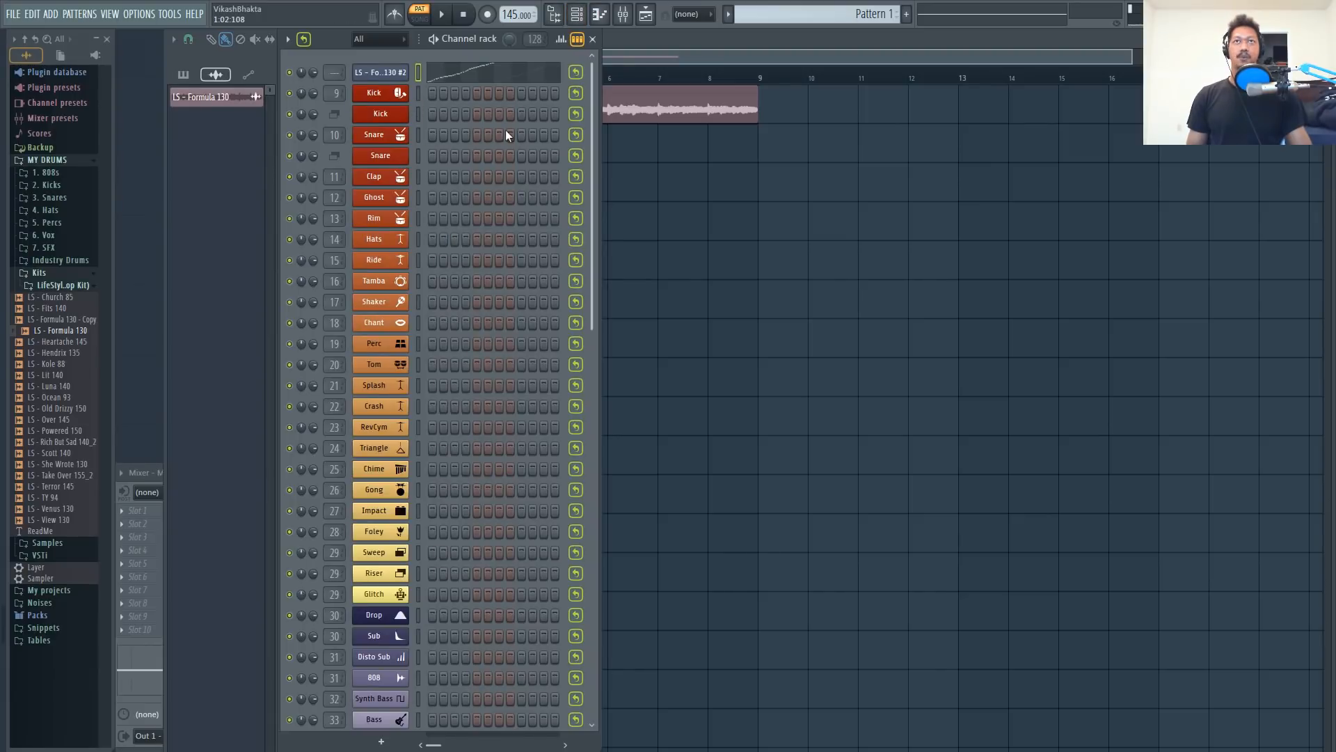
left_click(382, 72)
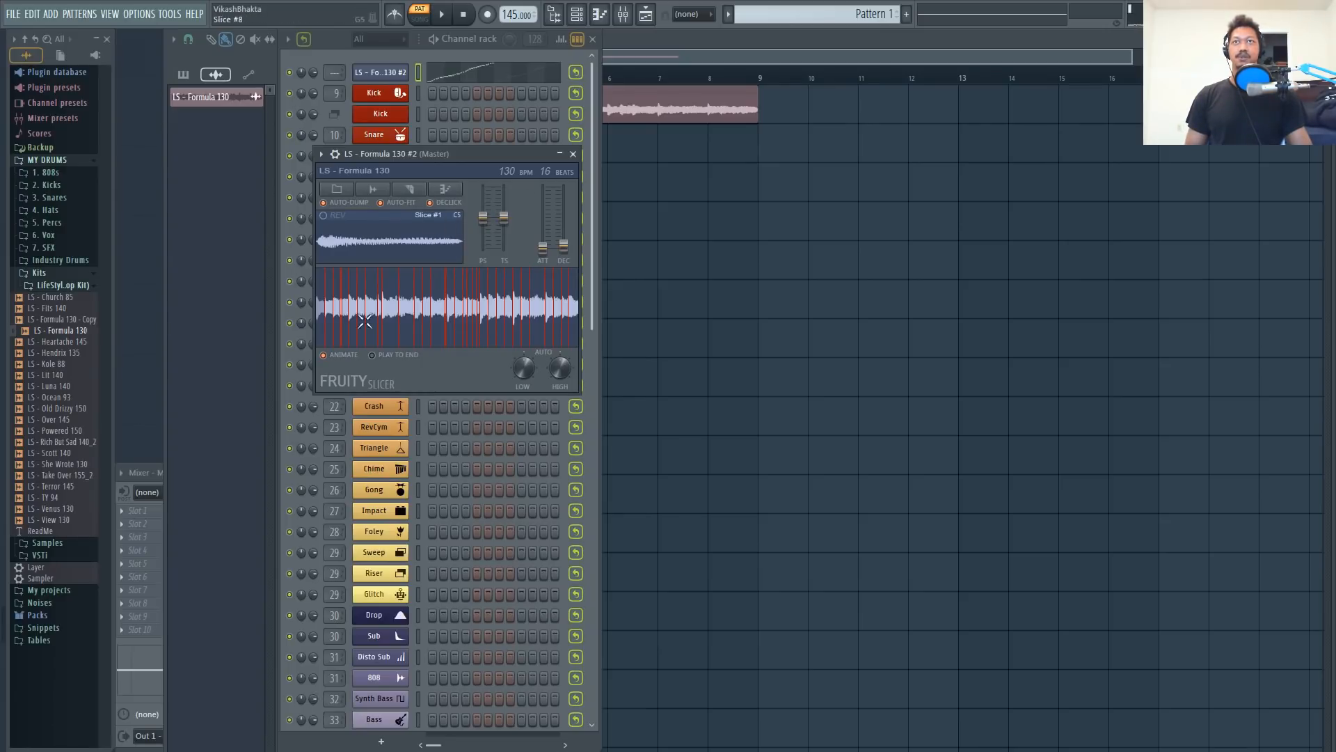
left_click(412, 185)
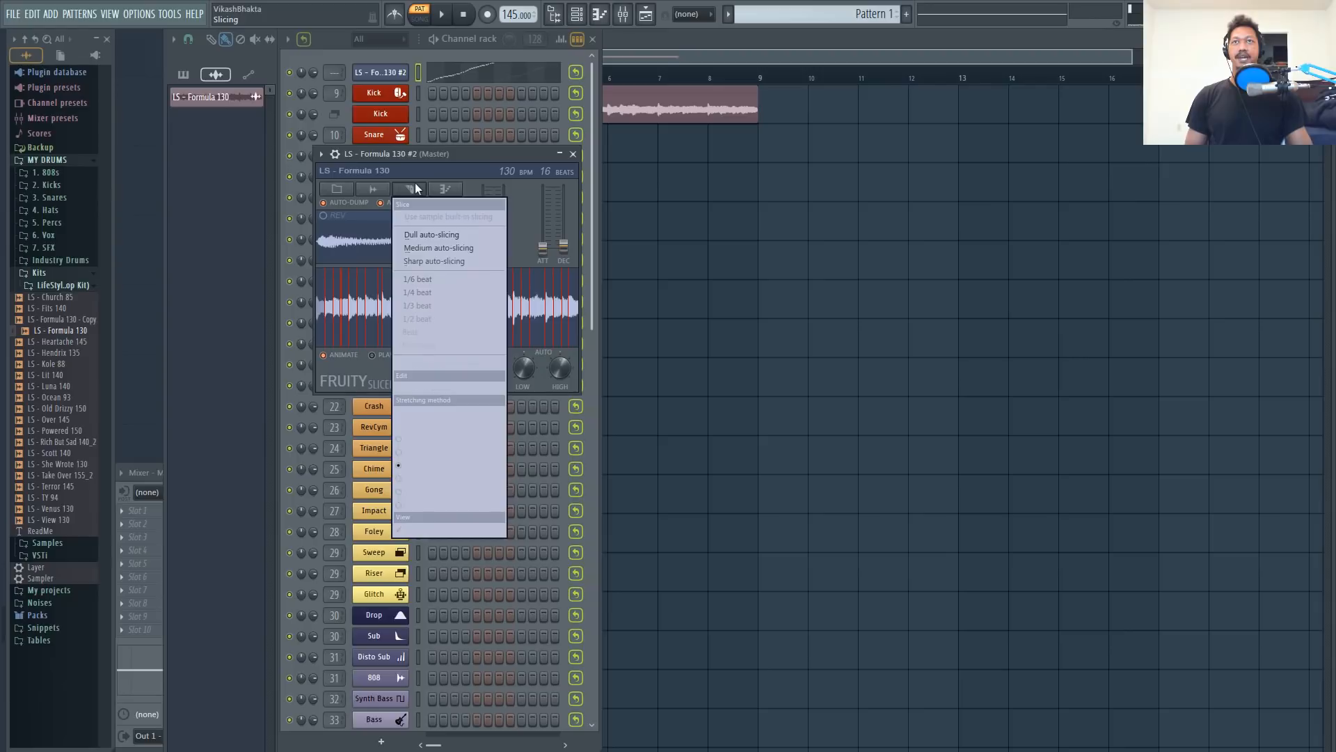
left_click(432, 334)
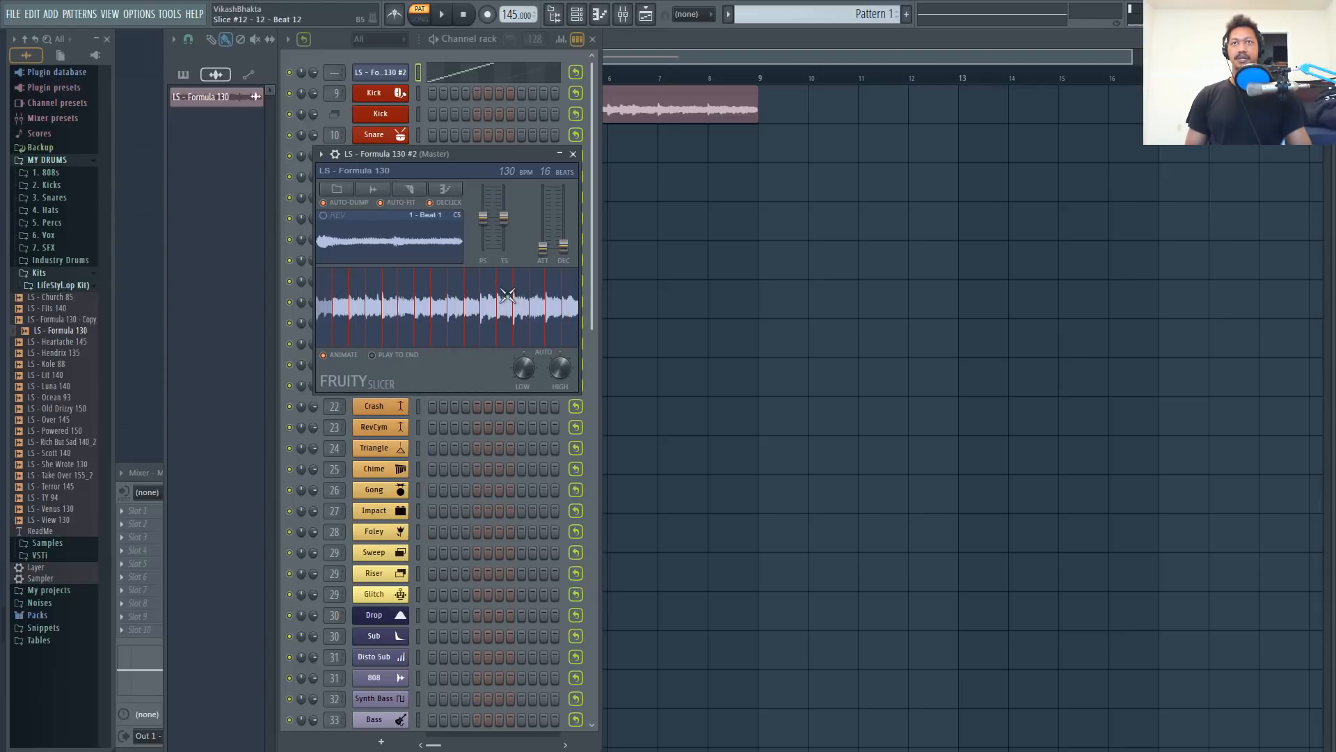
Examine the beat slices in the slicer channel's piano roll and return to the playlist.
left_click(574, 155)
left_click(465, 71)
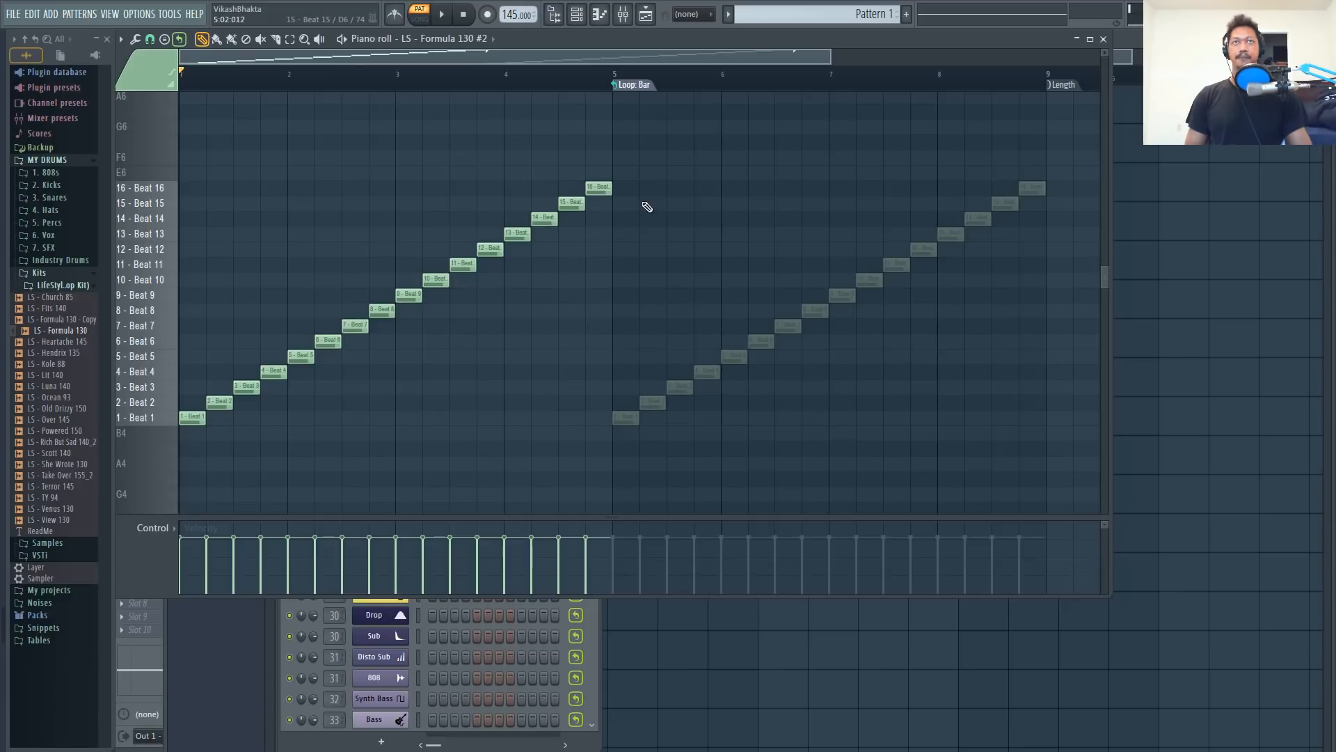
key("F5")
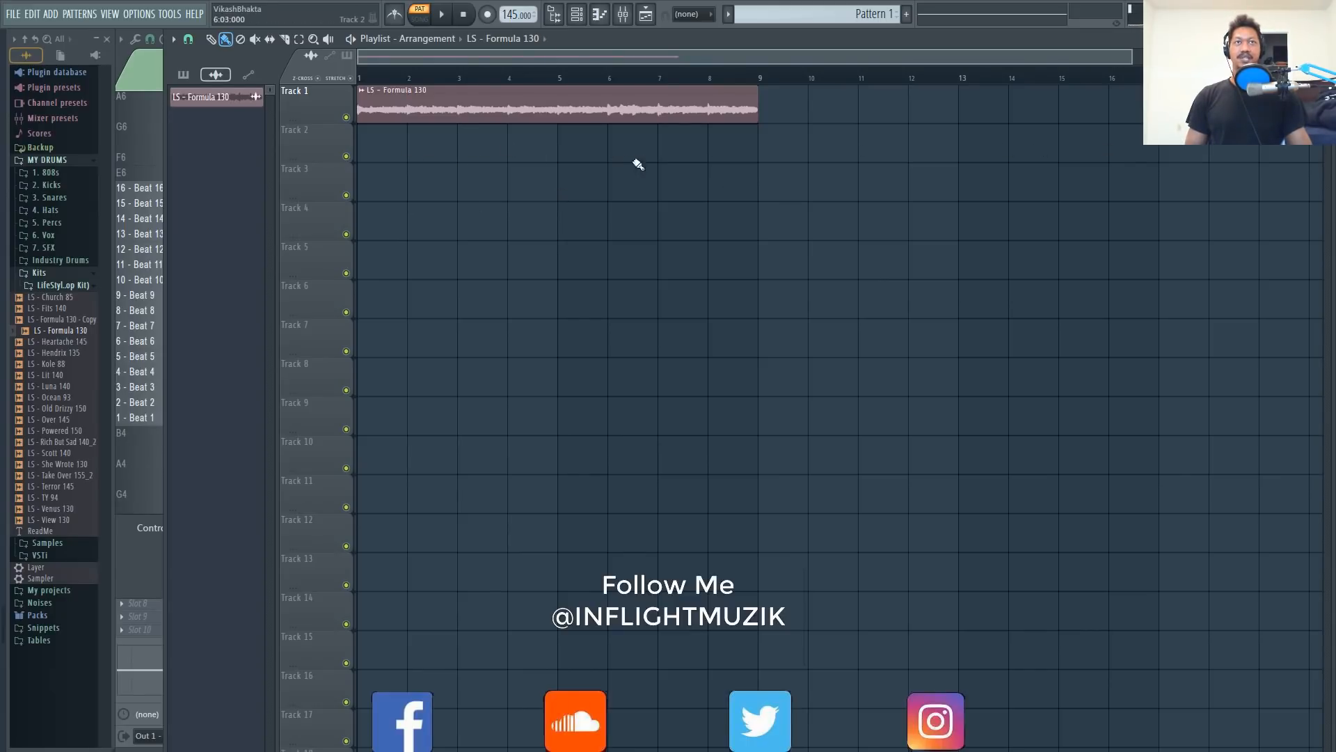
Try to delete the Fruity Slicer channel from the channel rack.
left_click(576, 14)
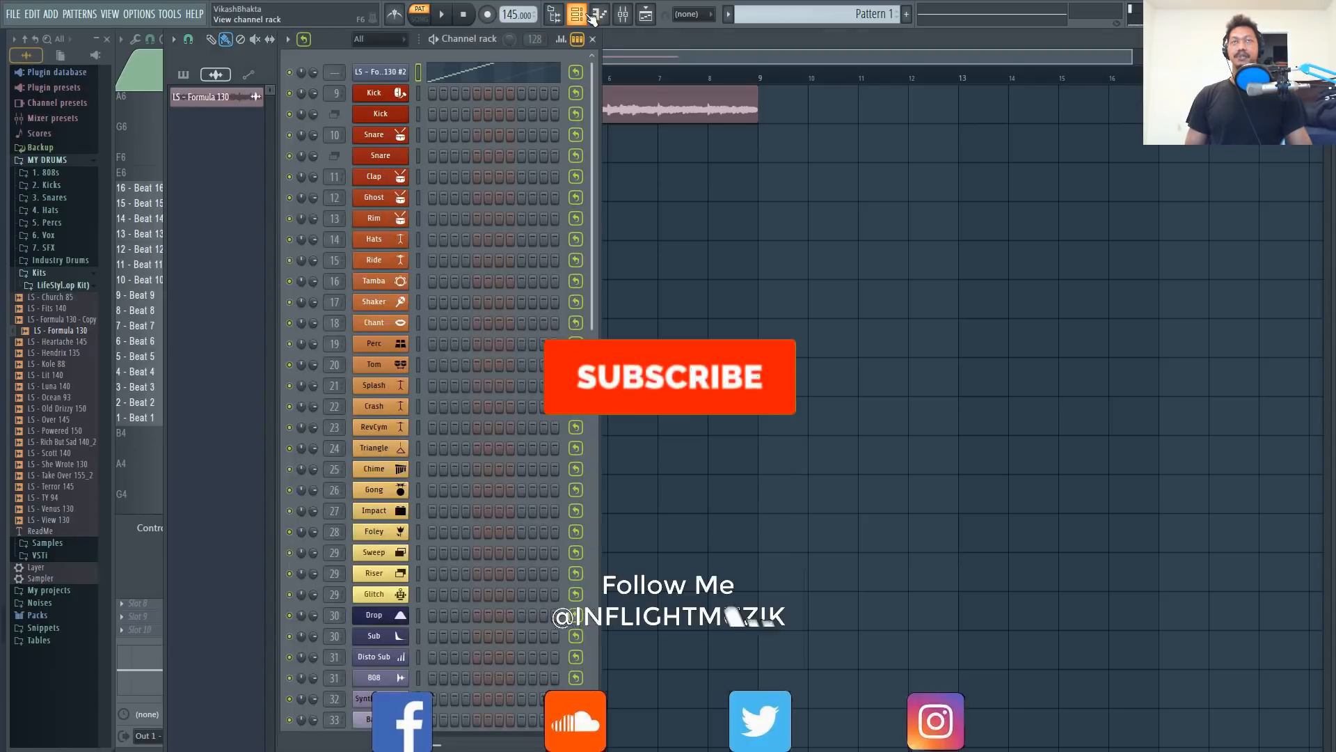
right_click(379, 71)
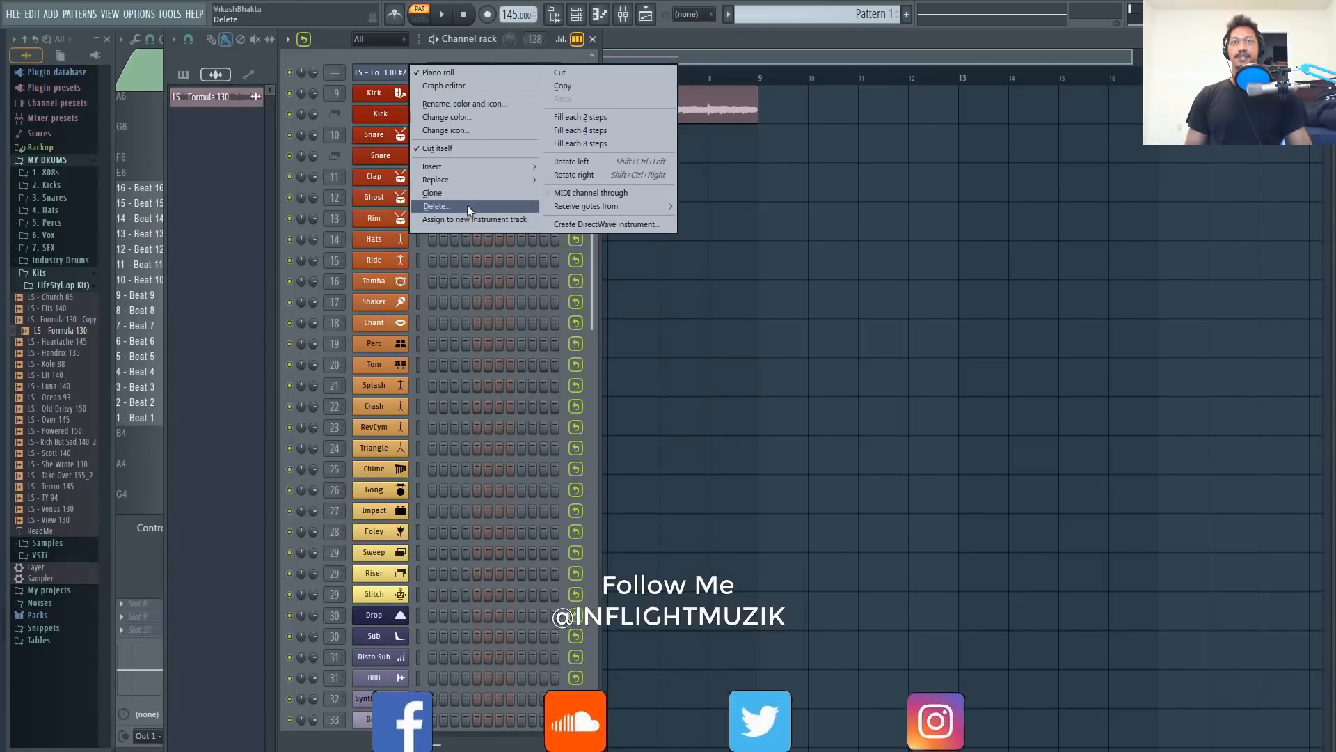
left_click(466, 206)
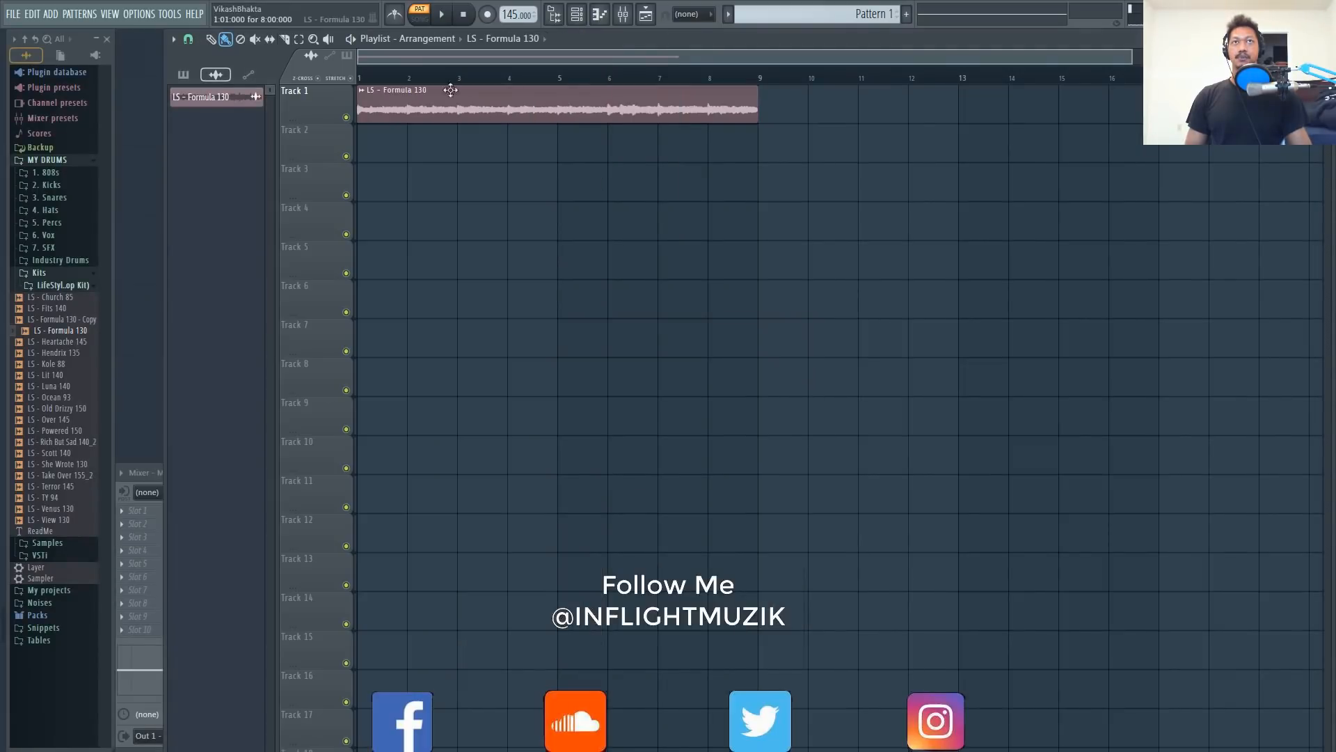
Chop the LS - Formula 130 clip on Track 1 in beats with time-based chopping and switch to song mode.
left_click(361, 90)
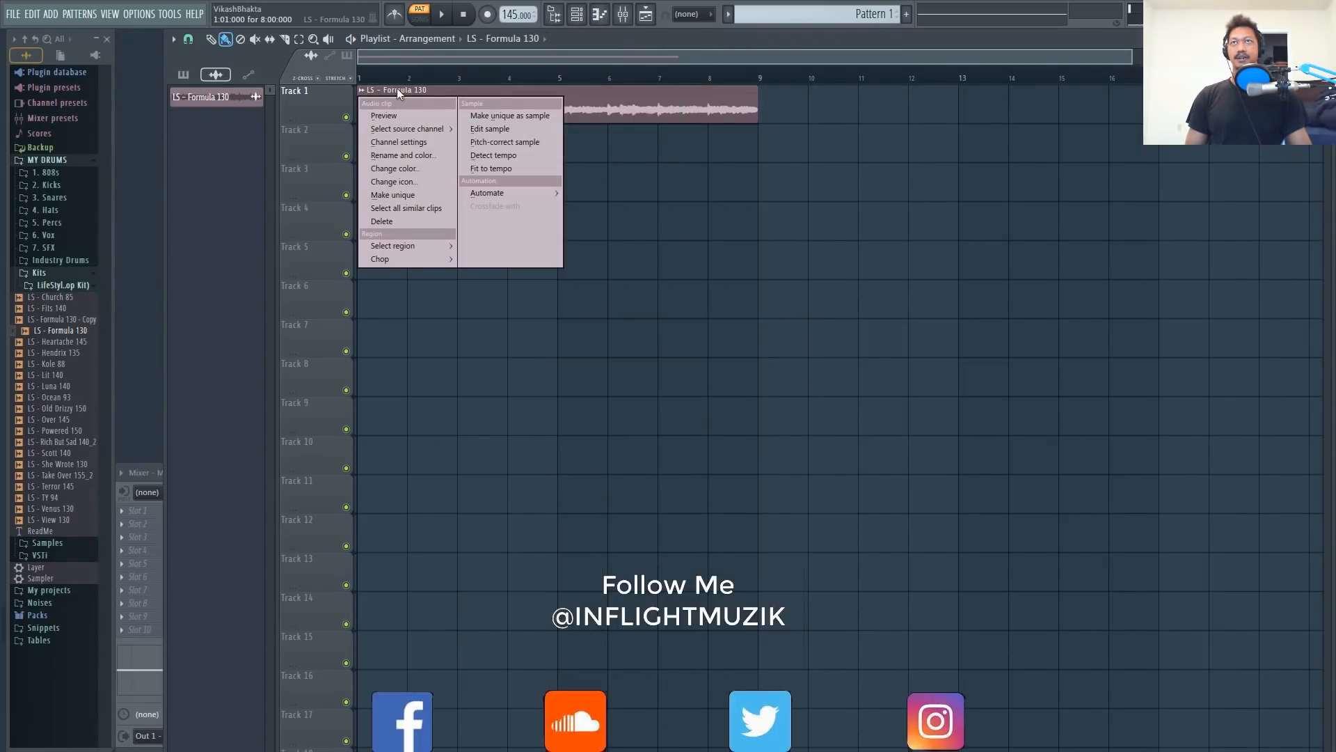
left_click(367, 95)
left_click(362, 89)
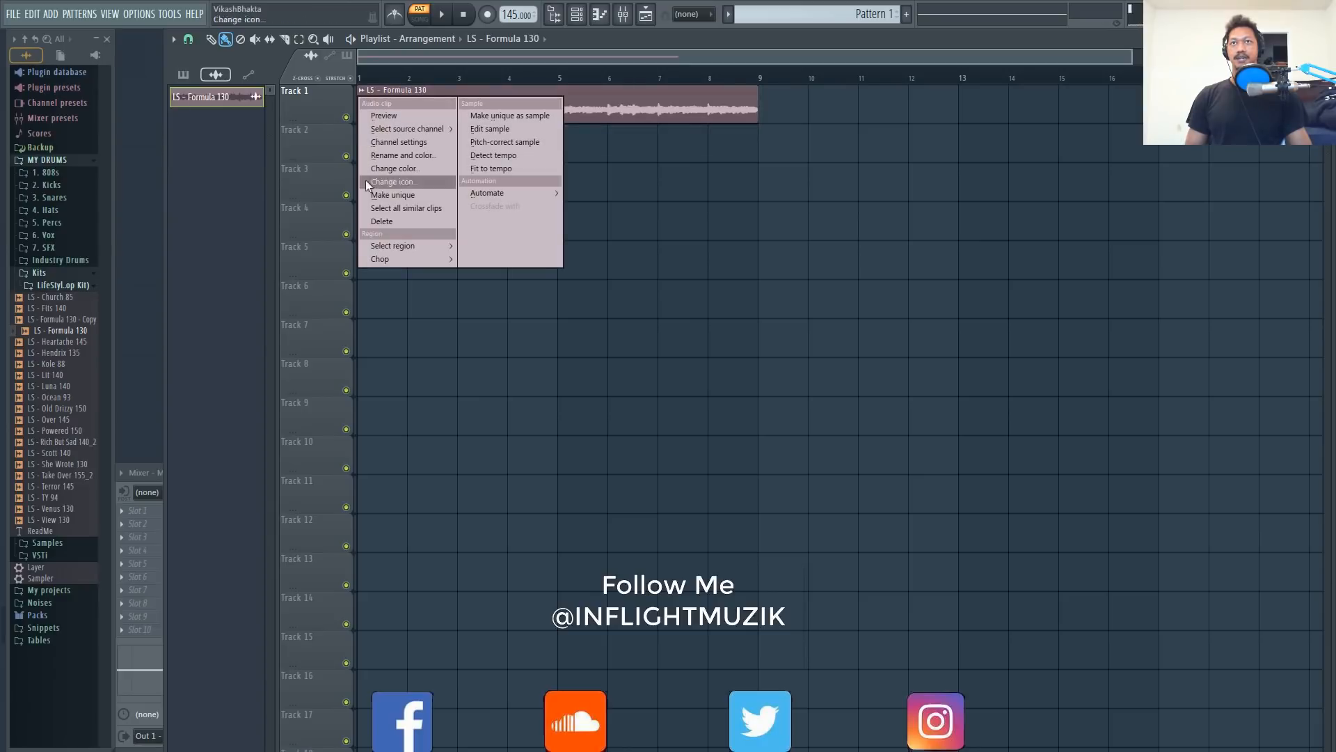
mouse_move(386, 259)
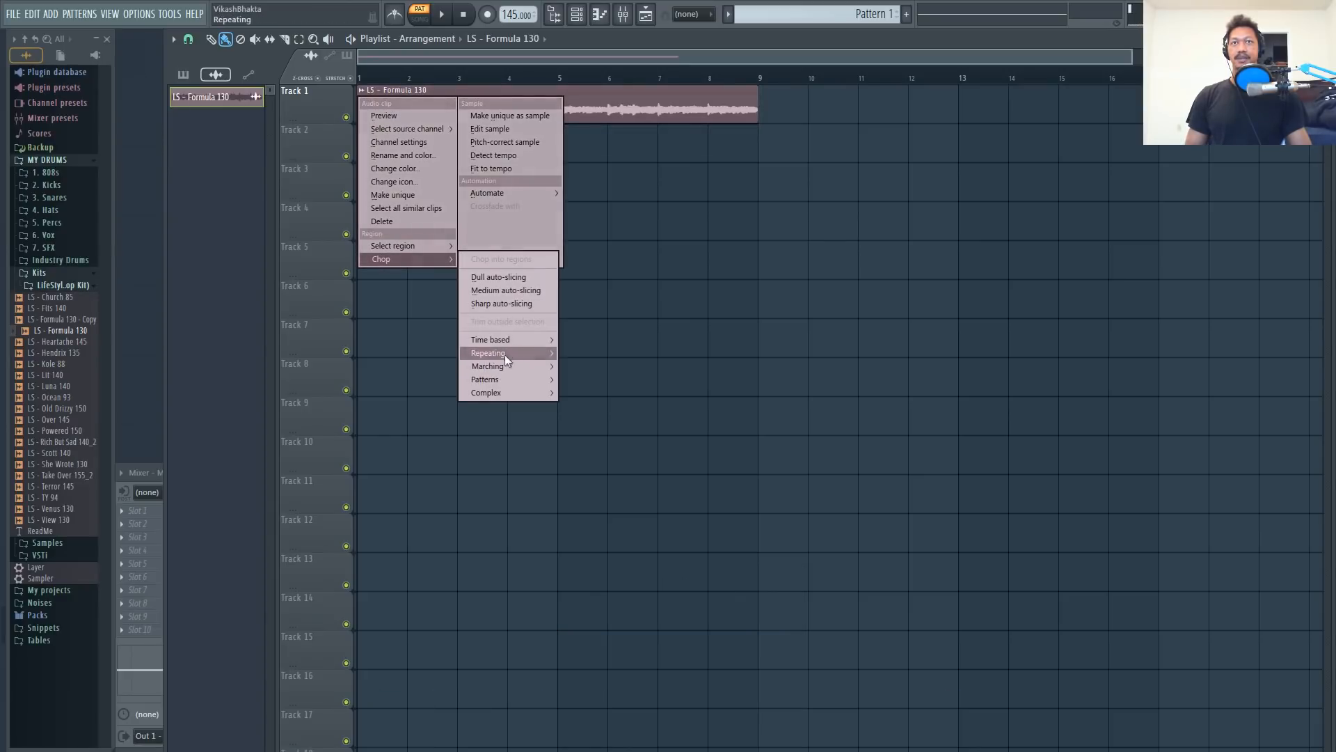
mouse_move(526, 339)
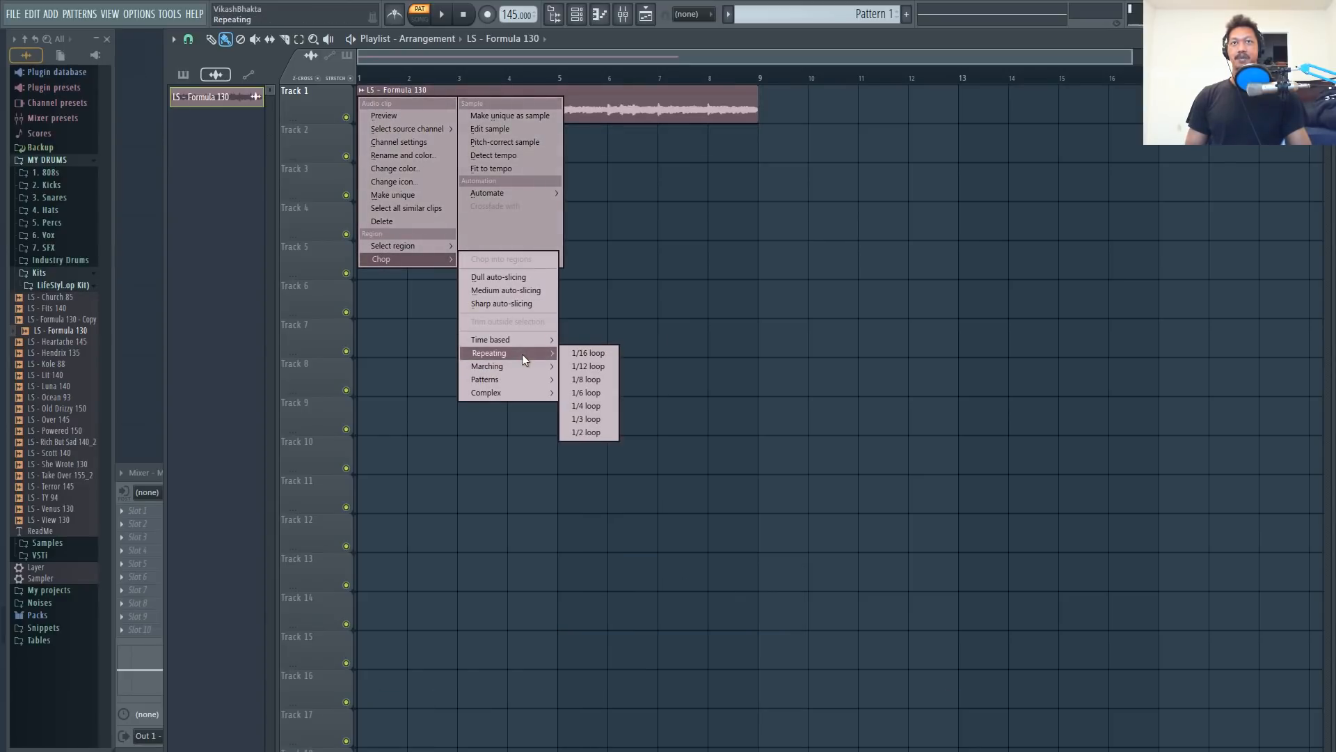
mouse_move(519, 378)
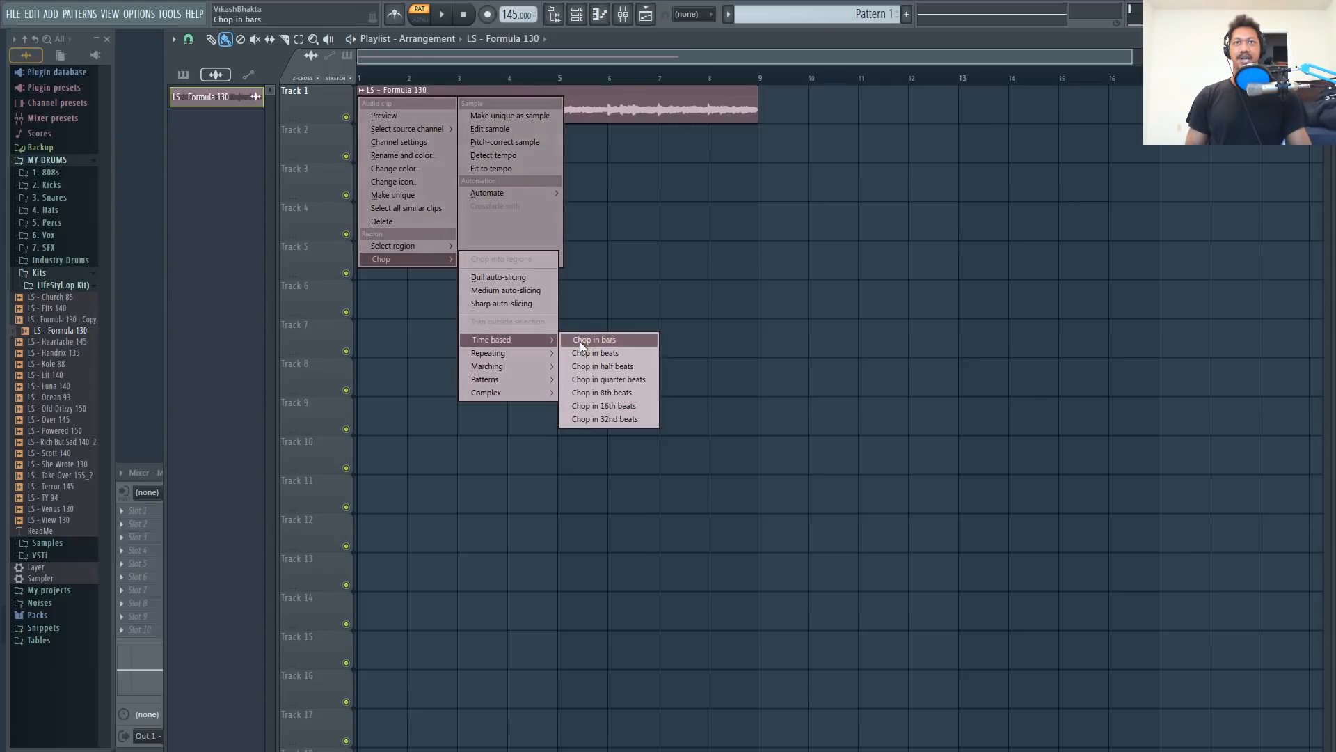
left_click(598, 353)
key("l")
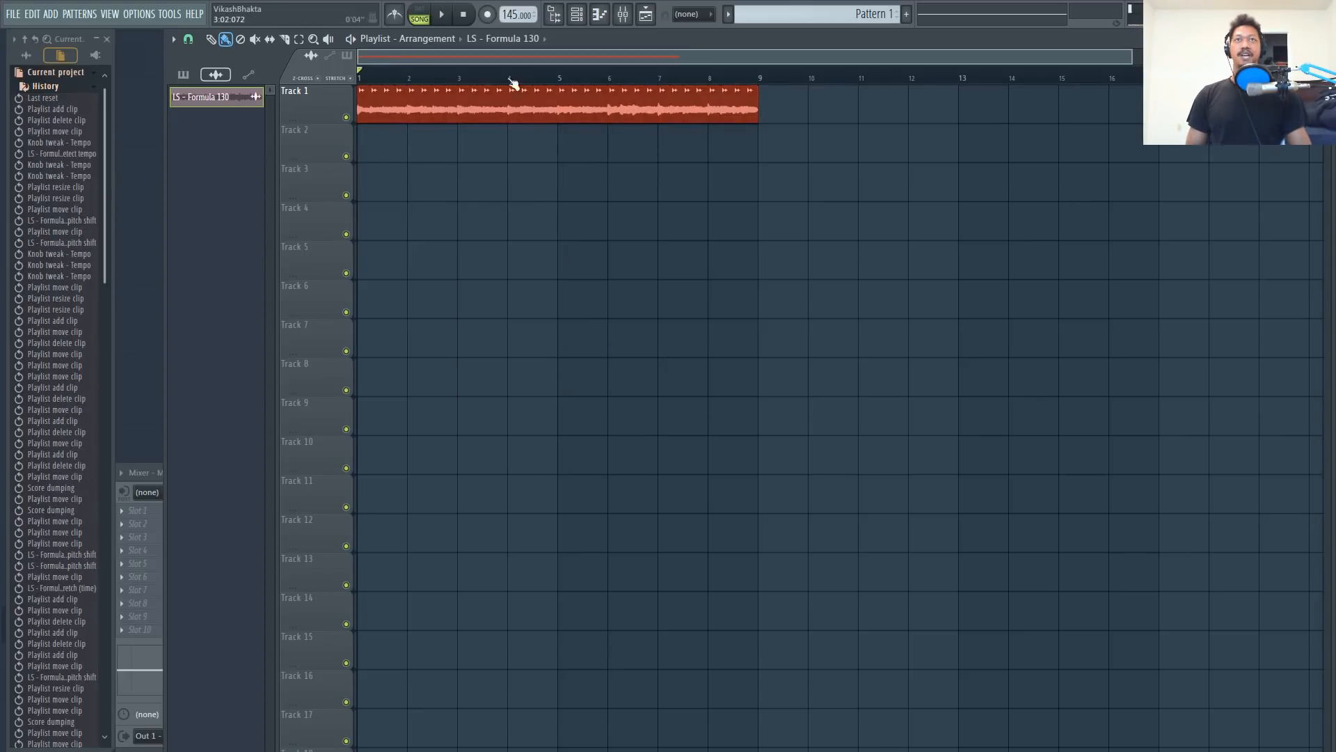
Review Fruity Slicer's slicing options for the sample and return to the playlist.
left_click(577, 14)
left_click(385, 73)
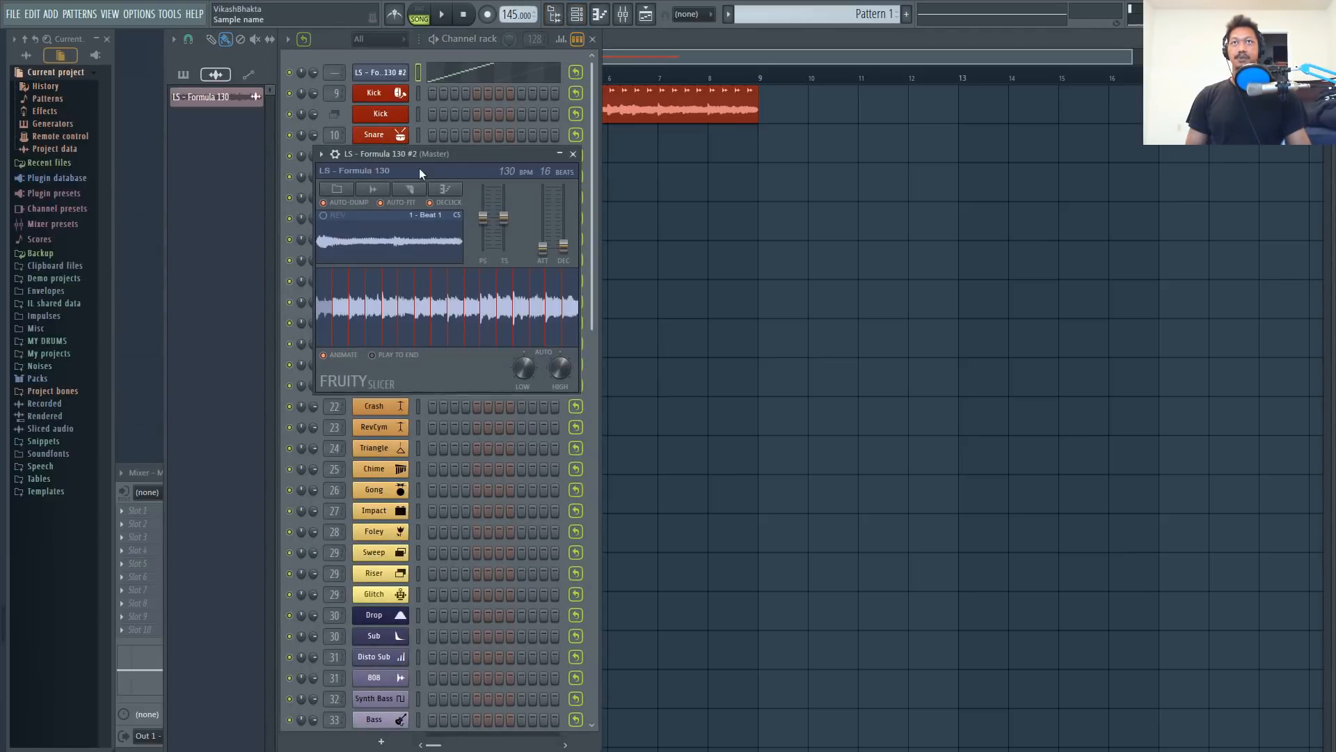
left_click(412, 189)
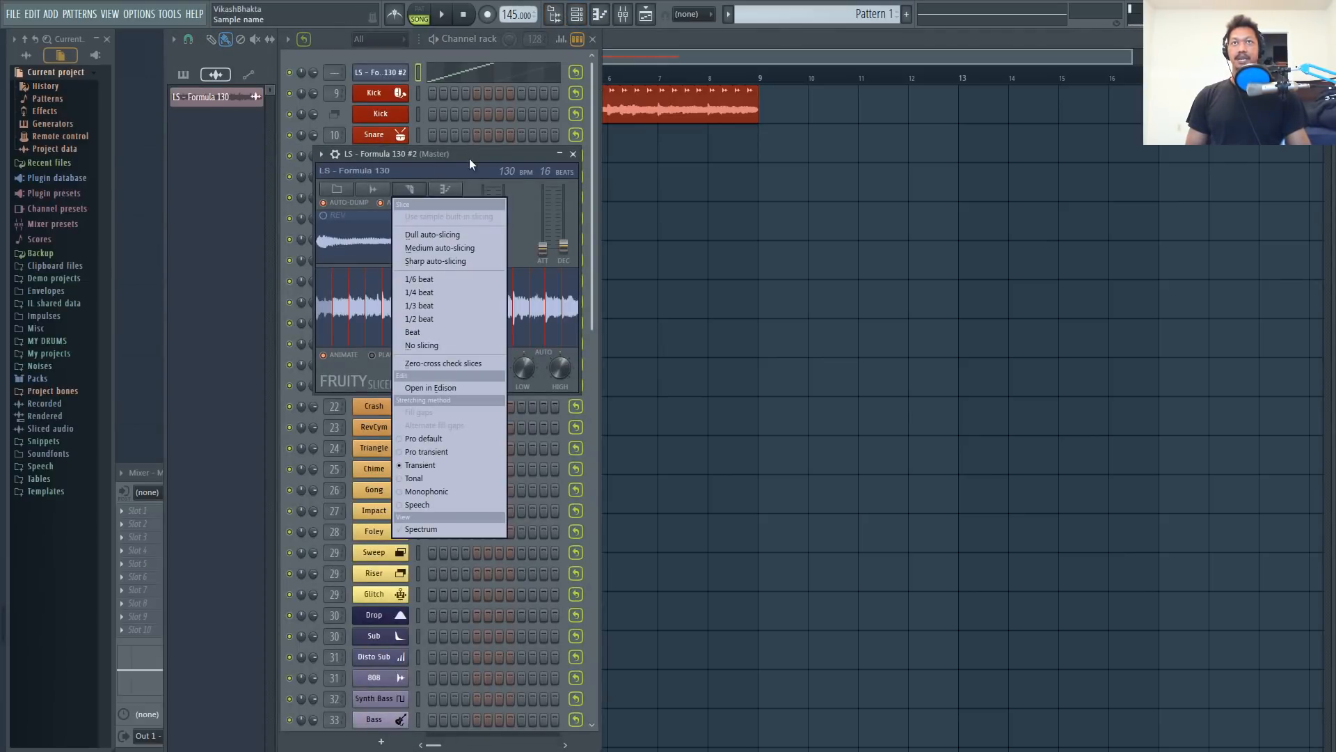
left_click(470, 154)
key("F5")
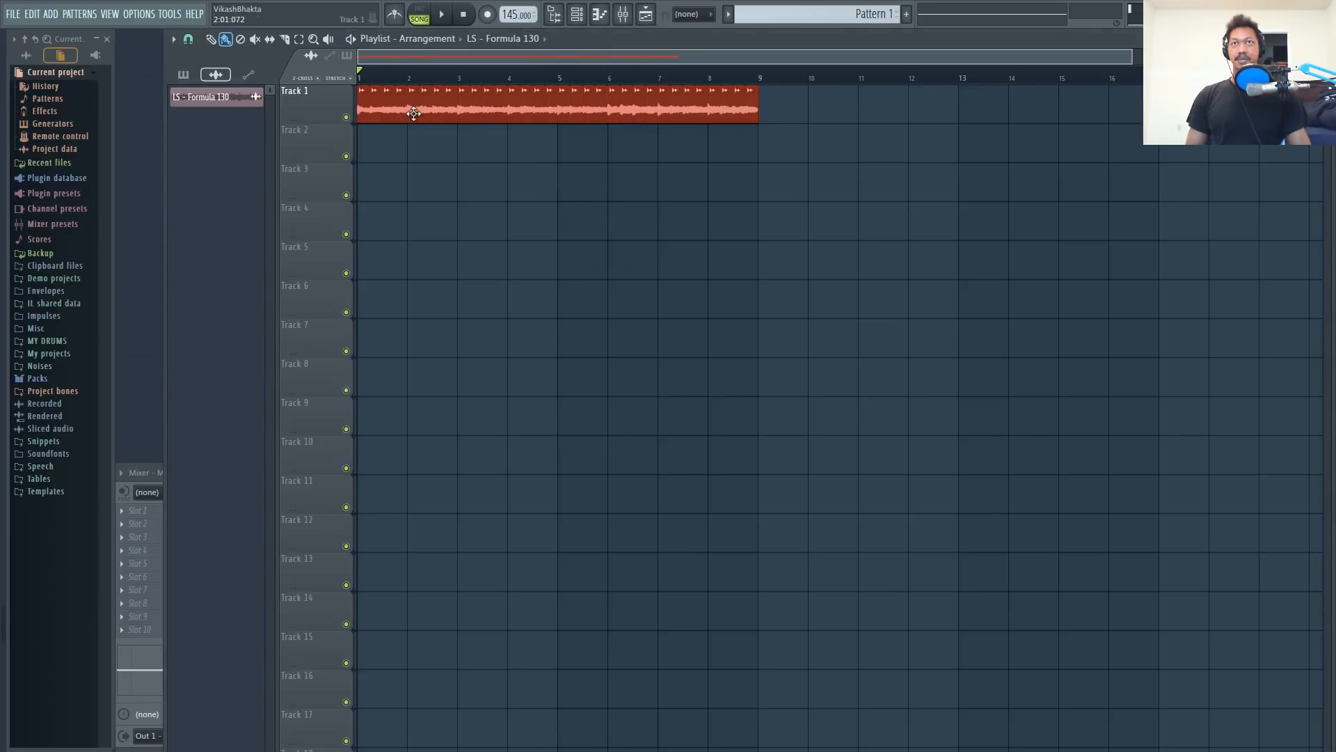
Try to shift one chopped slice near bar 2 of Track 1 slightly later.
left_click(433, 154)
right_click(440, 153)
mouse_move(423, 114)
left_mouse_down()
mouse_move(426, 143)
mouse_move(390, 149)
mouse_move(443, 152)
mouse_move(442, 114)
left_mouse_up()
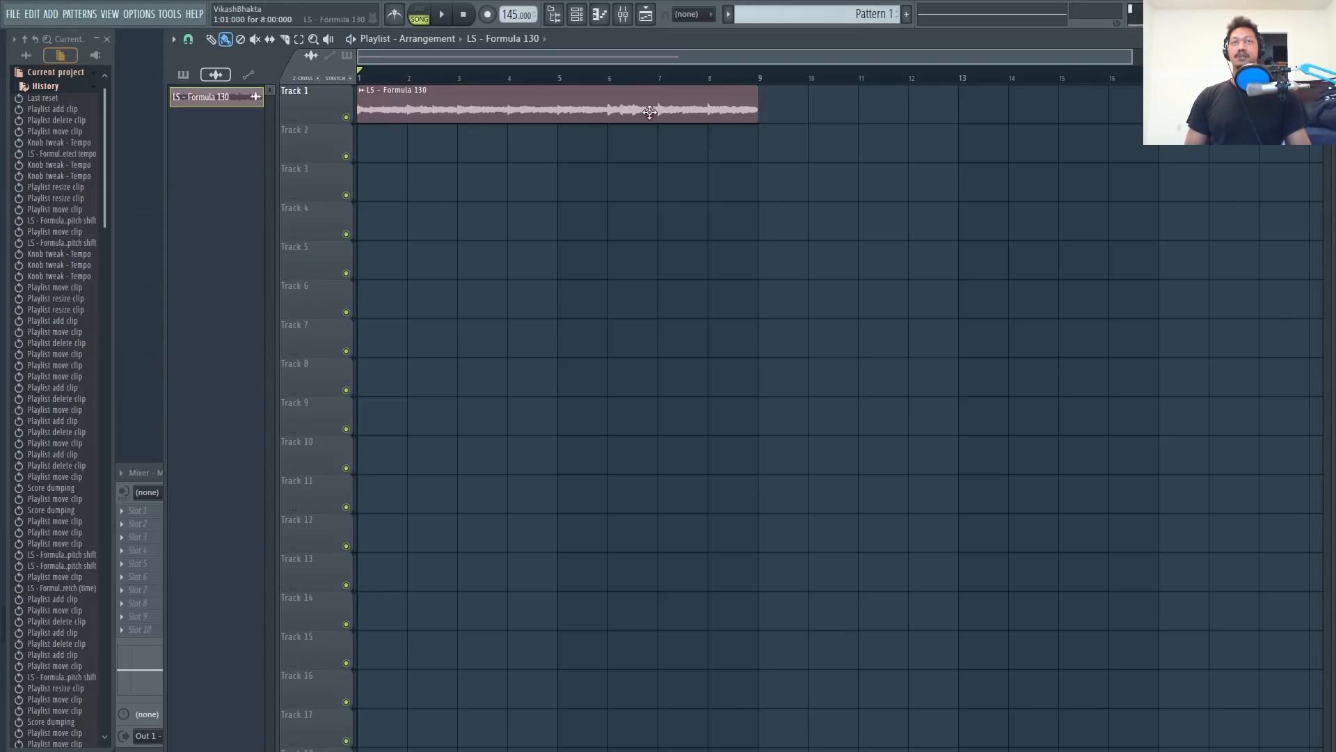
Chop the LS - Formula 130 clip with the complex Stutter 1 pattern and audition it.
left_click(363, 89)
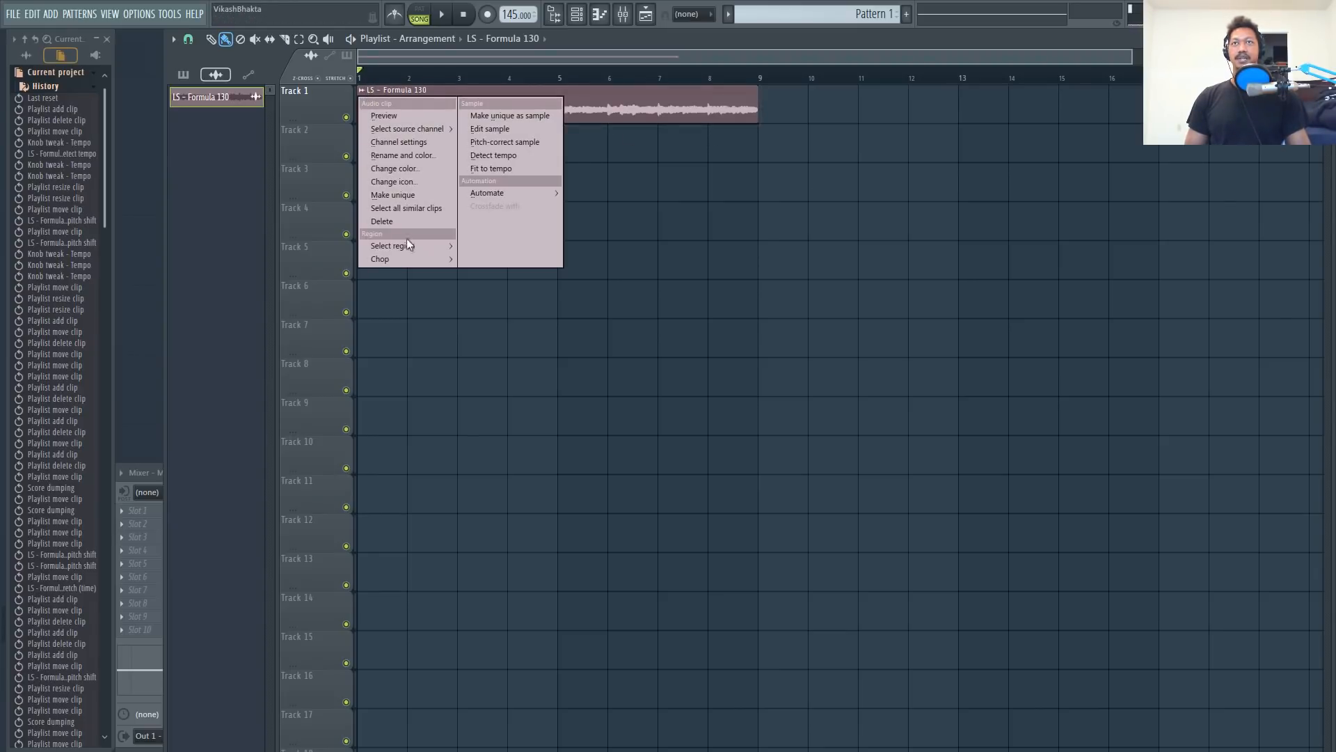
mouse_move(408, 258)
mouse_move(511, 396)
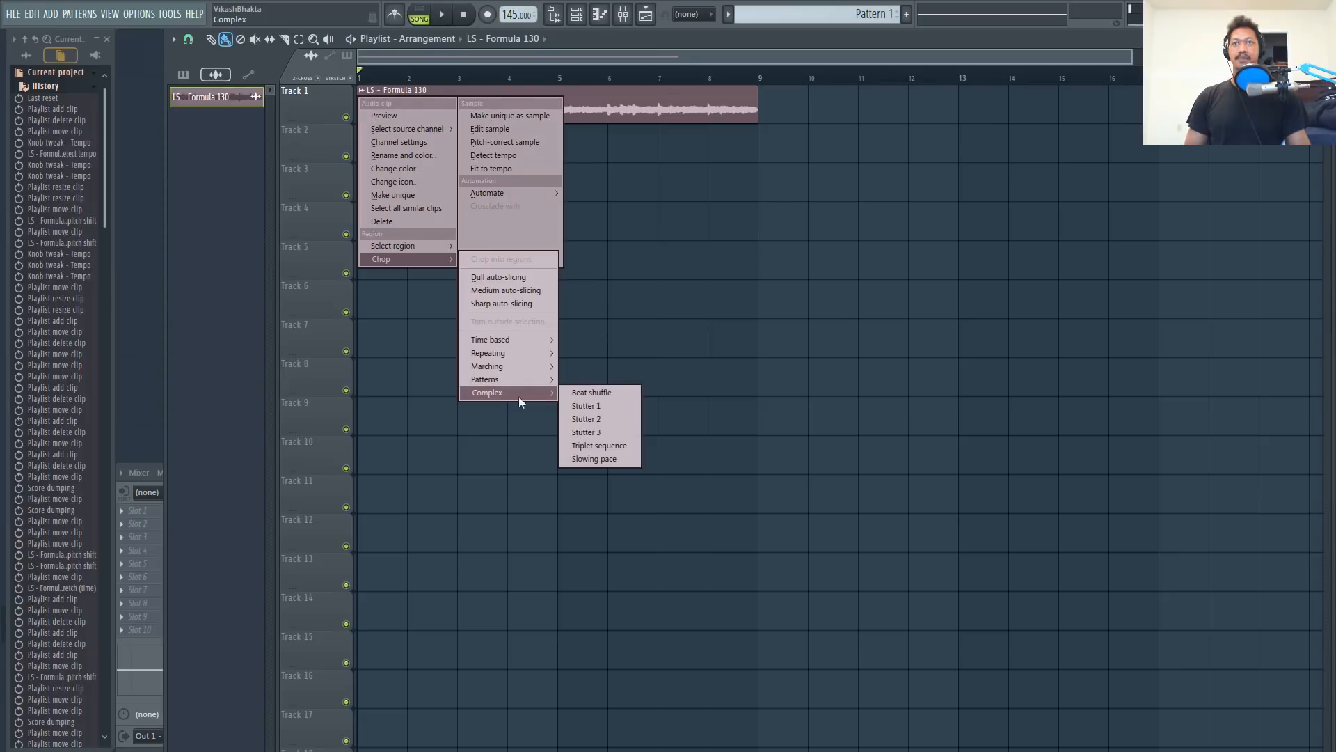
left_click(599, 407)
key("space")
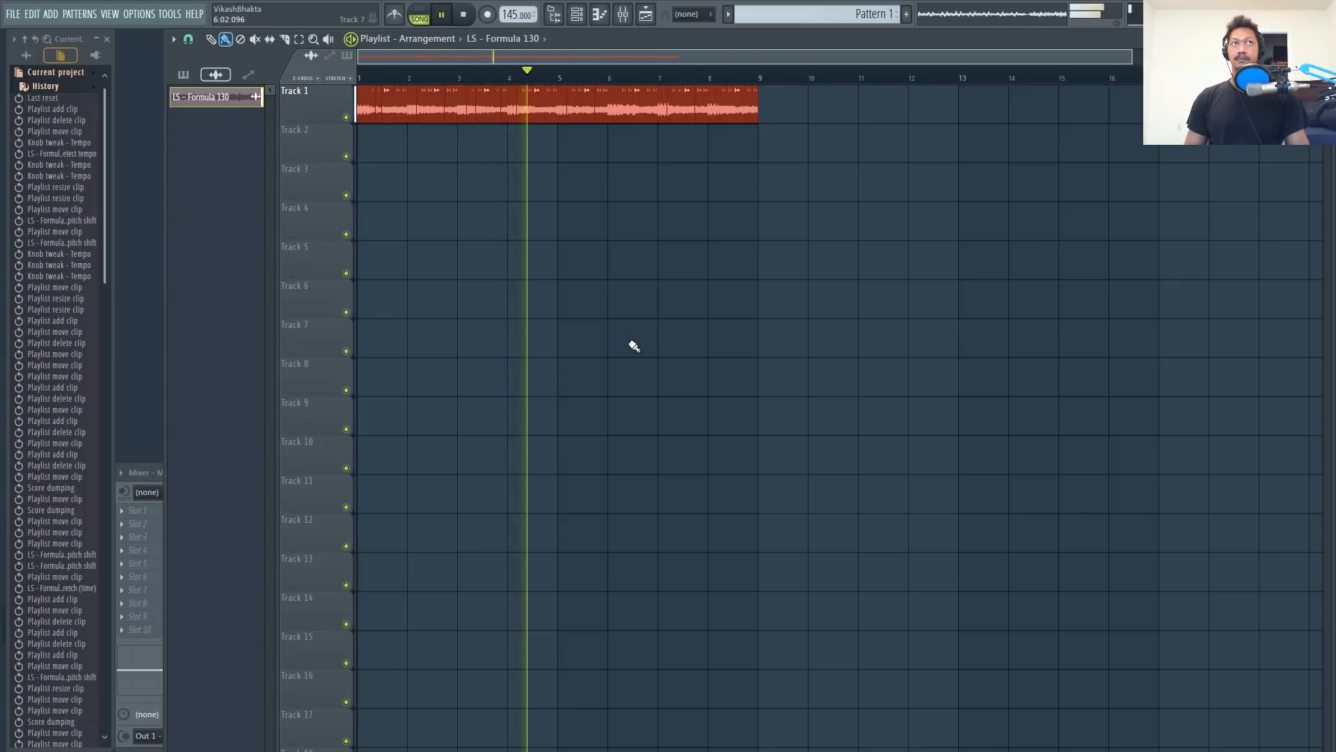
key("space")
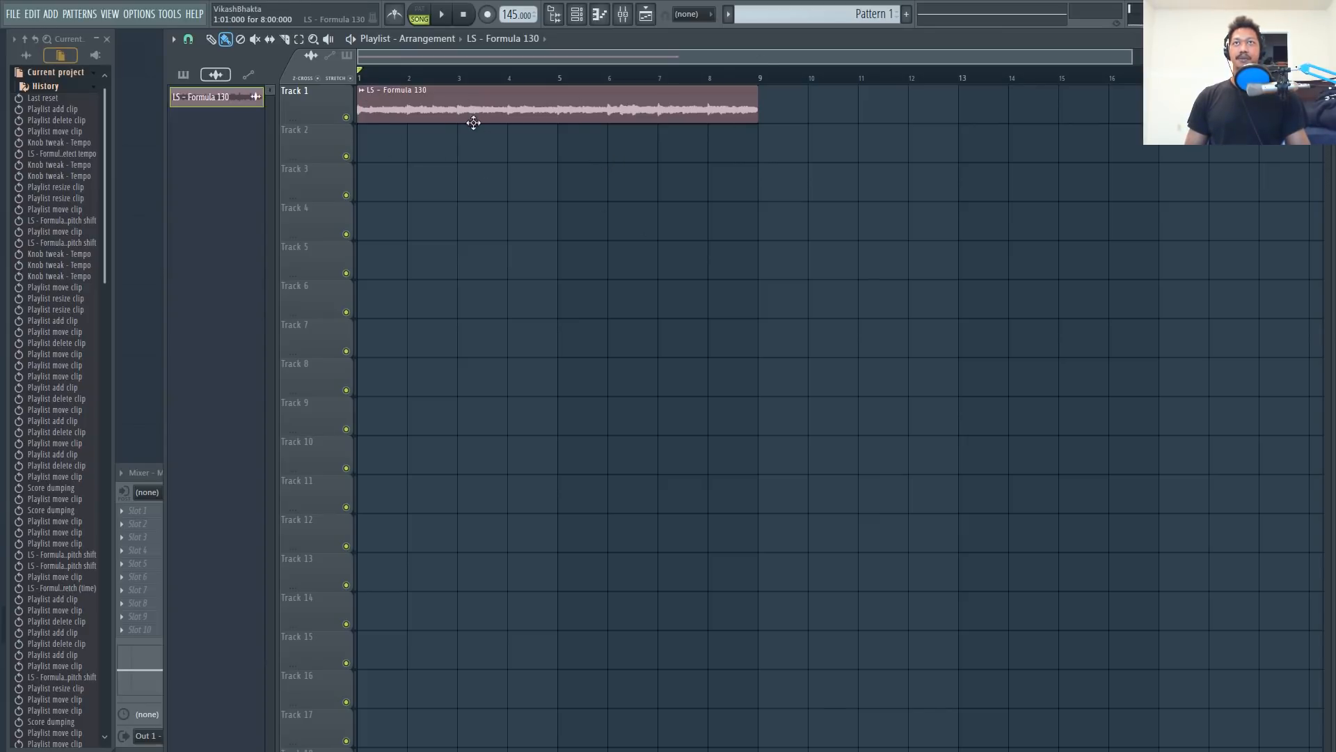
Chop the LS - Formula 130 clip on Track 1 in bars with time-based chopping.
left_click(362, 93)
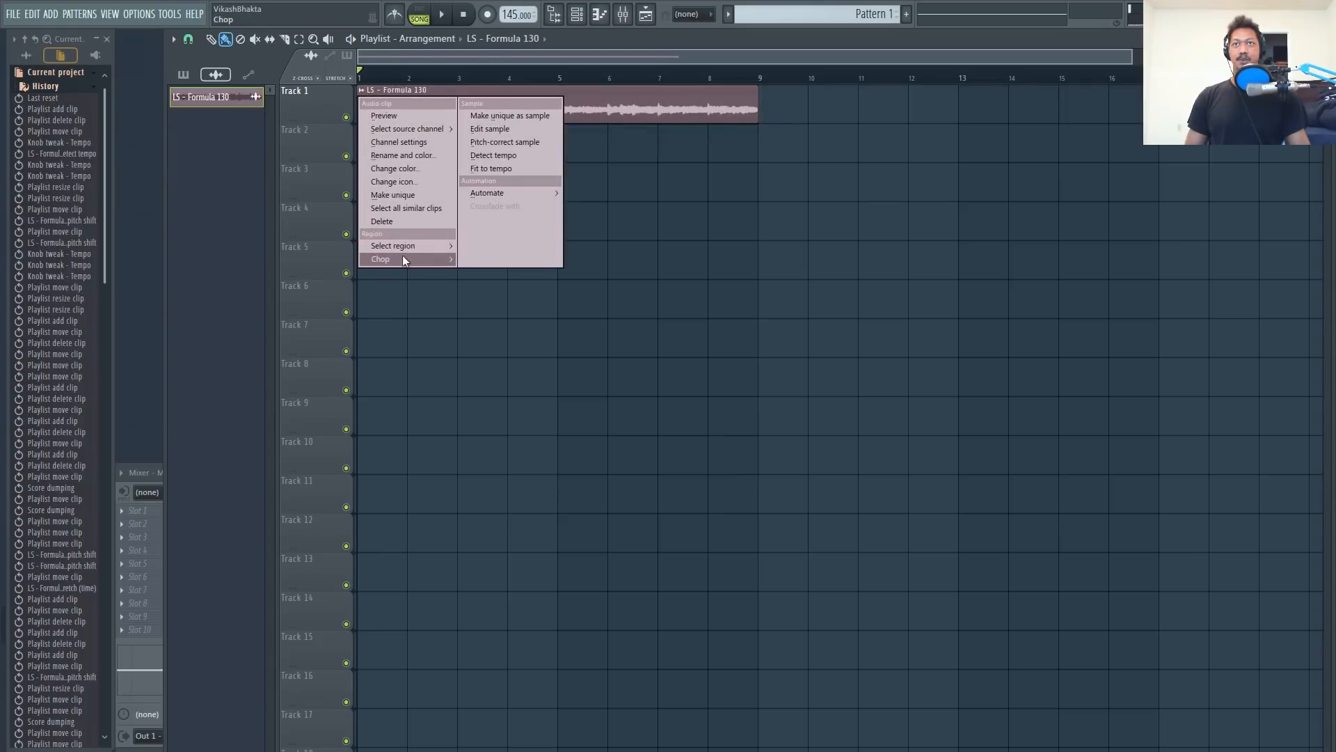
mouse_move(403, 255)
mouse_move(508, 339)
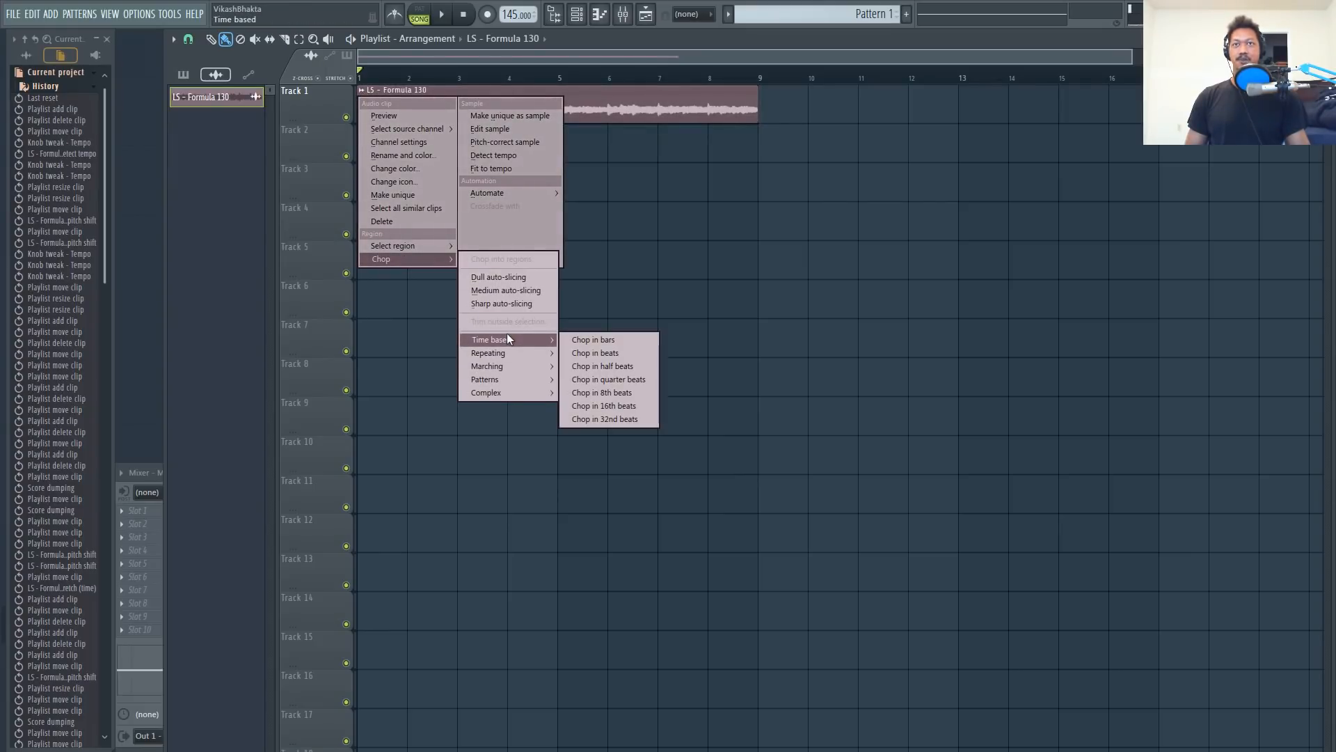
left_click(592, 340)
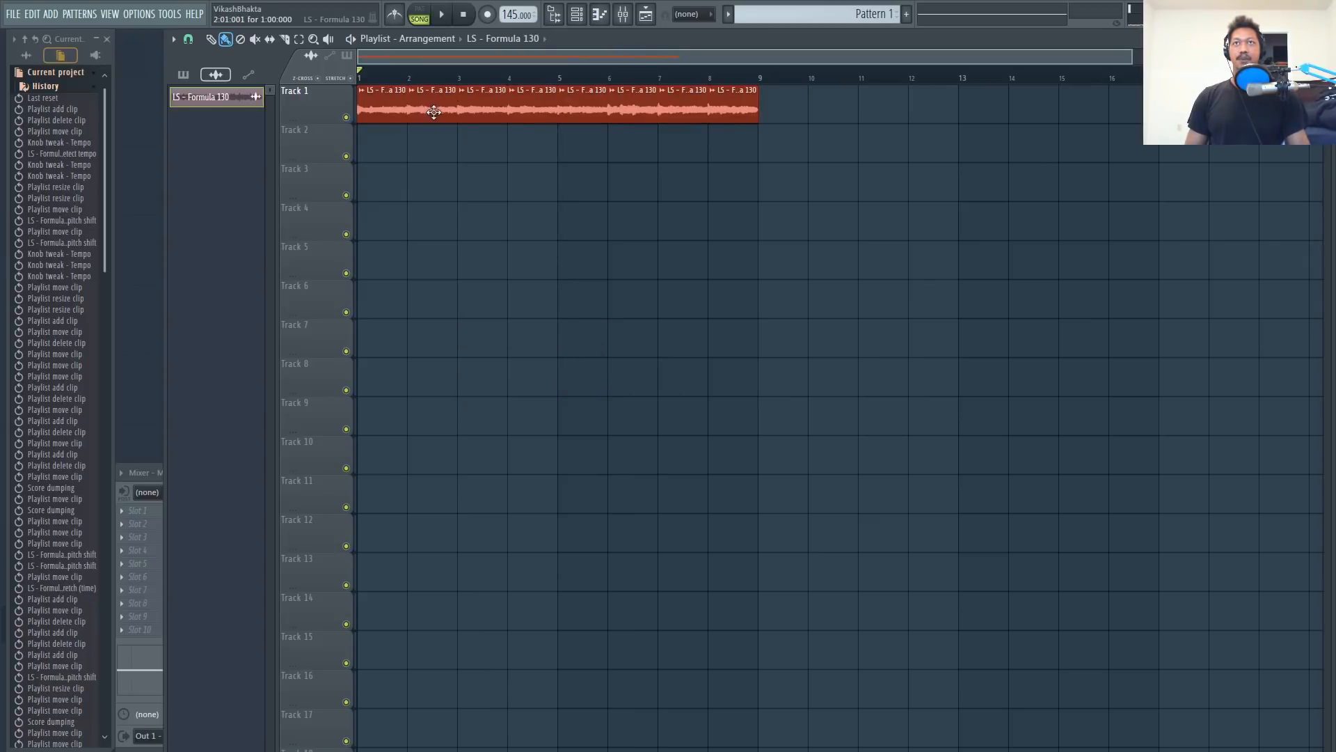
Move the bar-length slices of LS - Formula 130 from Track 1 to Track 2 and audition them.
left_click(466, 143)
key("ctrl+z")
left_click_drag(431, 98, 381, 137)
key("ctrl+z")
key("space")
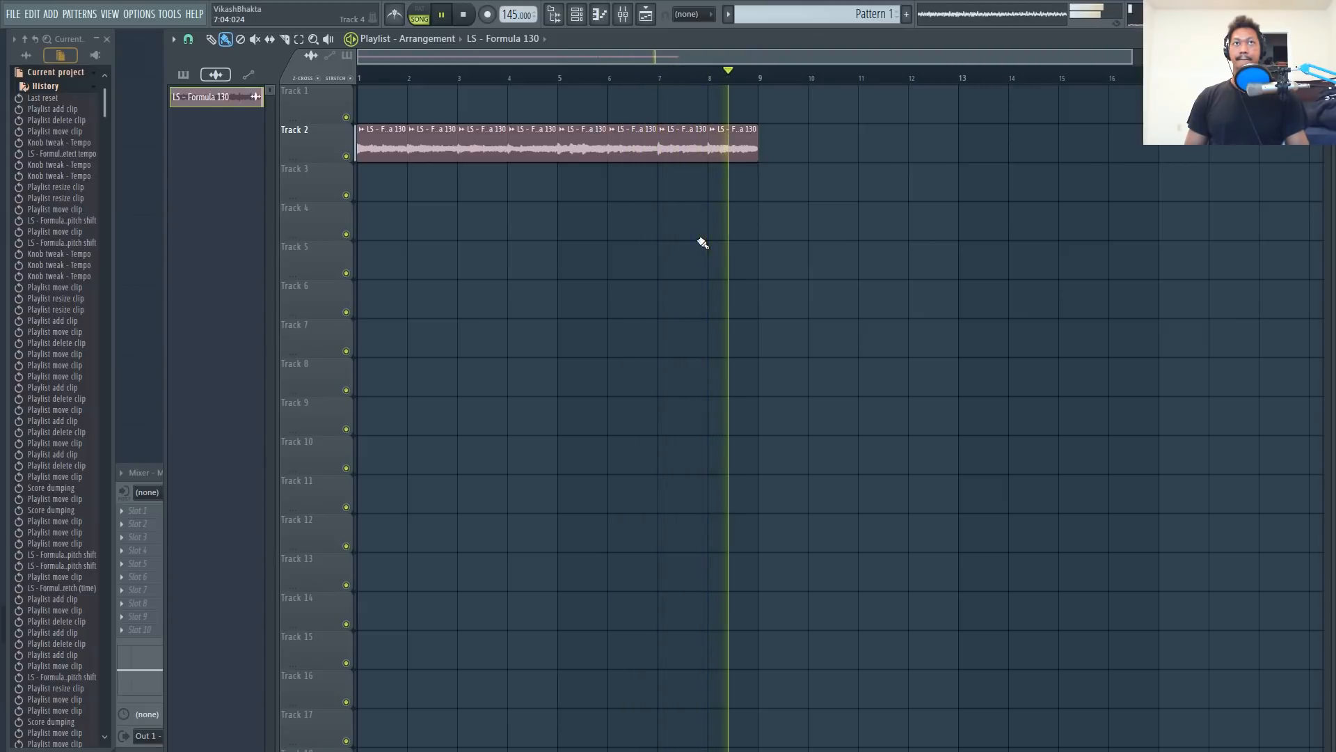
key("space")
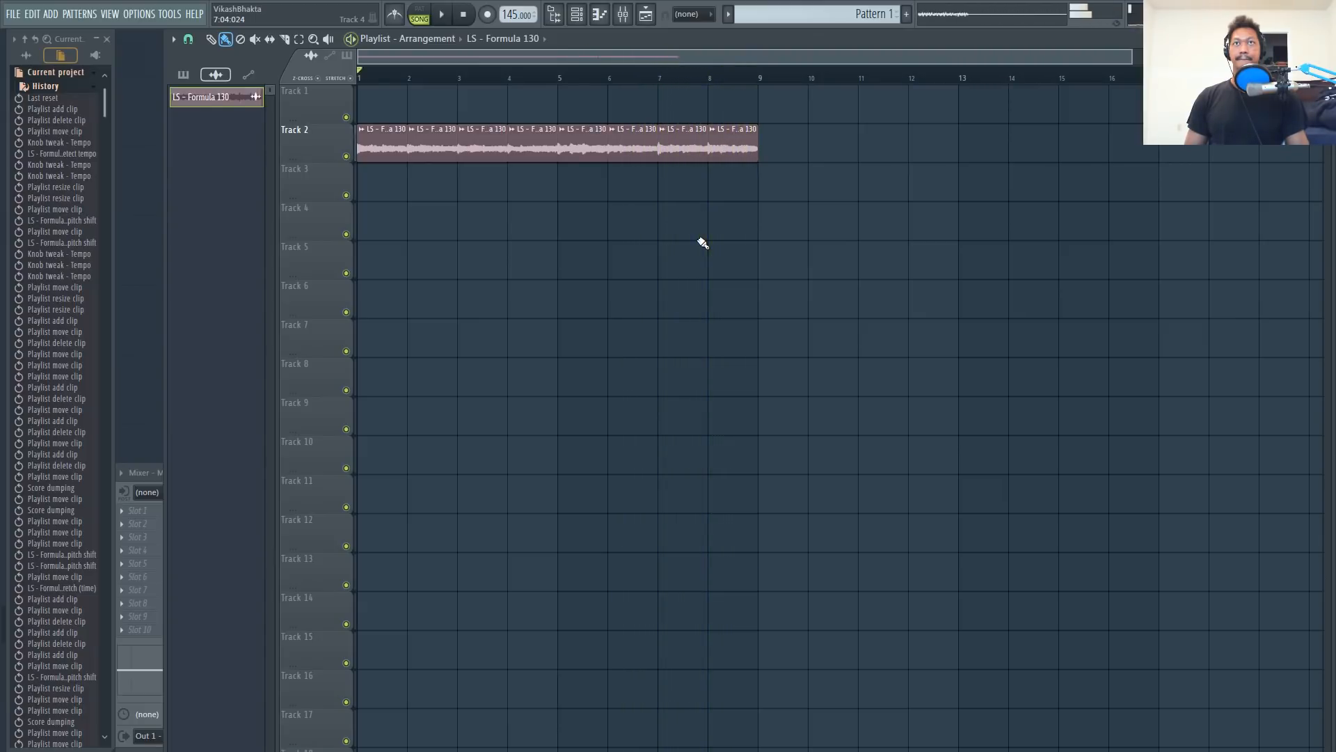
Make the bar 4 slice on Track 2 unique so it has its own channel.
right_click(516, 131)
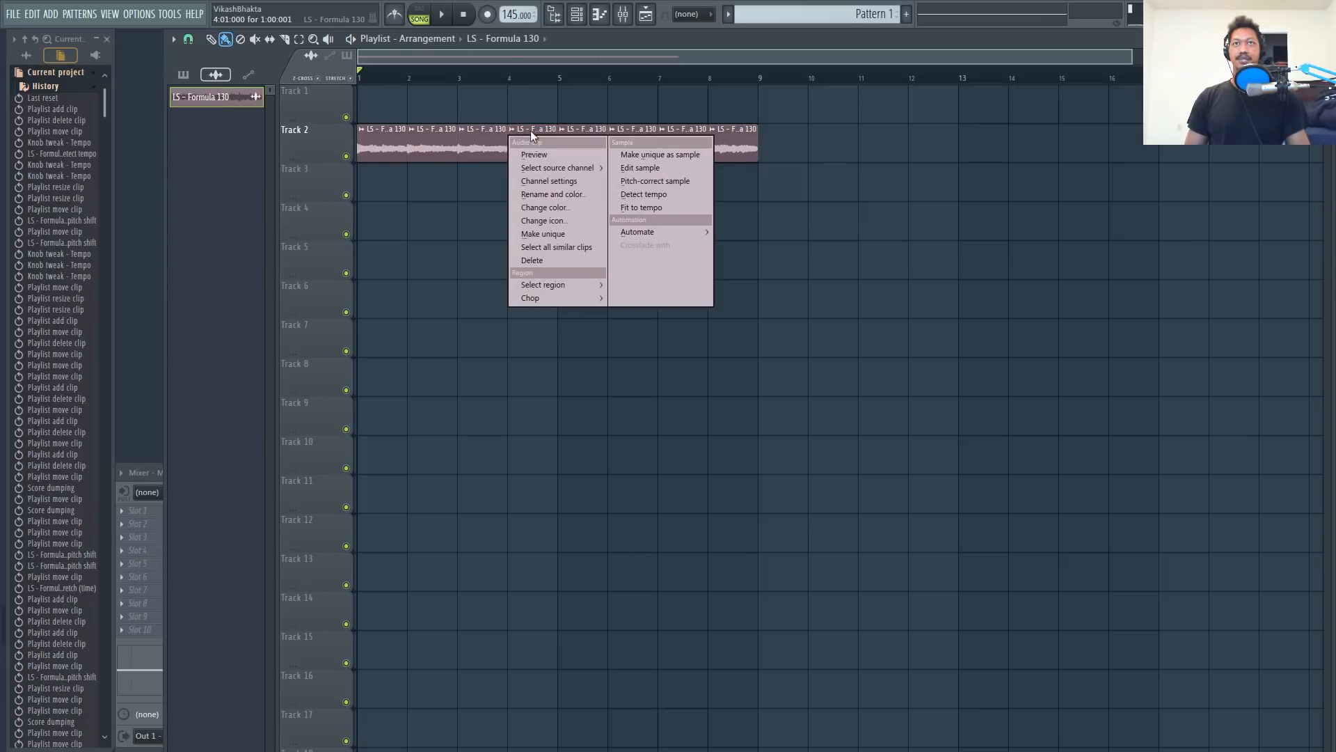
left_click(530, 131)
right_click(513, 132)
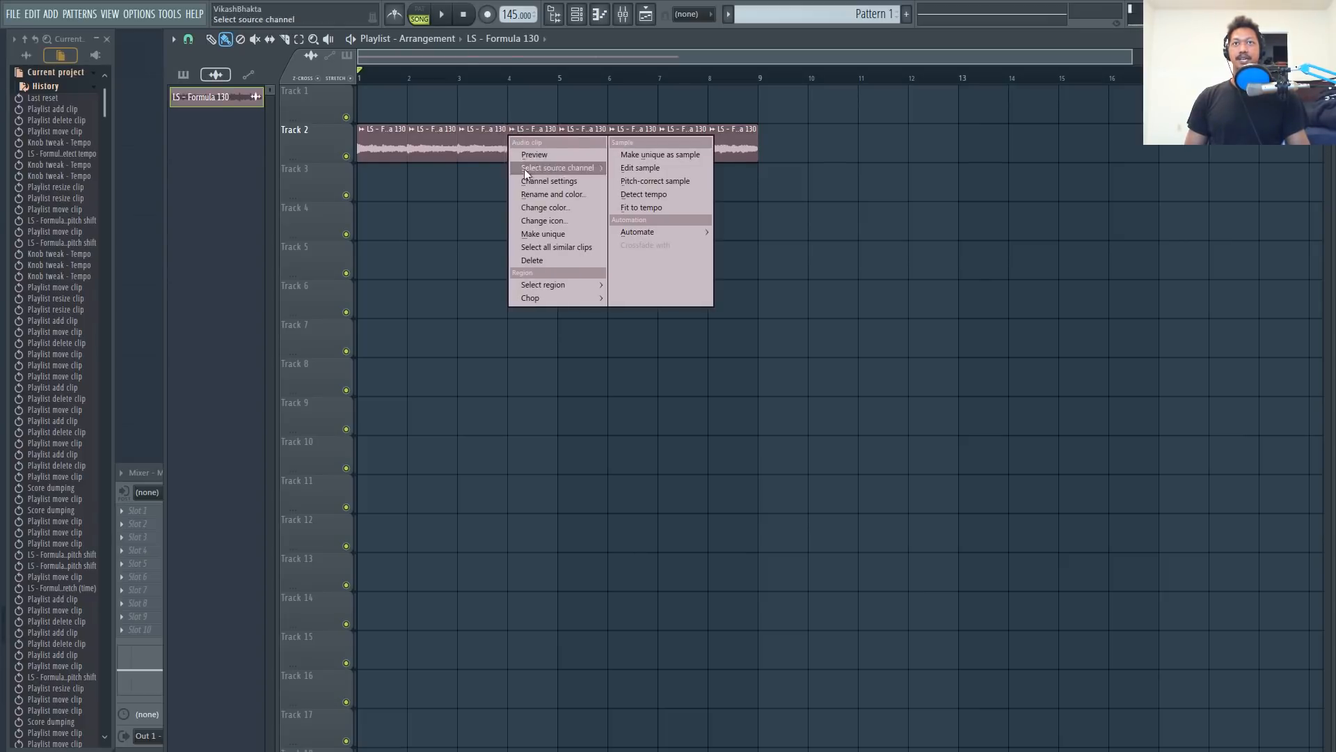
left_click(554, 234)
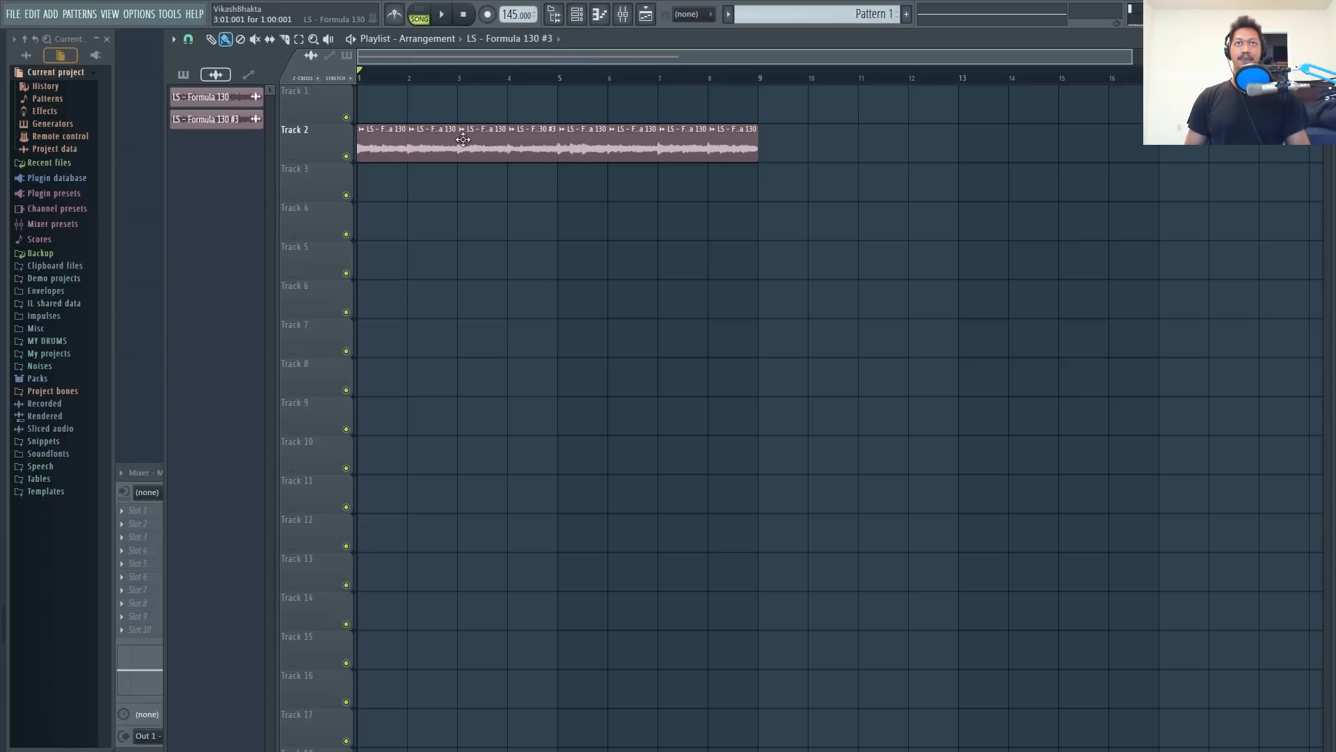
Reverse the sample of the unique bar 4 slice in its channel settings and audition the arrangement.
double_click(518, 149)
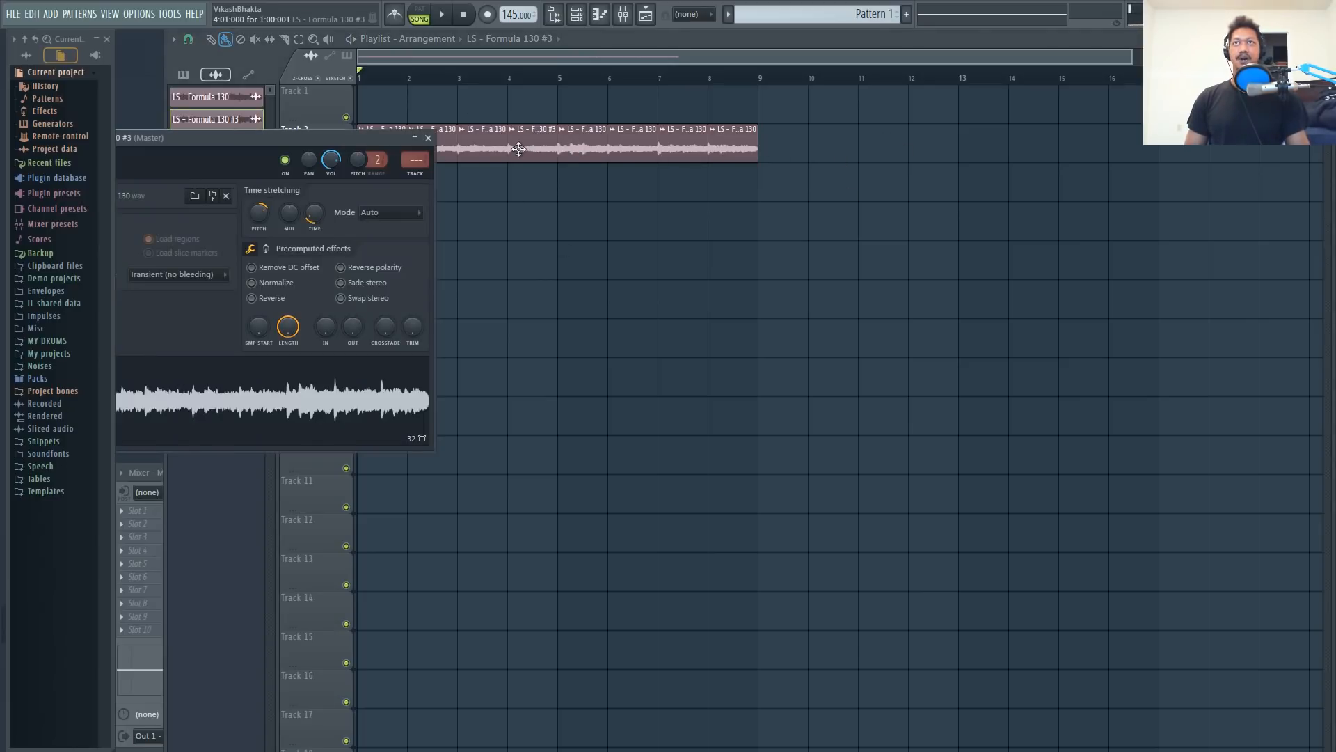
left_click(429, 137)
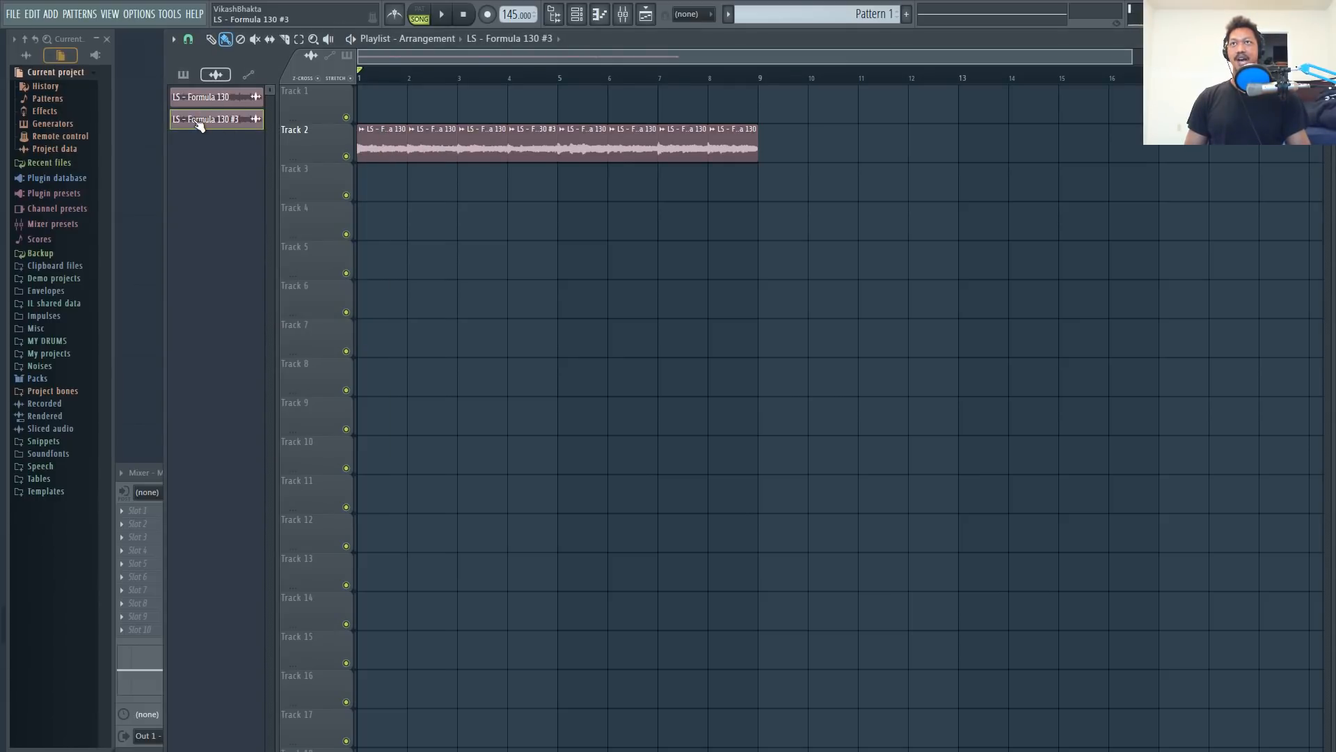
double_click(525, 143)
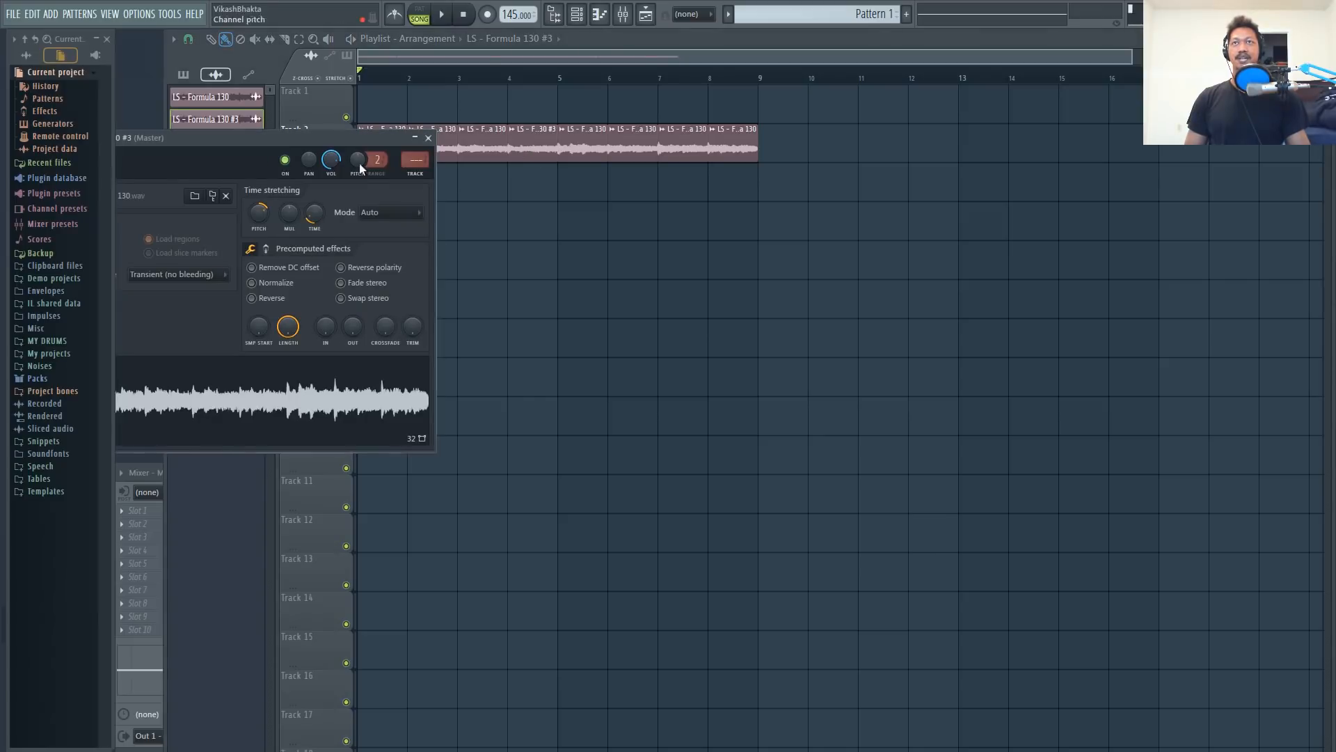
left_click_drag(318, 135, 562, 147)
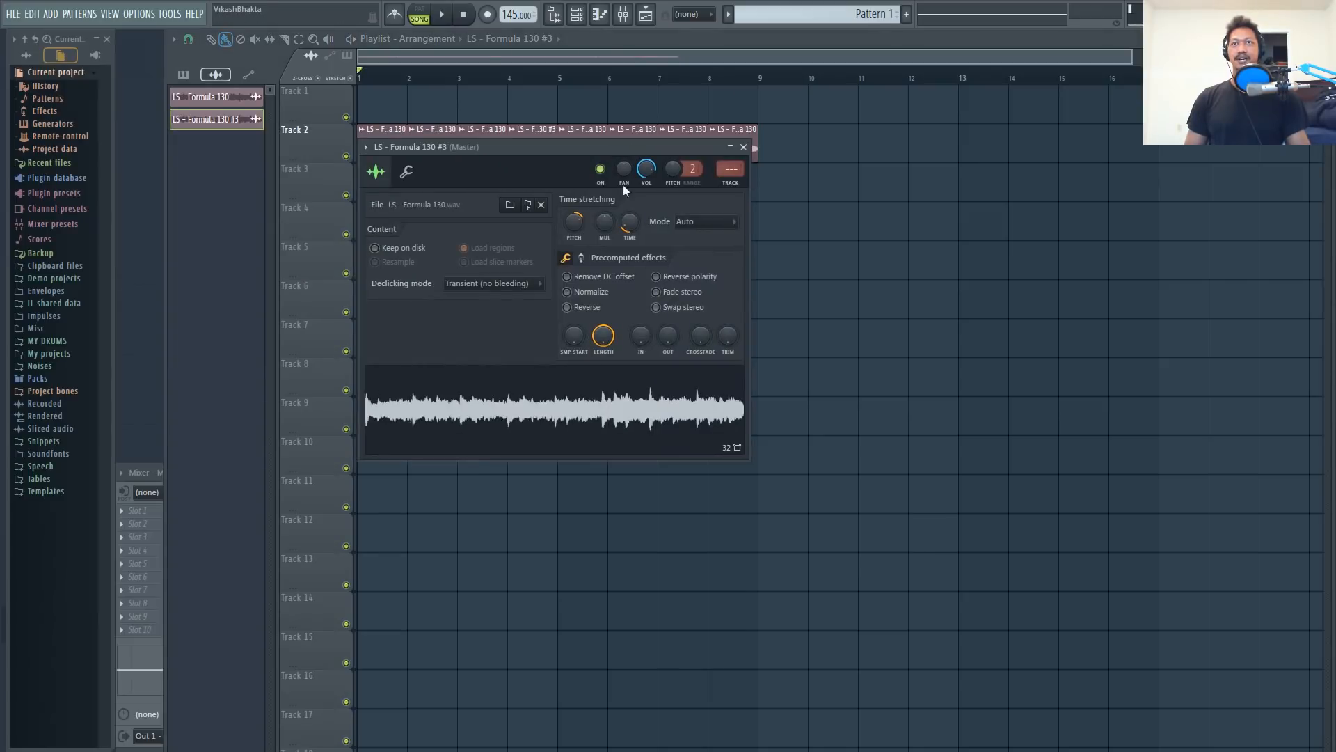
left_click(582, 311)
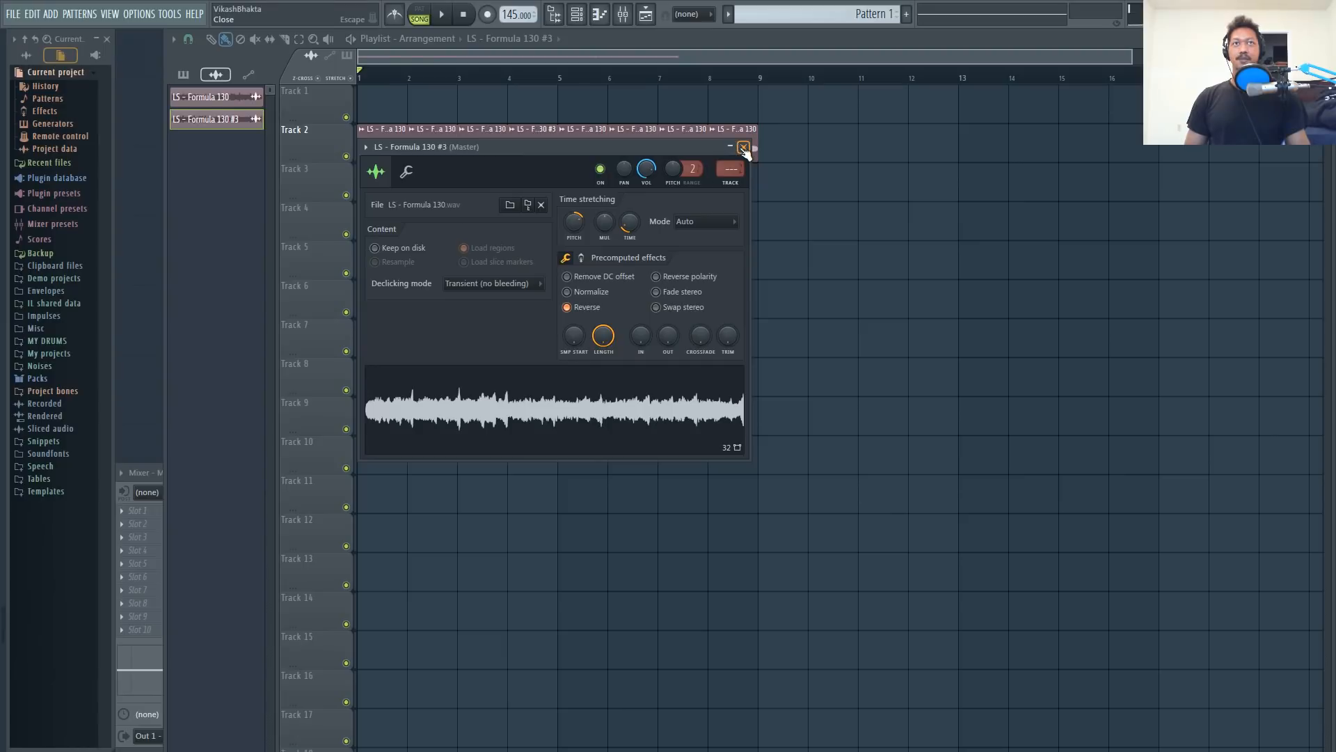
left_click(743, 147)
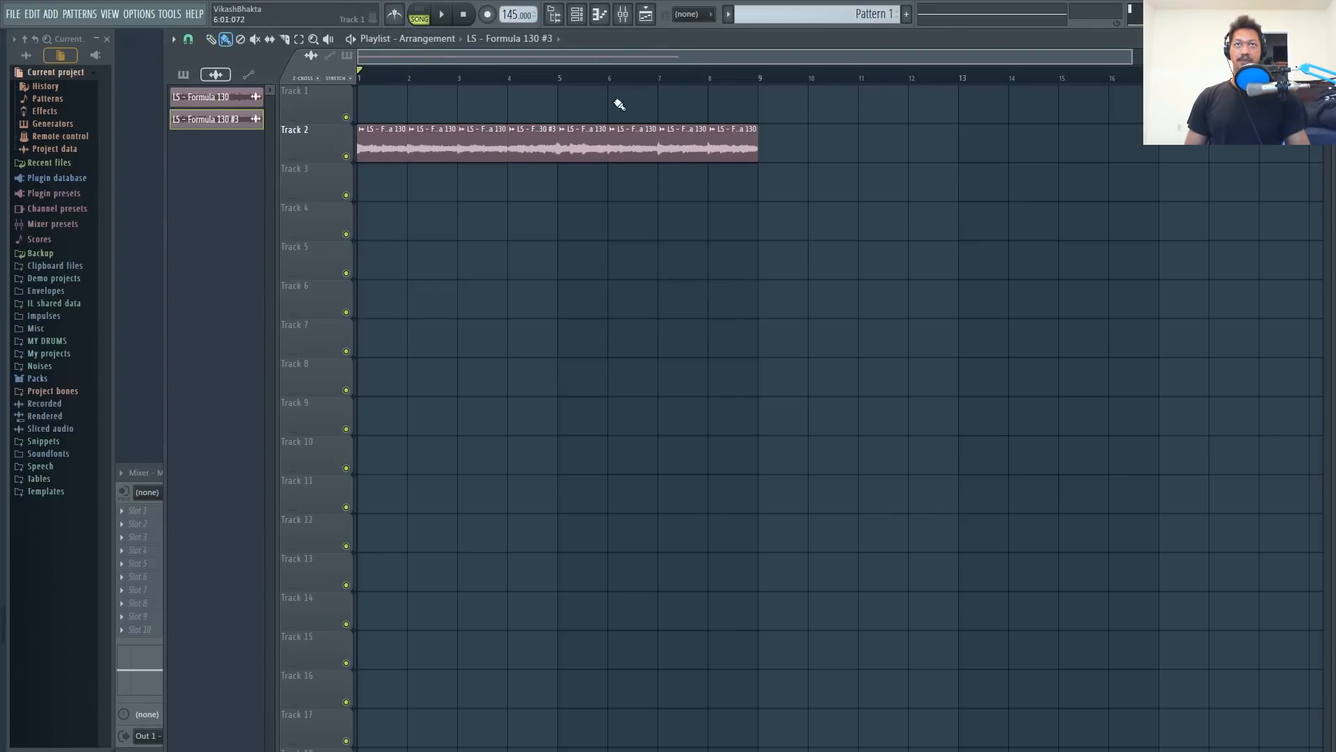
key("space")
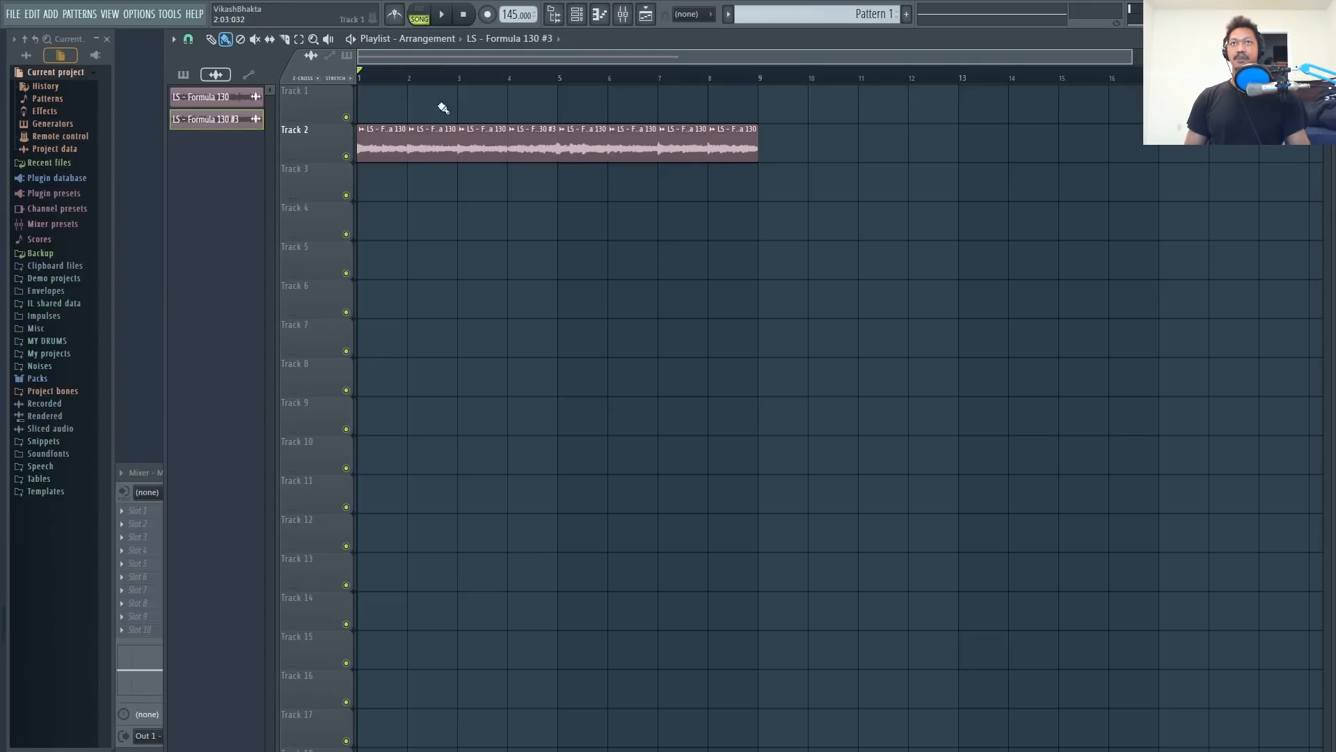
Chop the bar 2 slice on Track 2 with the complex Stutter 2 pattern and audition it.
right_click(413, 136)
mouse_move(442, 293)
mouse_move(567, 428)
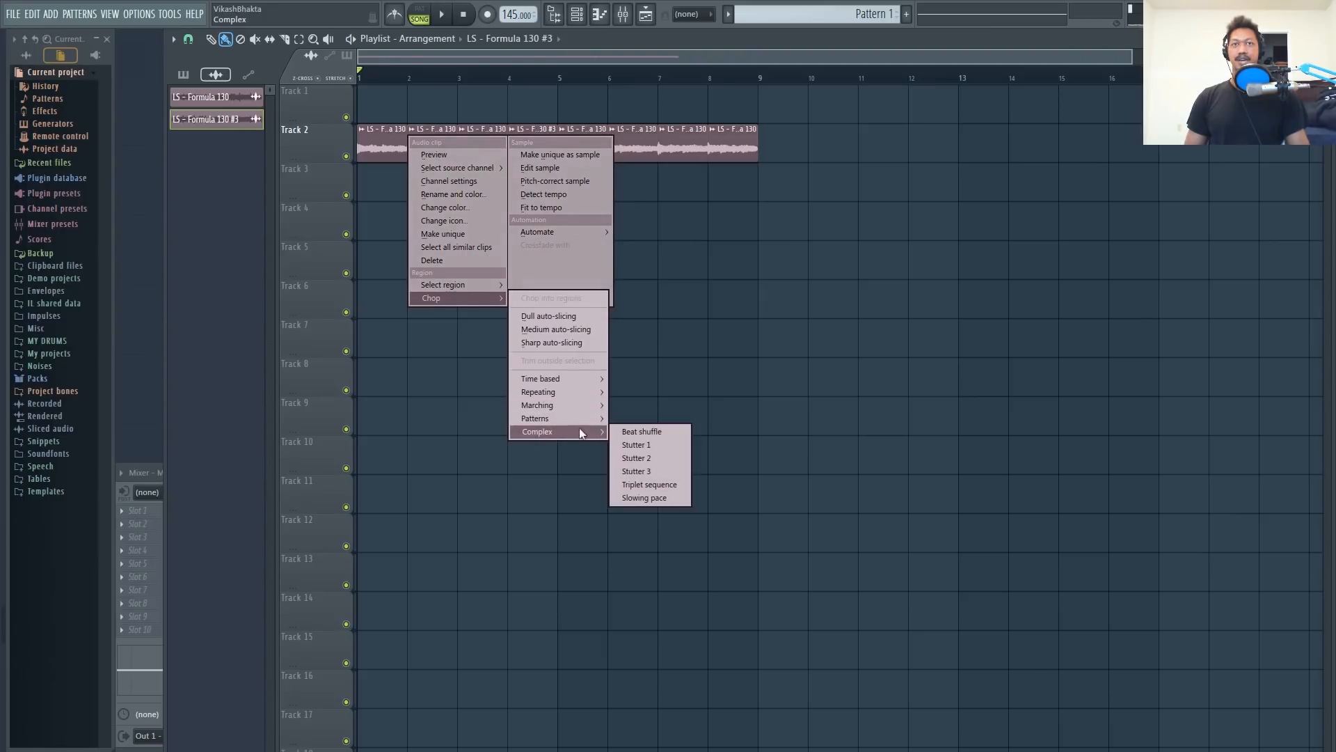
left_click(648, 458)
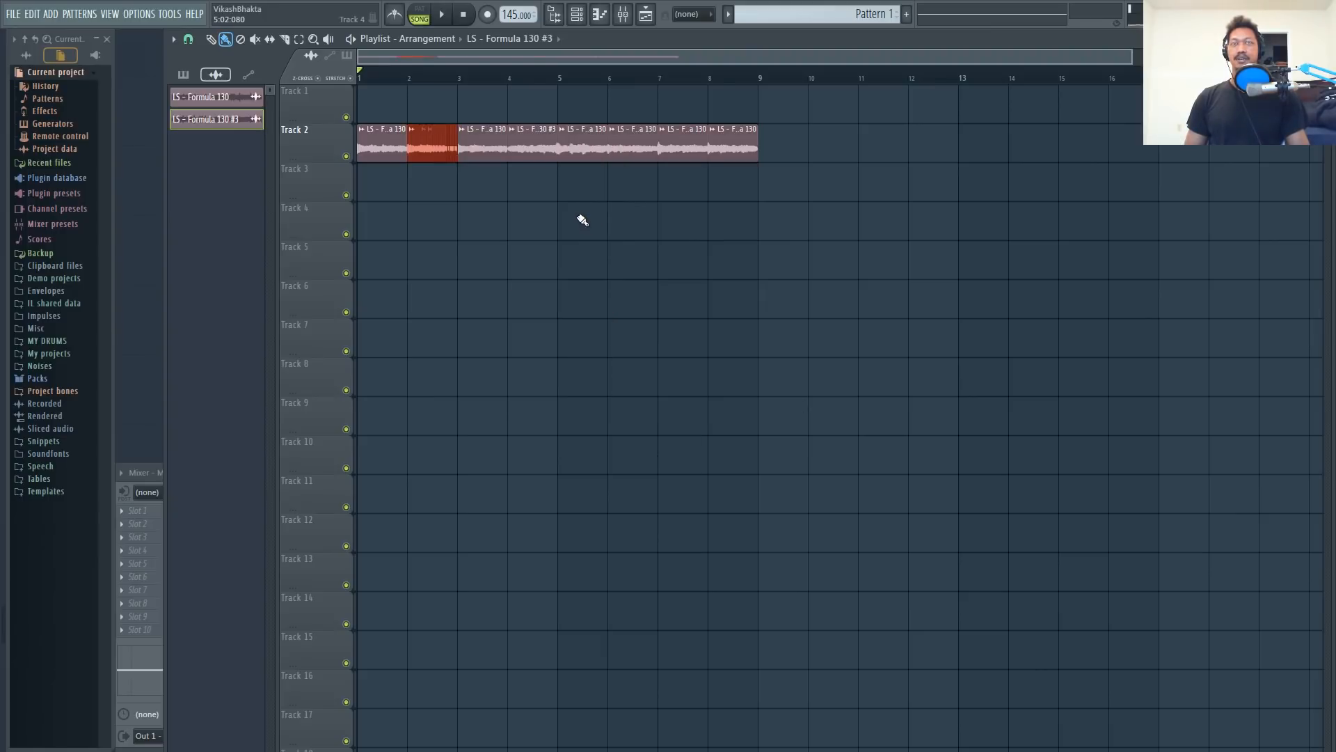
key("space")
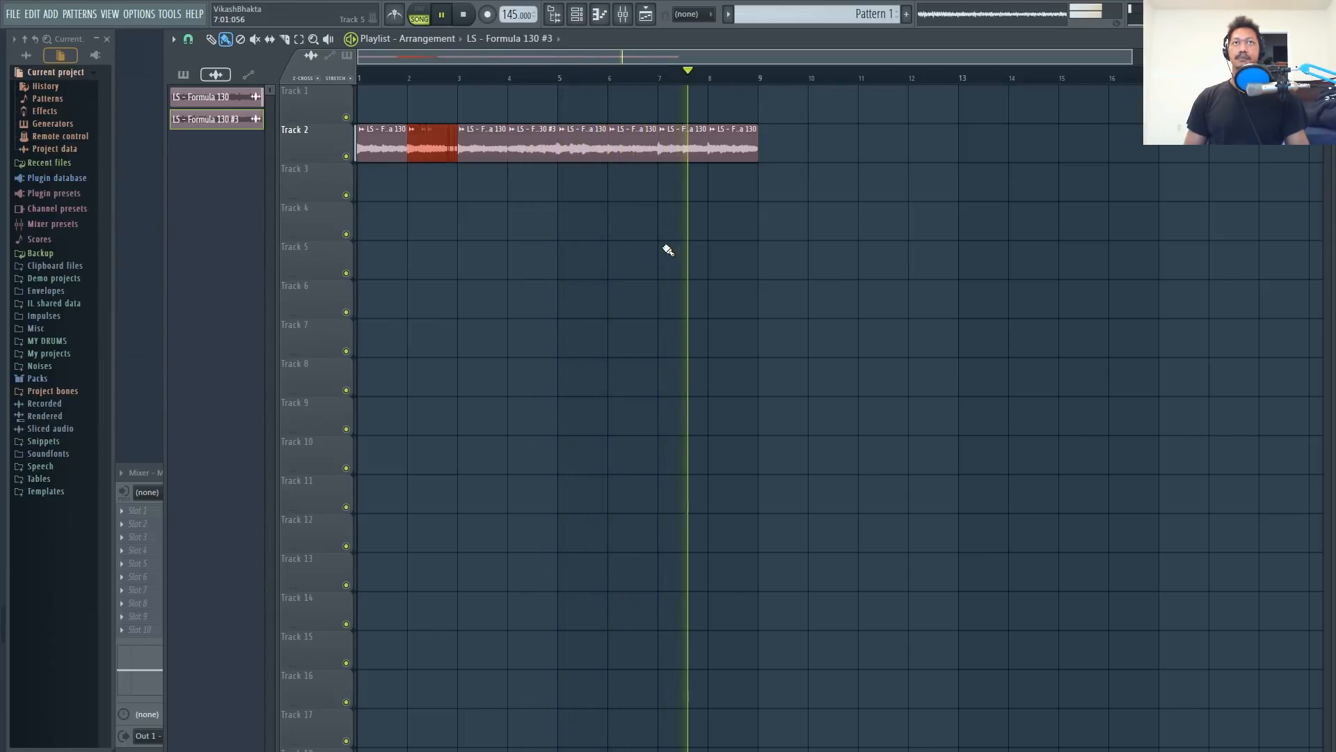
key("space")
Chop the bar 7 slice on Track 2 with the complex Stutter 2 pattern and audition the loop.
right_click(663, 131)
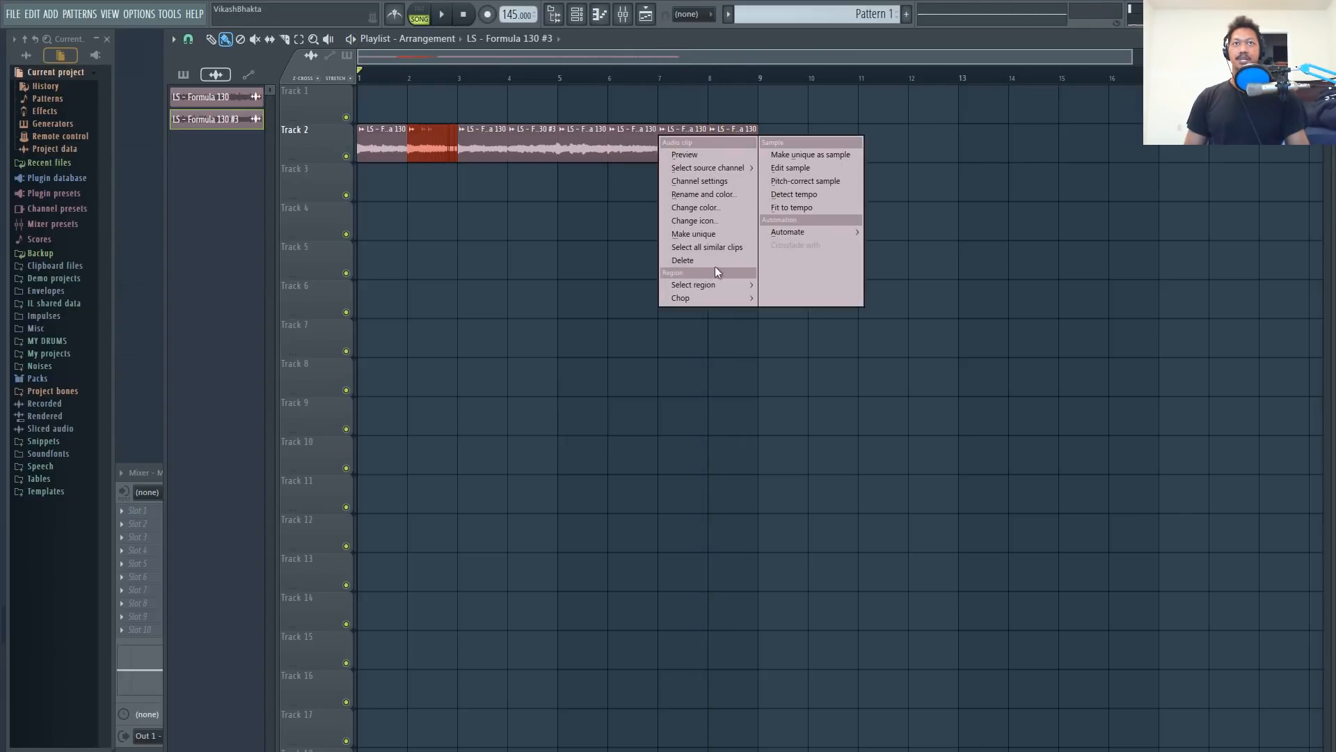
mouse_move(715, 298)
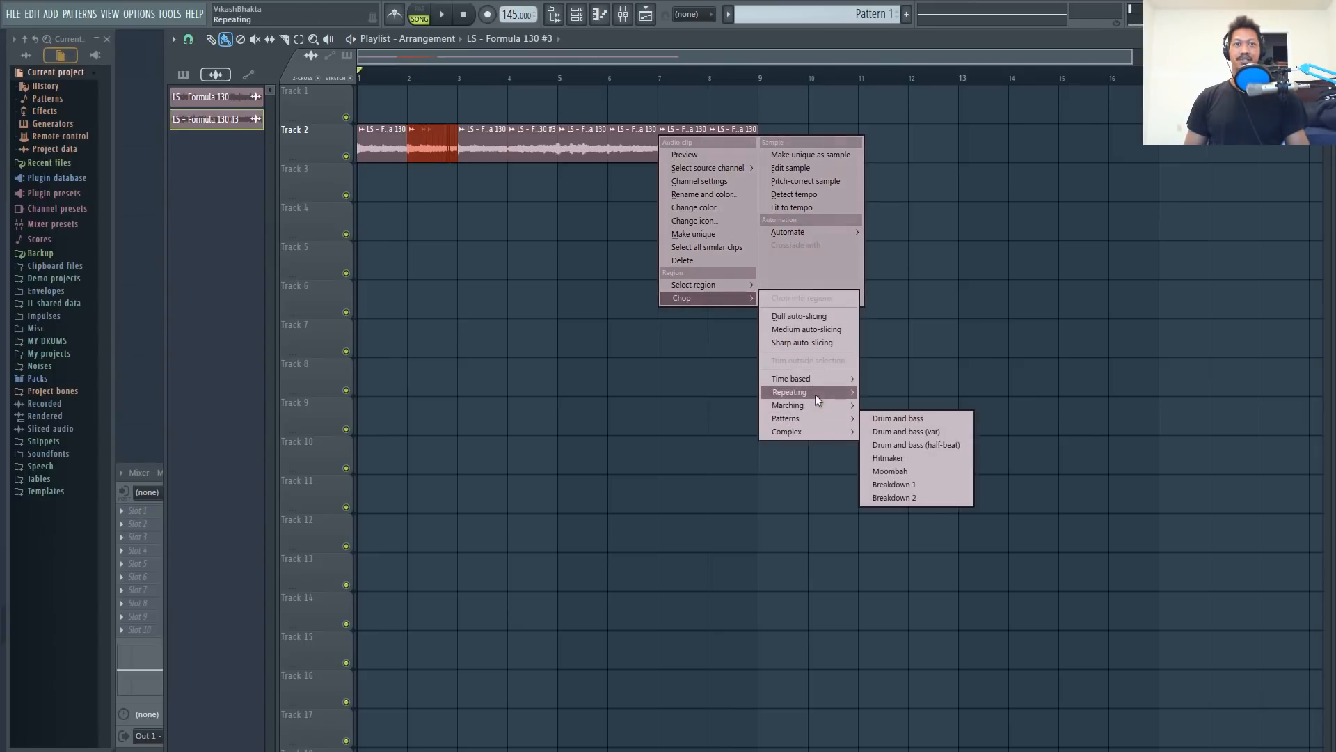
mouse_move(815, 434)
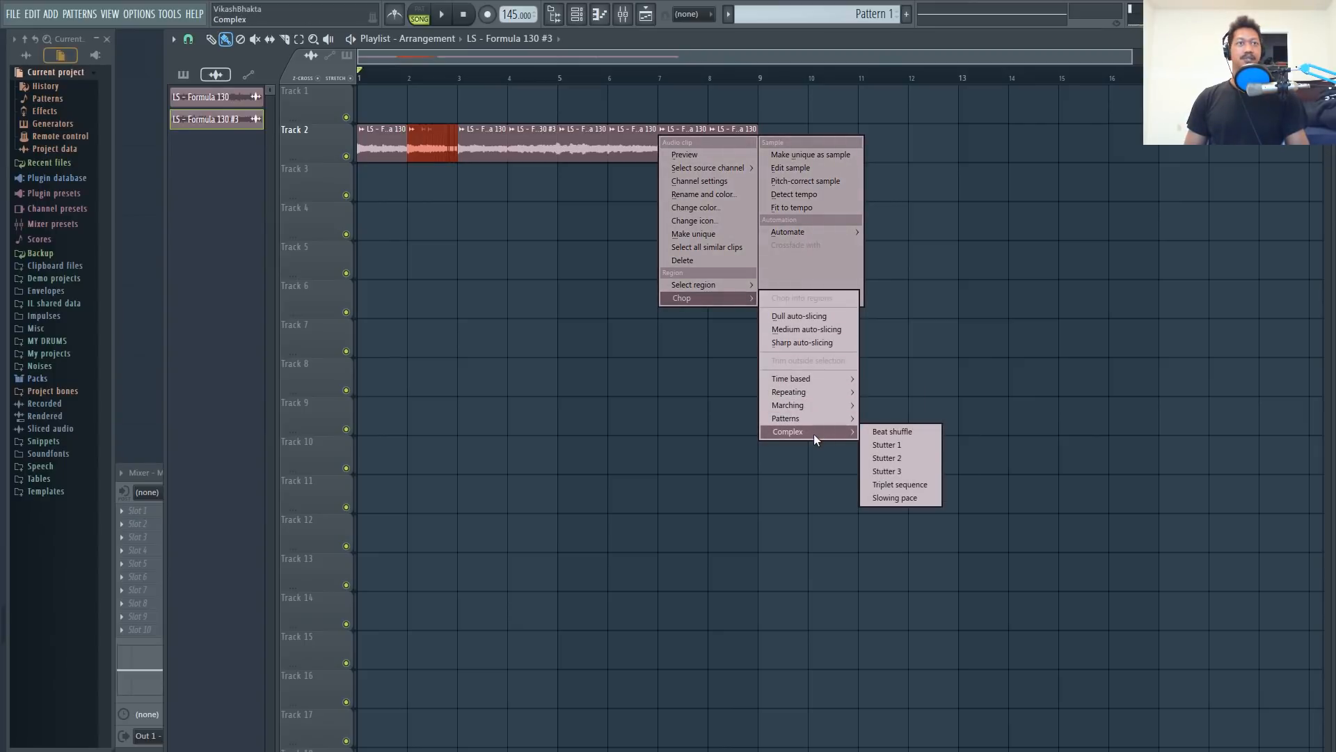
left_click(895, 458)
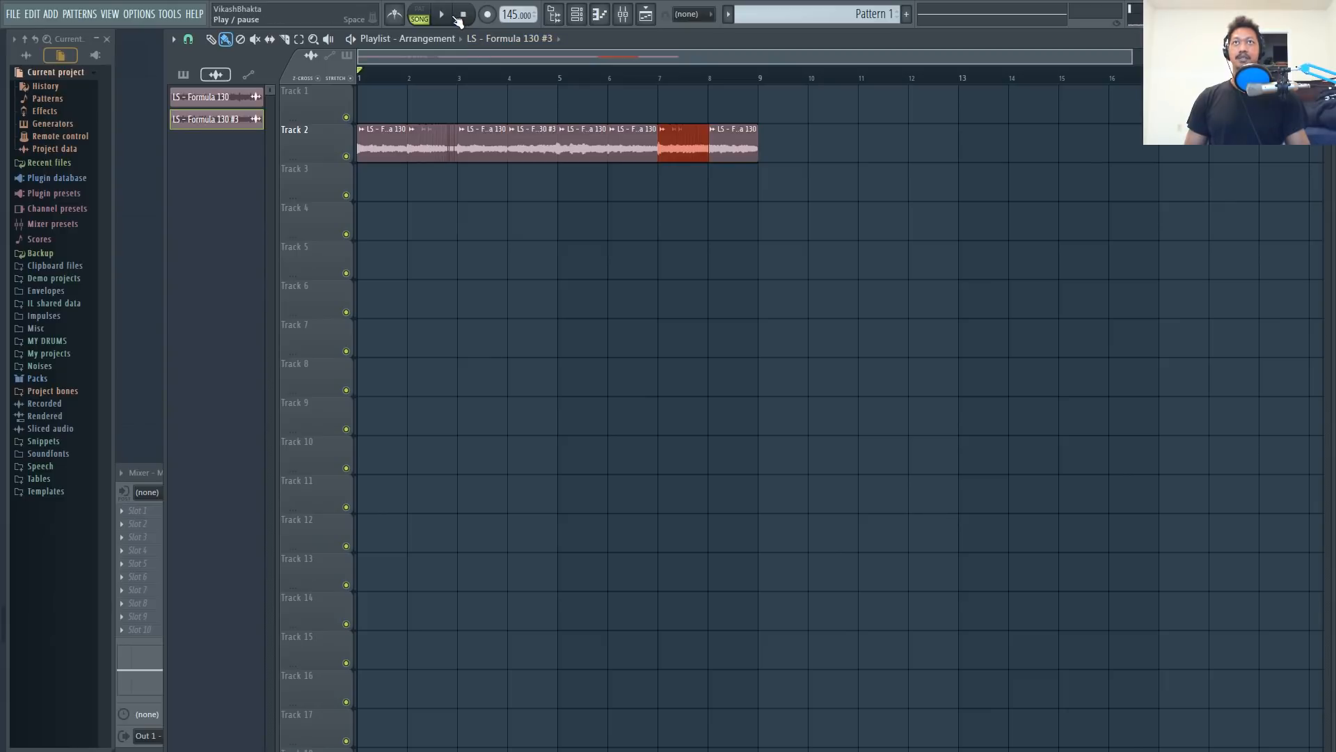
left_click(442, 17)
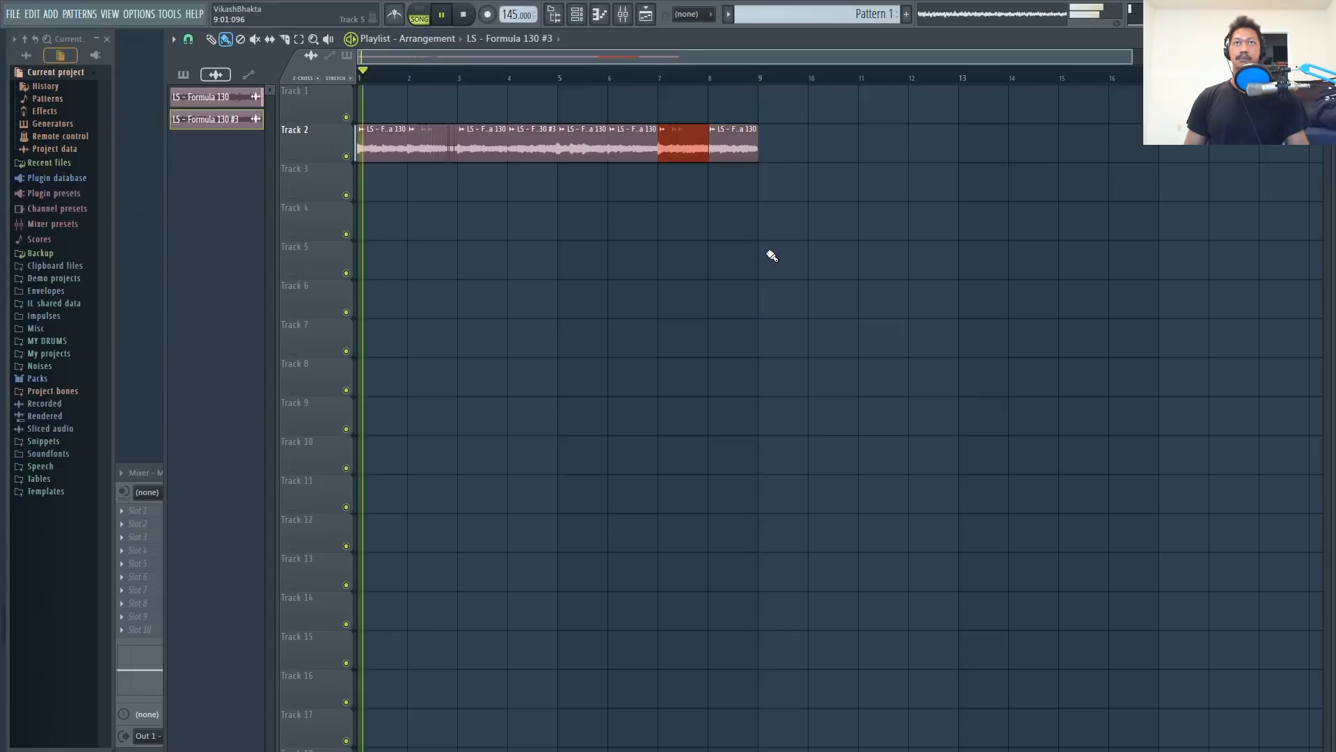
key("space")
Move all the slices to Track 1 and consolidate them into one 24-bit stereo WAV clip.
left_click_drag(859, 137, 390, 106)
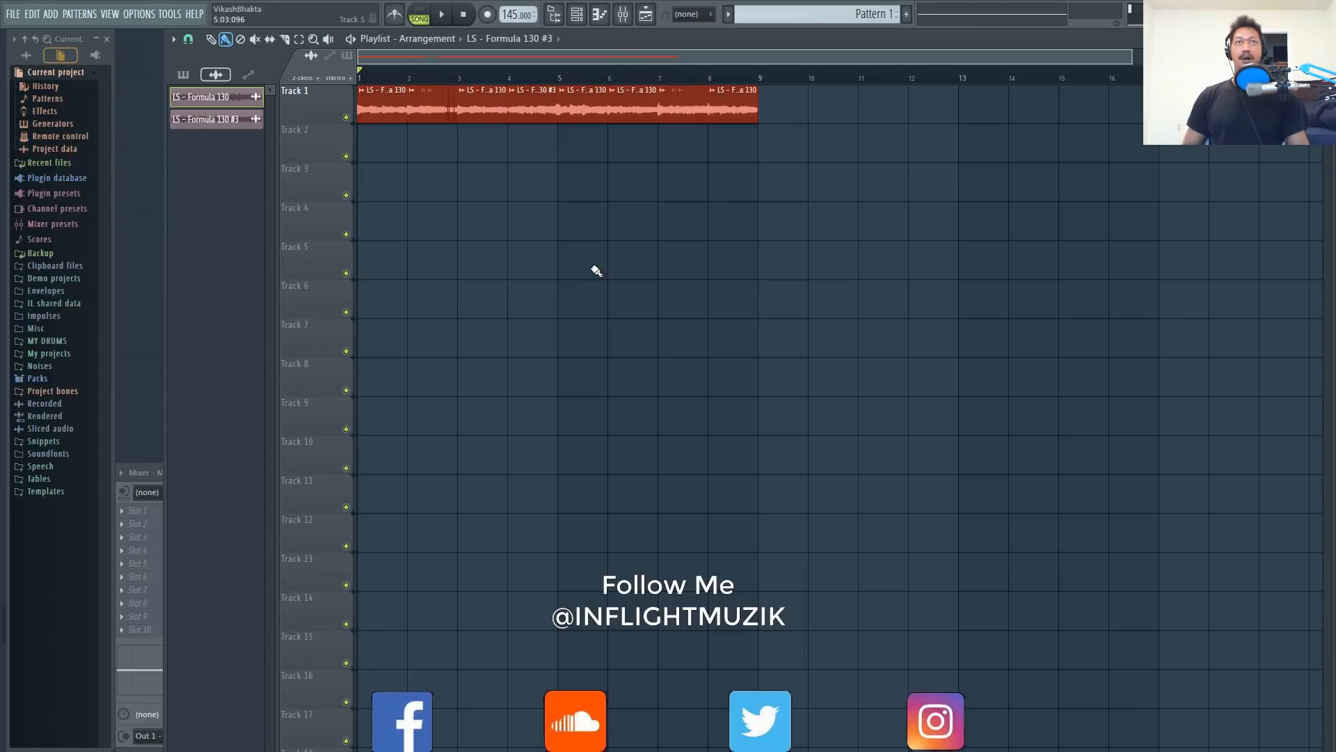
key("ctrl+alt+c")
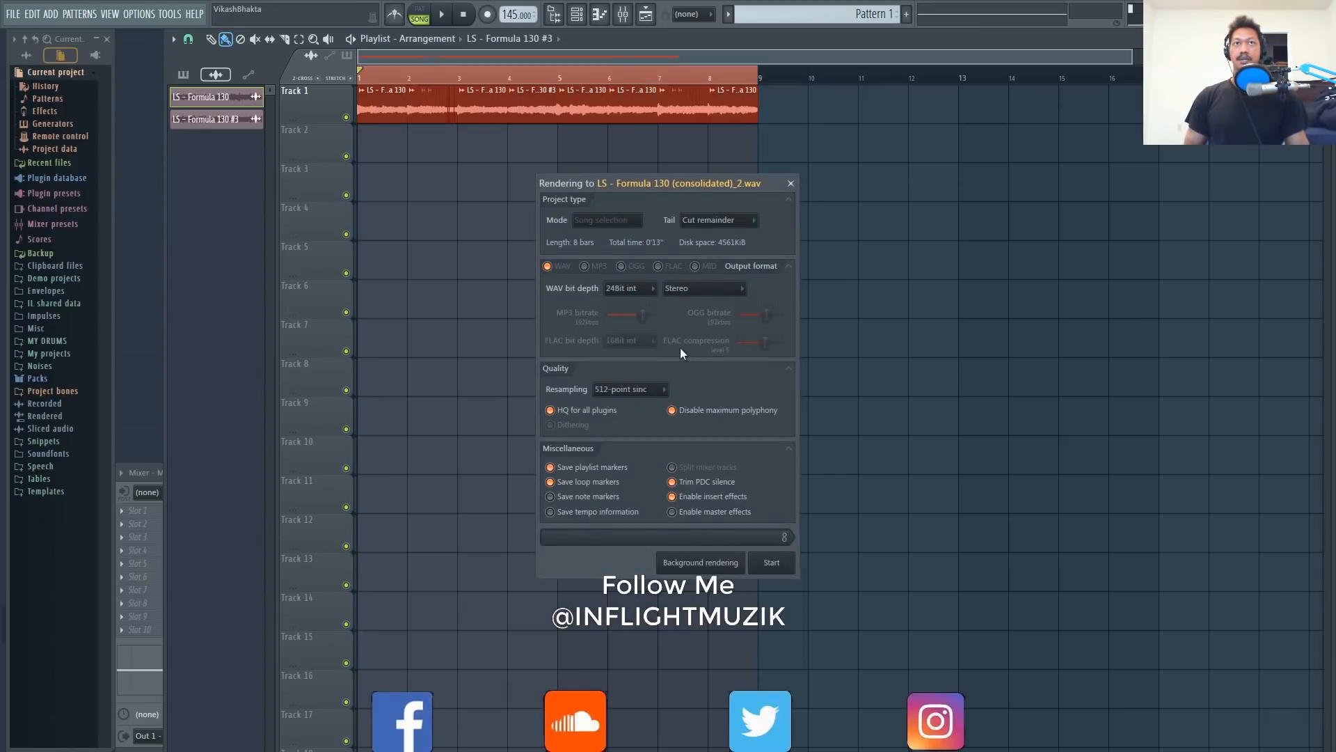
left_click(778, 565)
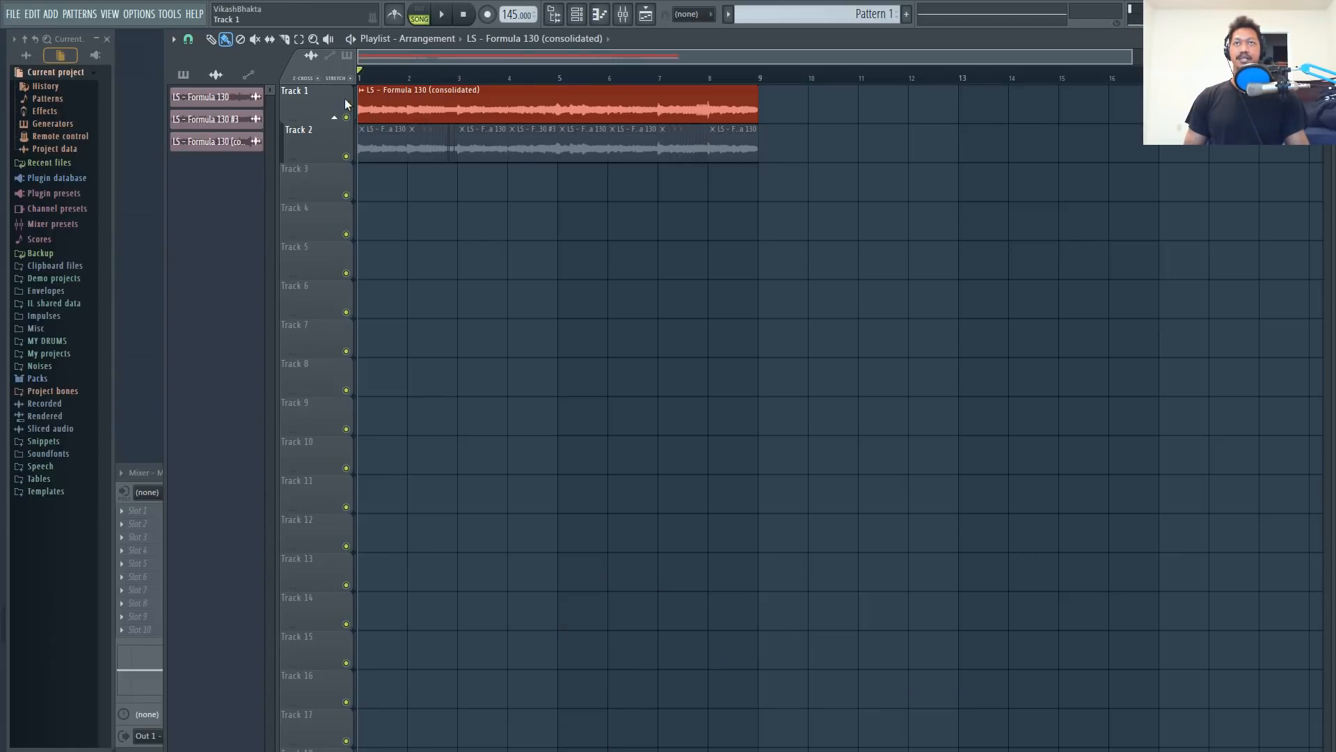
Audition the consolidated clip and collapse the Track 1 group to hide the original slices on Track 2.
left_click(443, 15)
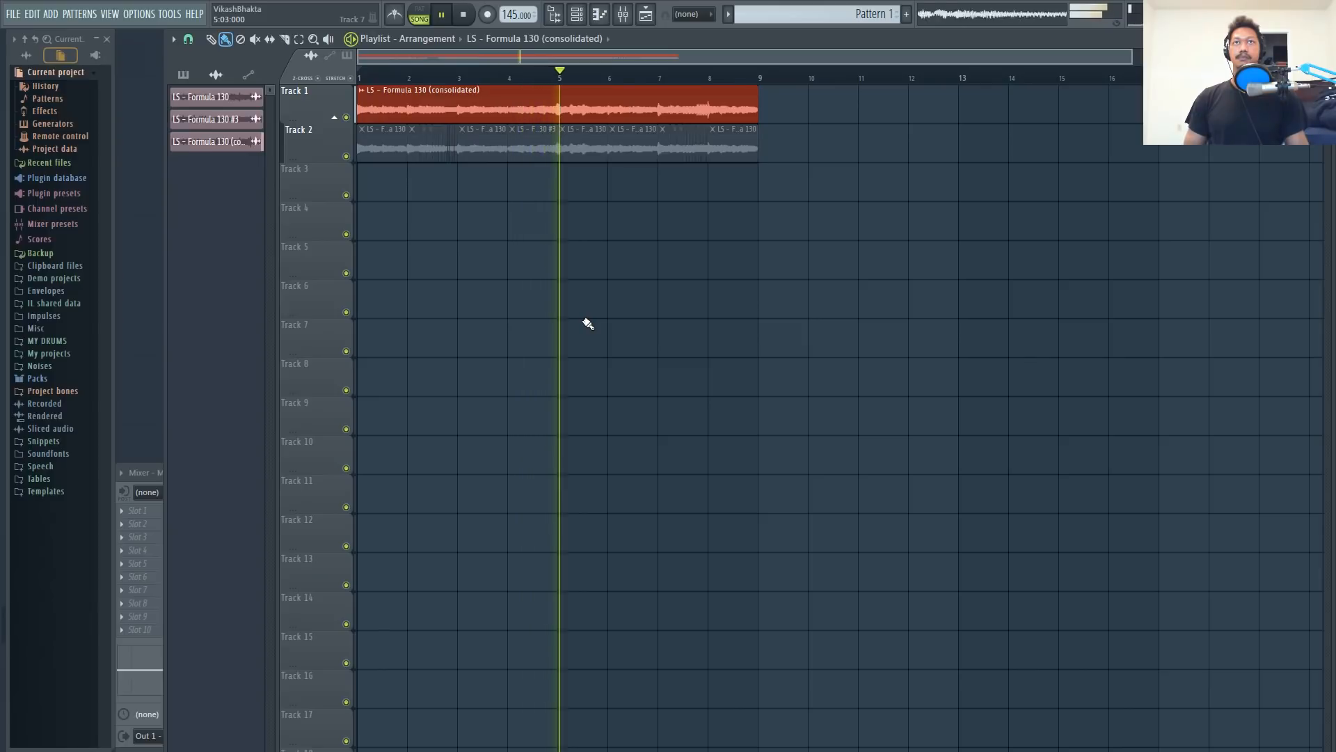
key("space")
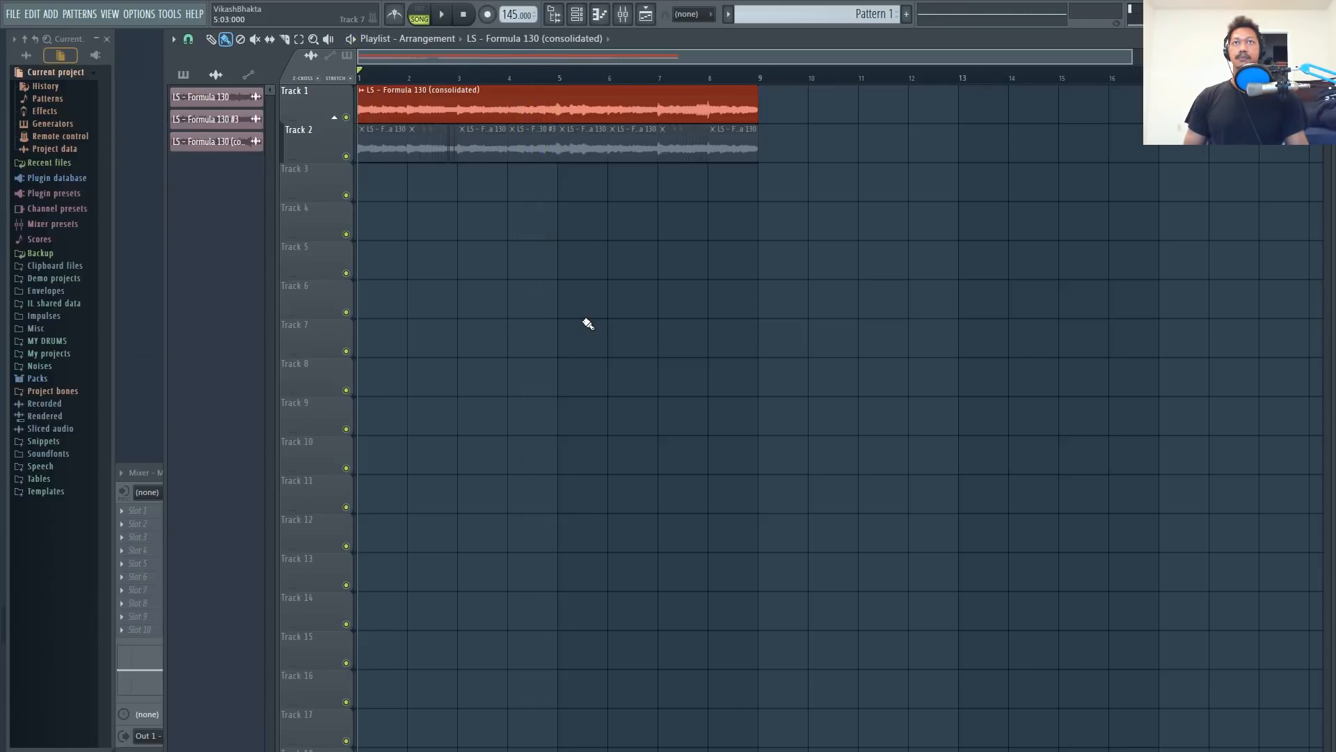
left_click(335, 119)
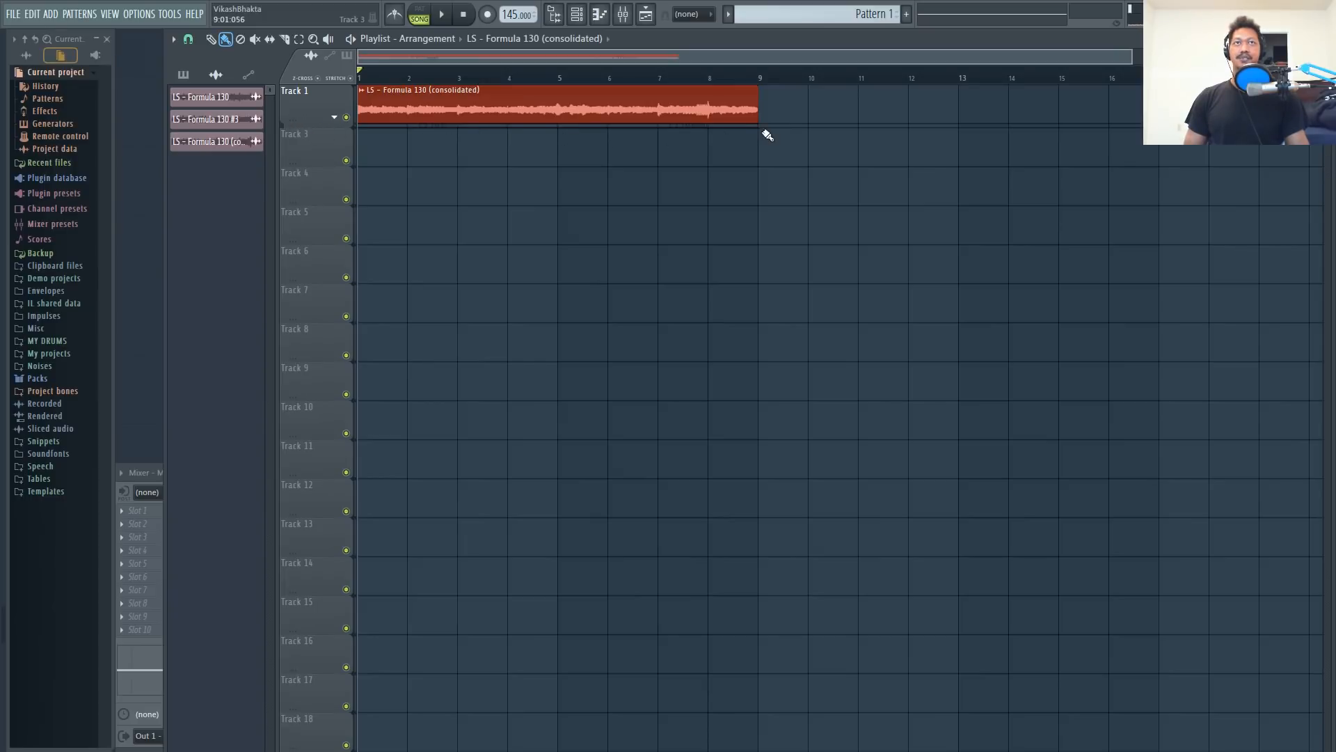
left_click(335, 120)
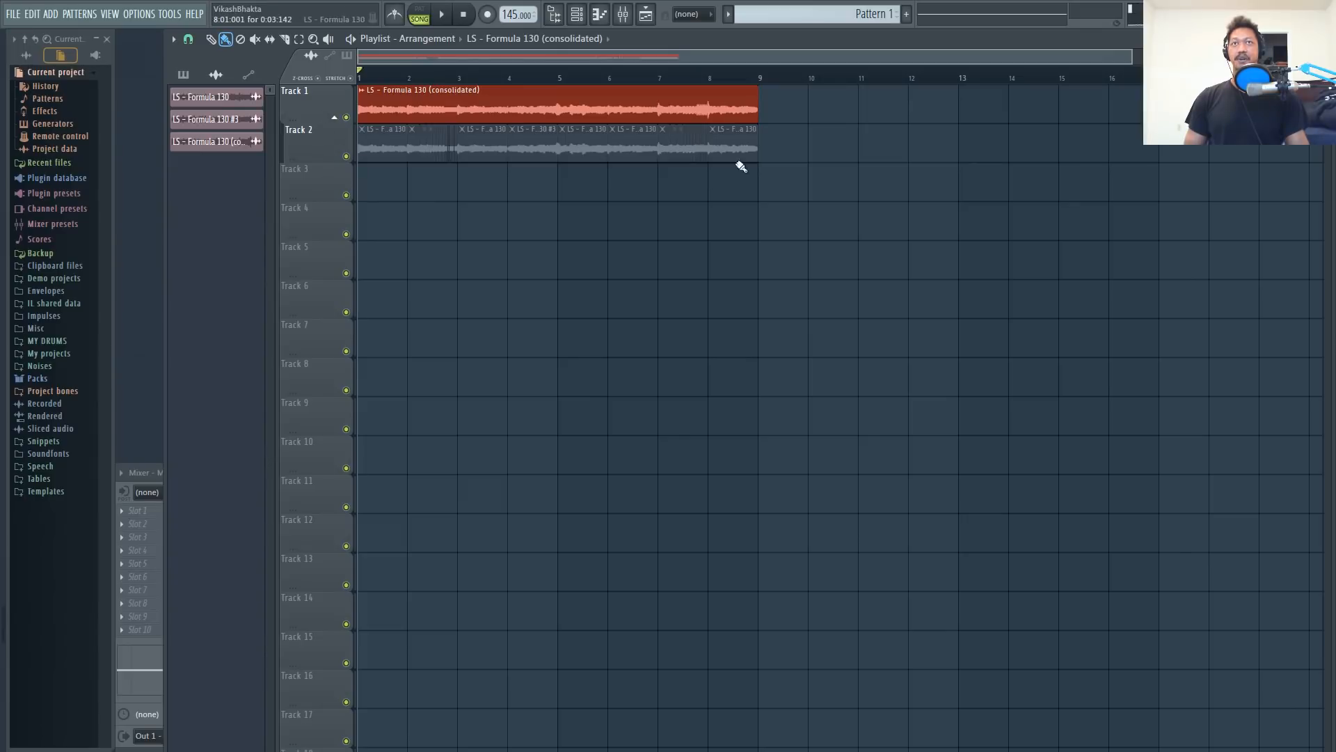
left_click(335, 119)
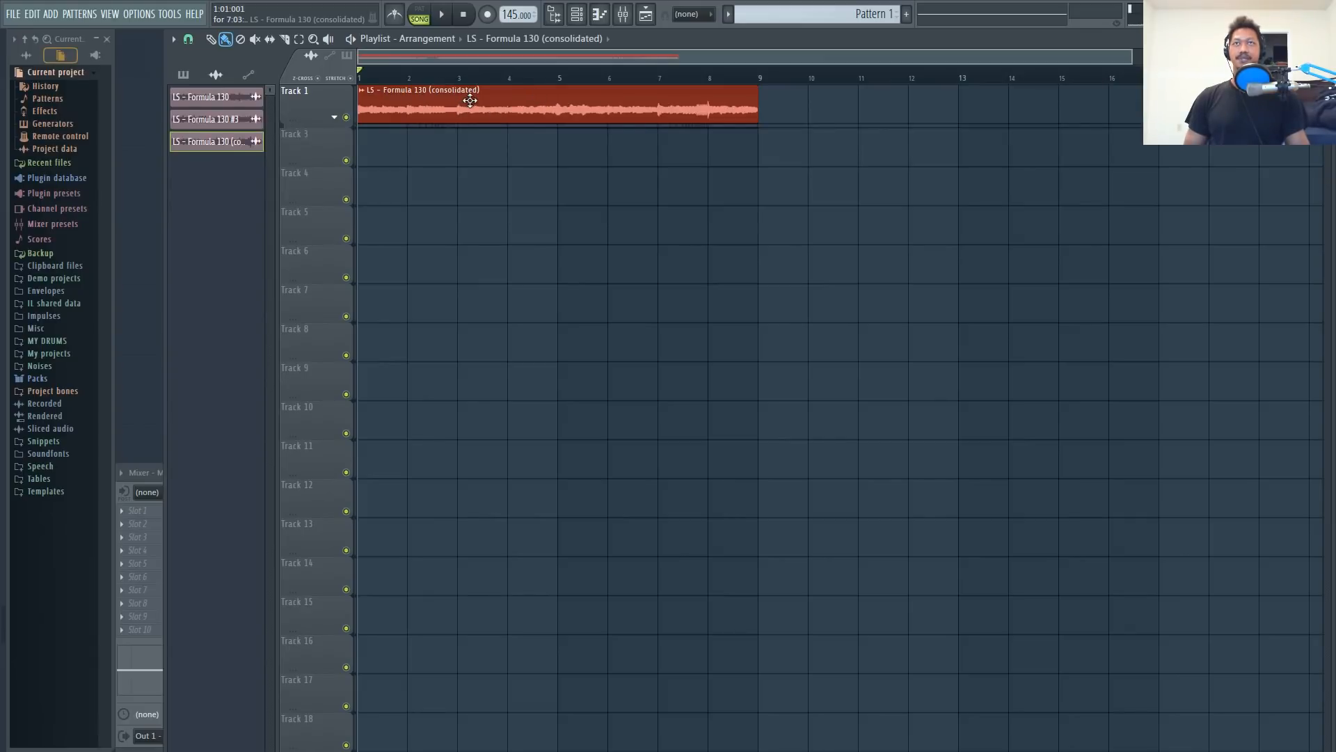
Load the consolidated LS - Formula 130 sample into the existing Fruity Slicer channel and review its slices in the piano roll.
left_click(578, 15)
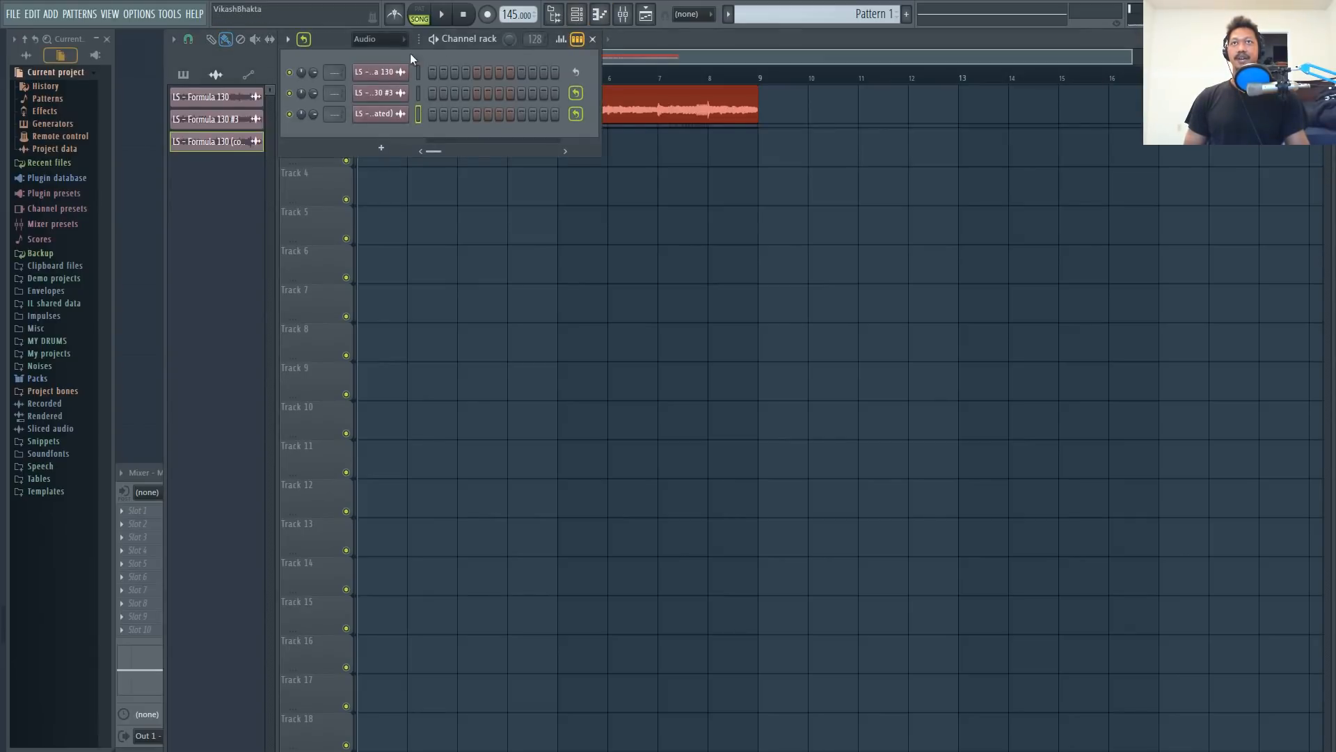
left_click(384, 40)
left_click(369, 54)
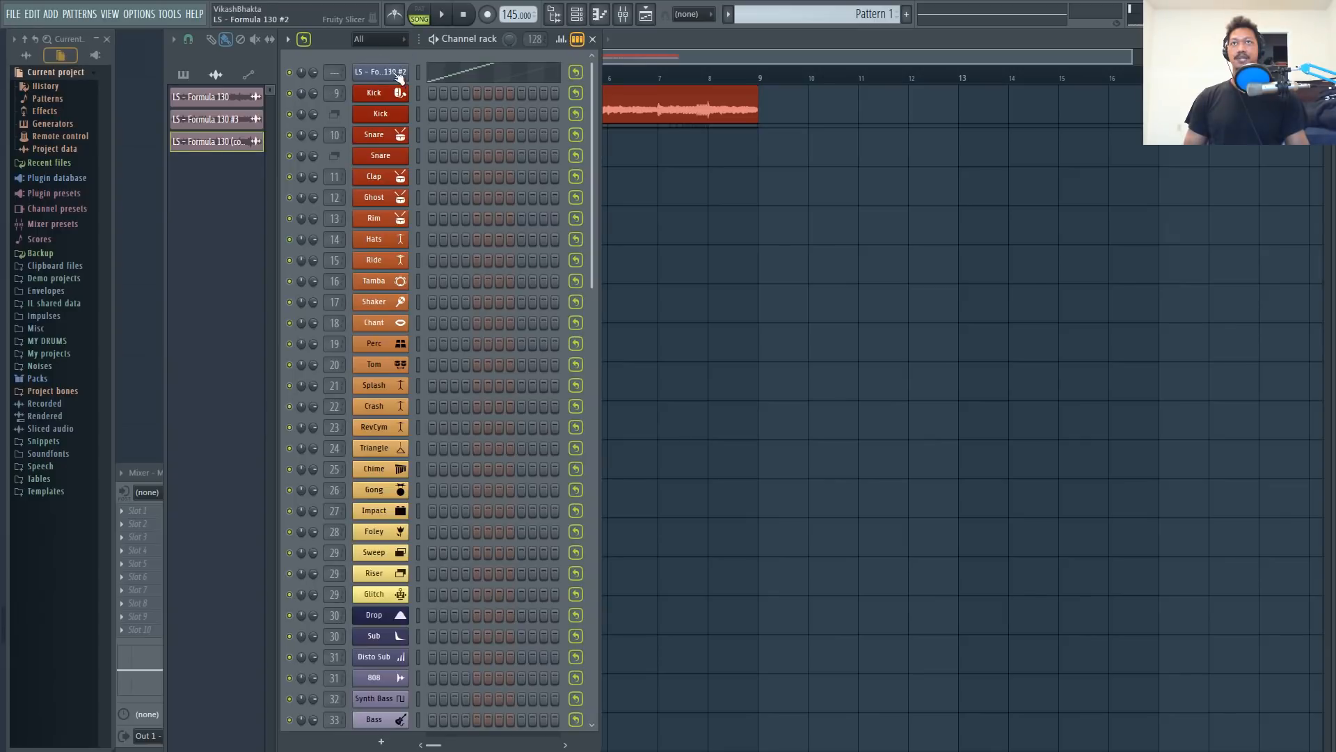
left_click(458, 87)
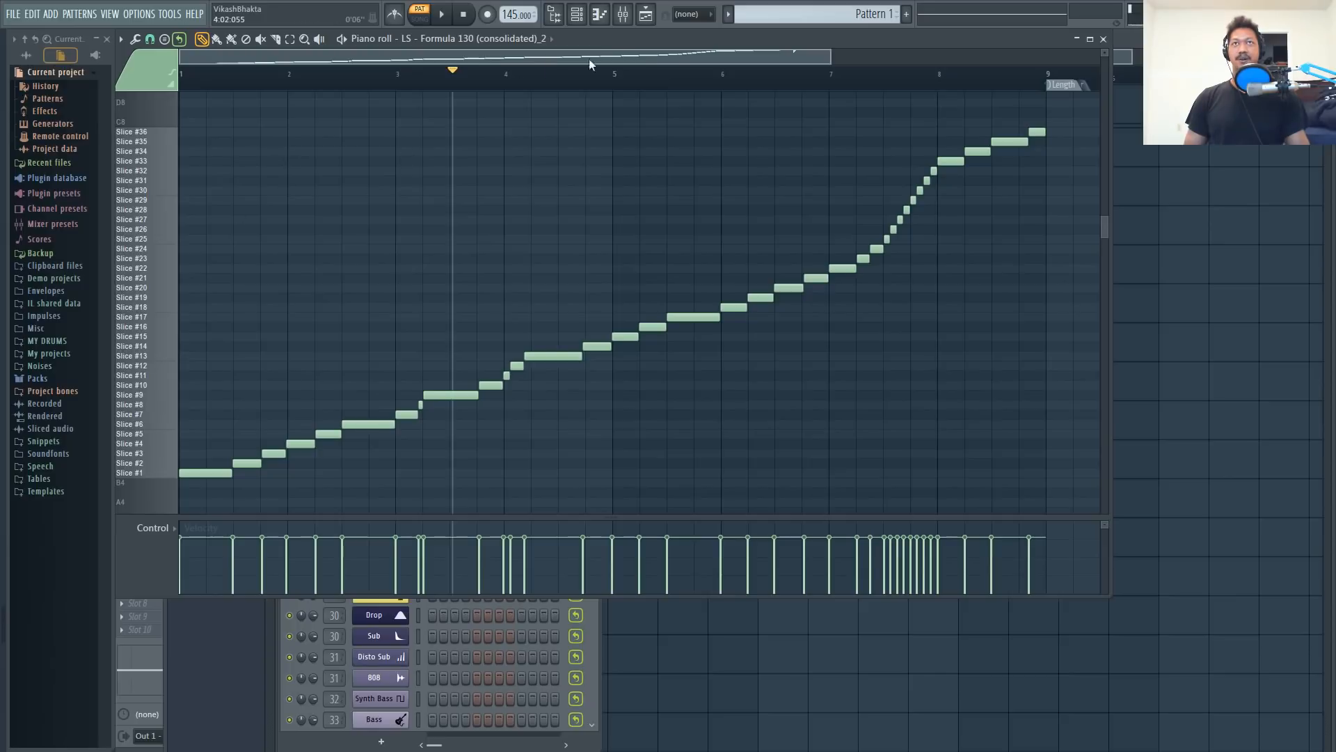
left_click(1104, 39)
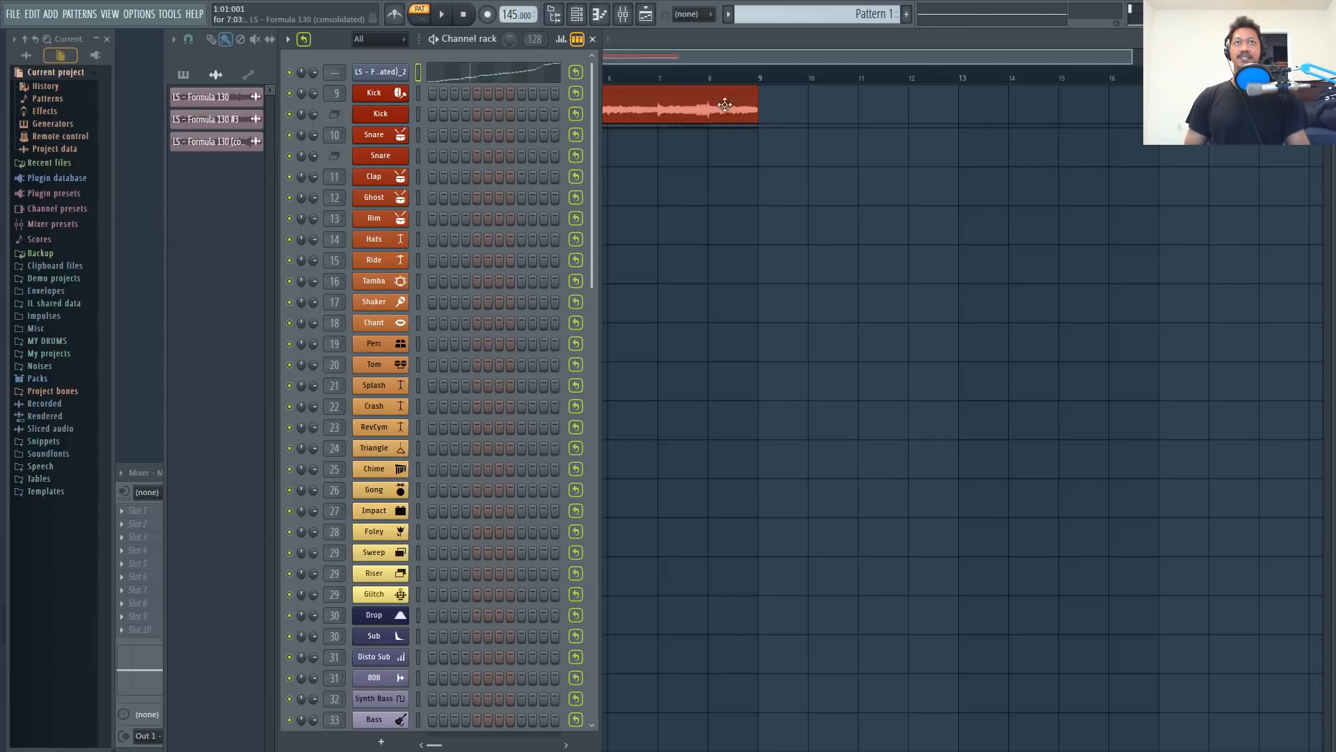
Reslice the consolidated sample in Fruity Slicer using the Beat slicing option.
left_click(384, 77)
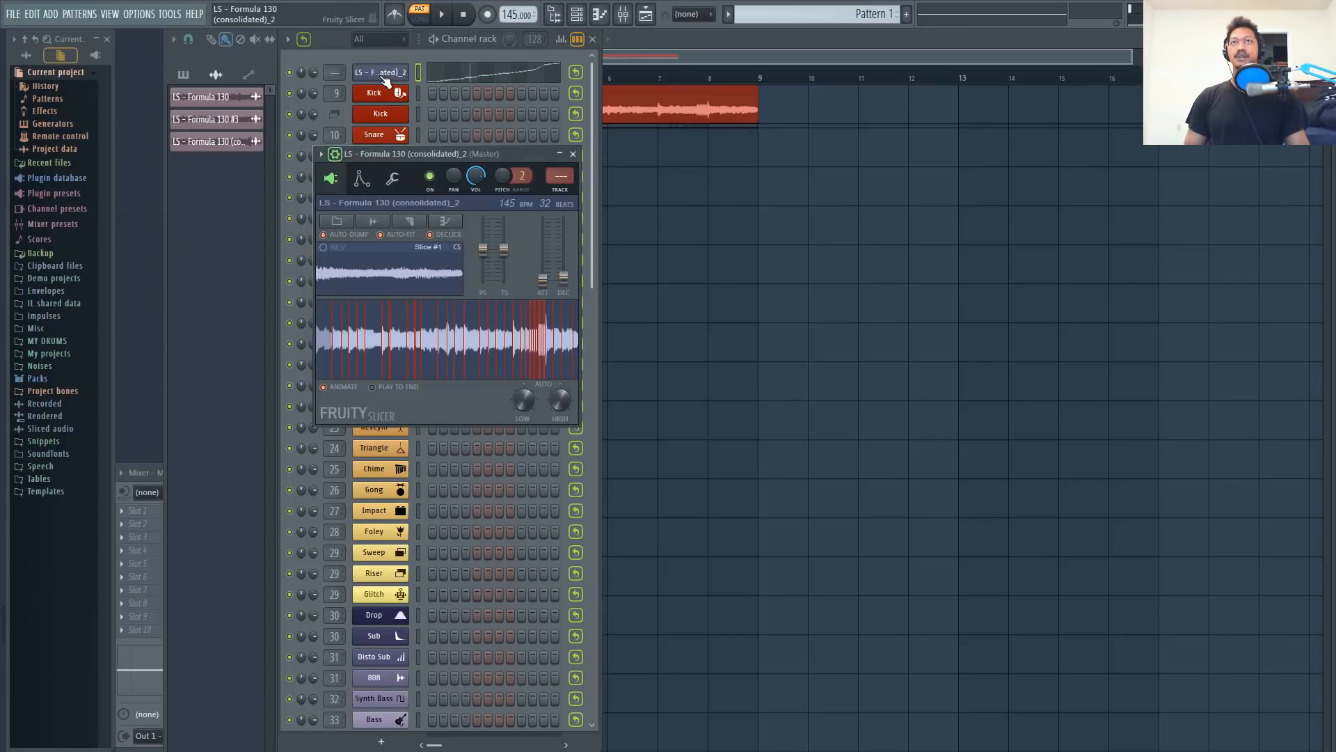
left_click(412, 223)
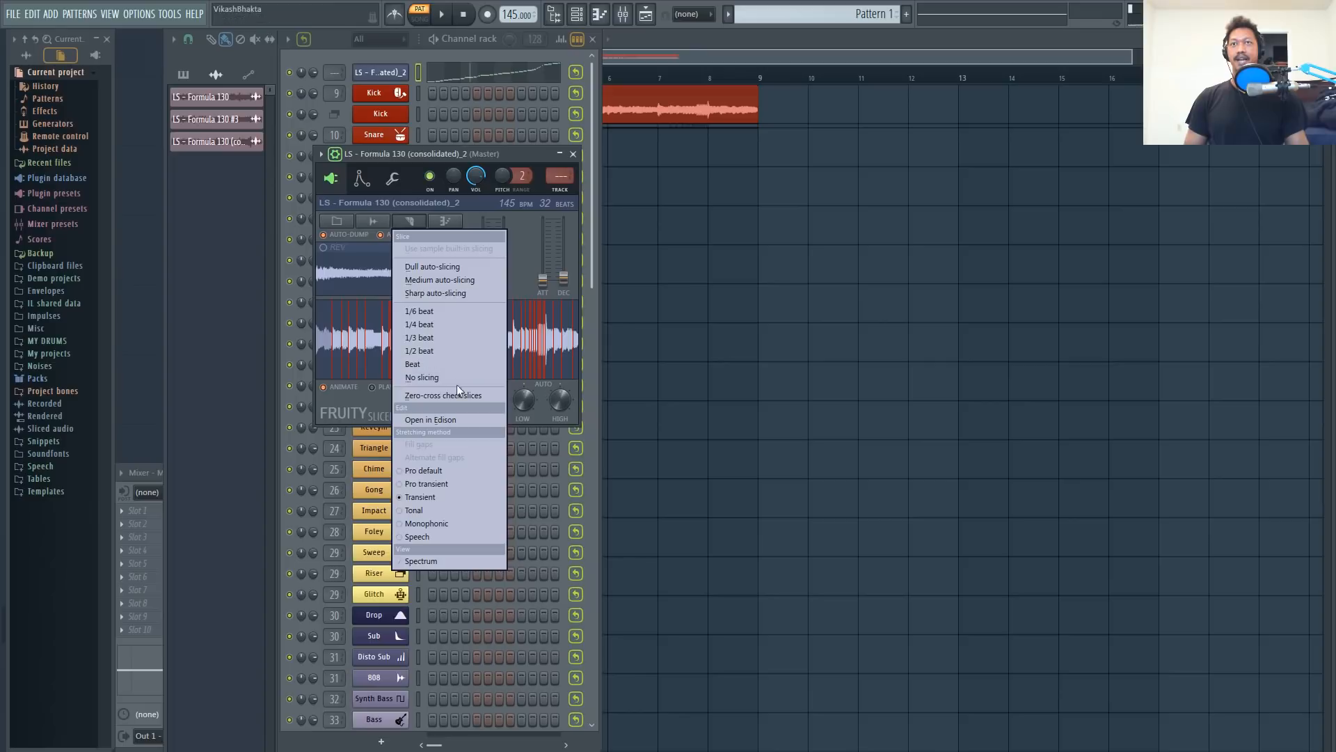
left_click(427, 366)
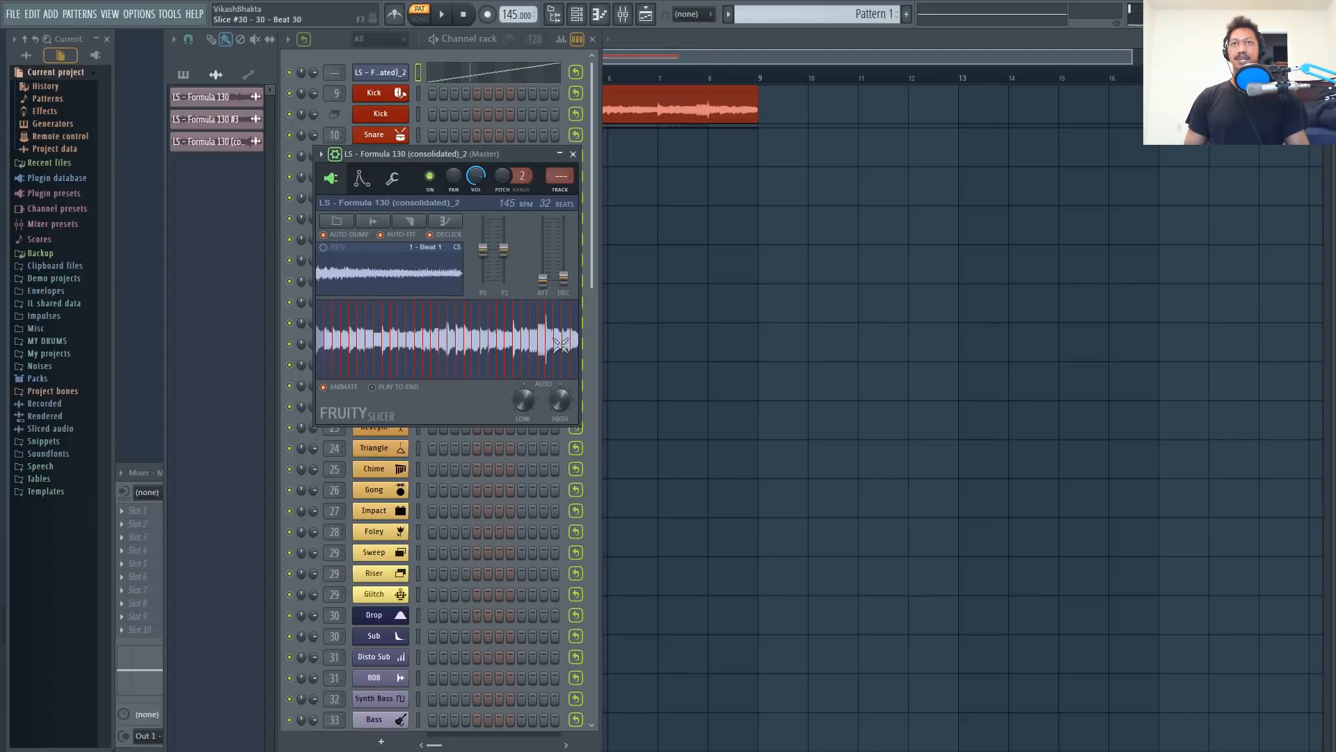
Open the consolidated Fruity Slicer channel's piano roll and audition the beat-sliced sequence.
left_click(573, 154)
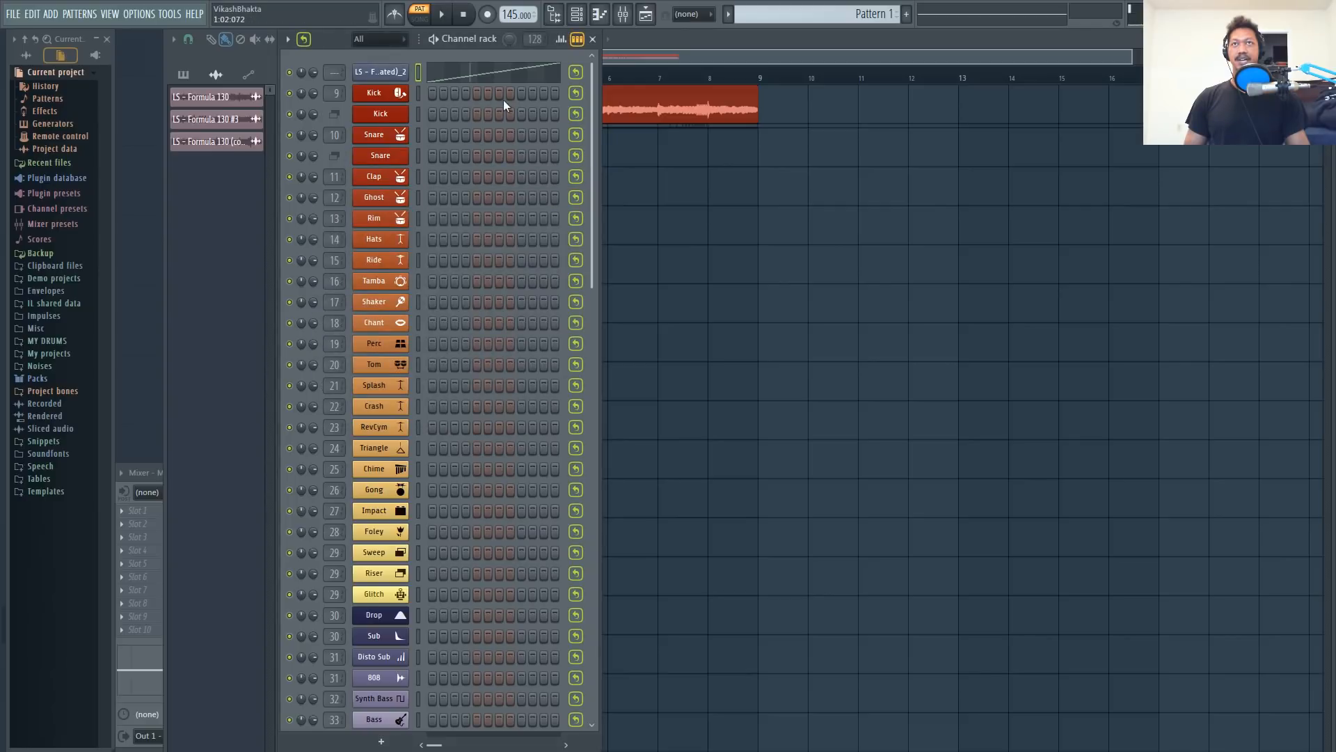
left_click(480, 83)
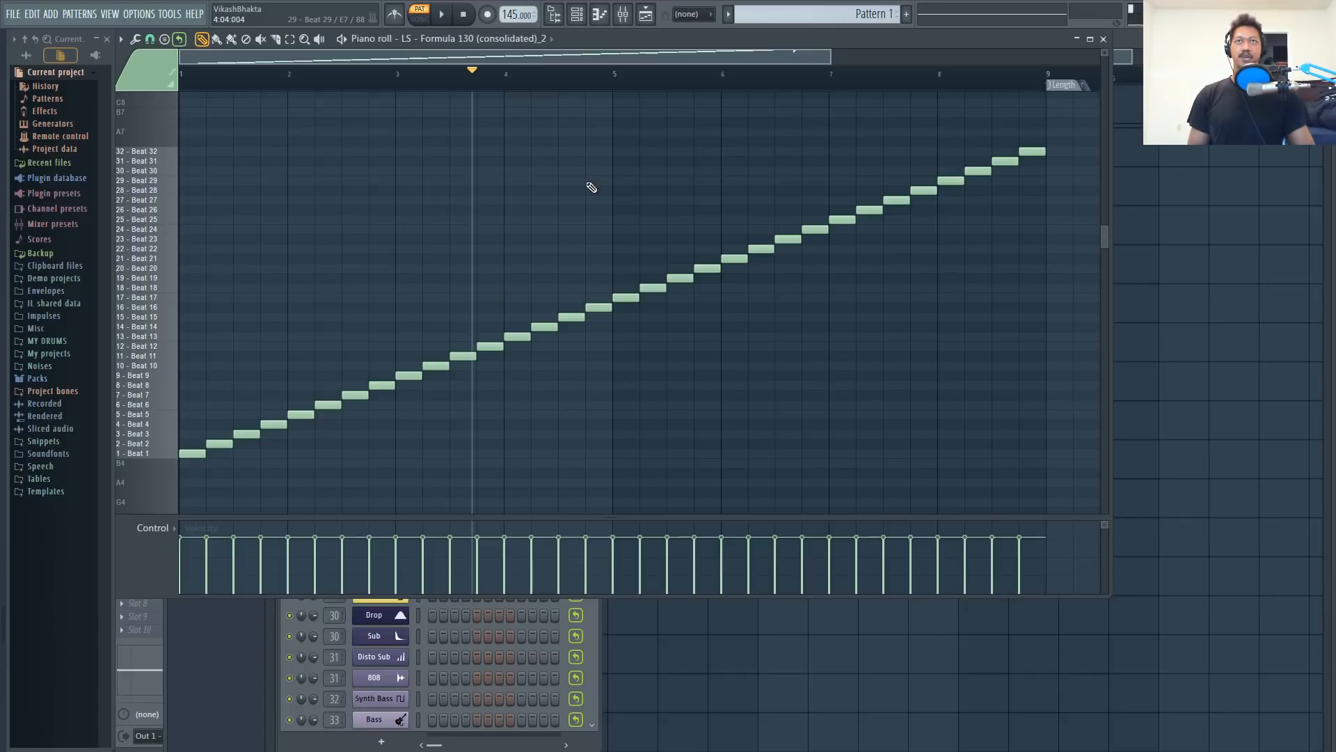
key("space")
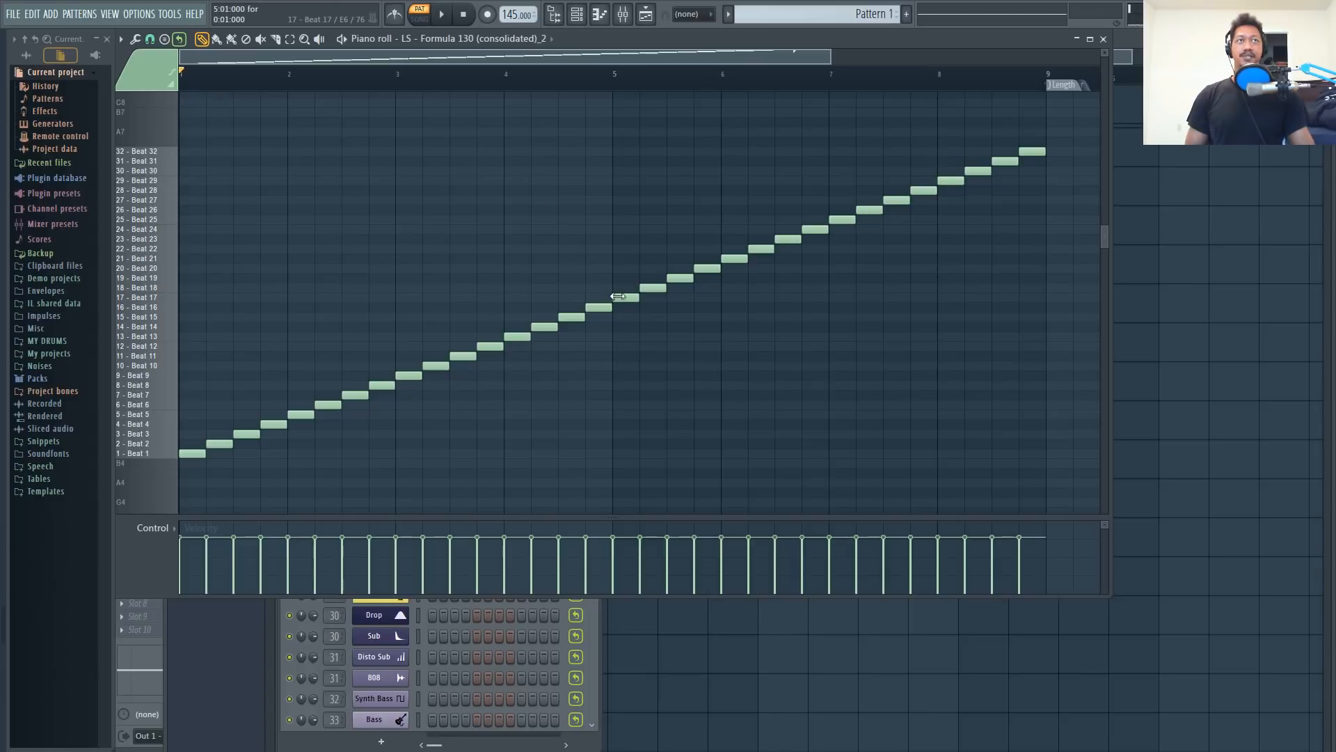
Layer a second run of slices, Beat 6 through Beat 21, over bars 1 to 4 and flip it horizontally.
key("b")
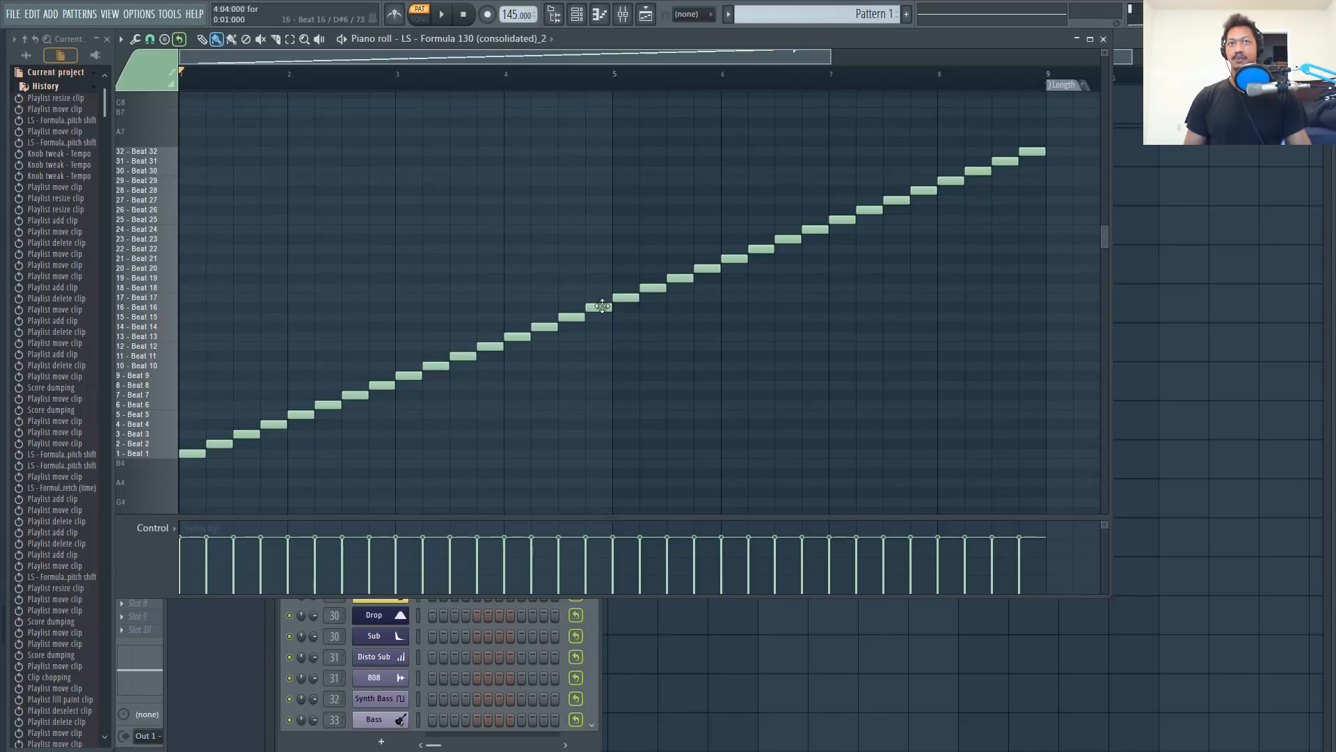
left_click_drag(600, 245, 199, 397)
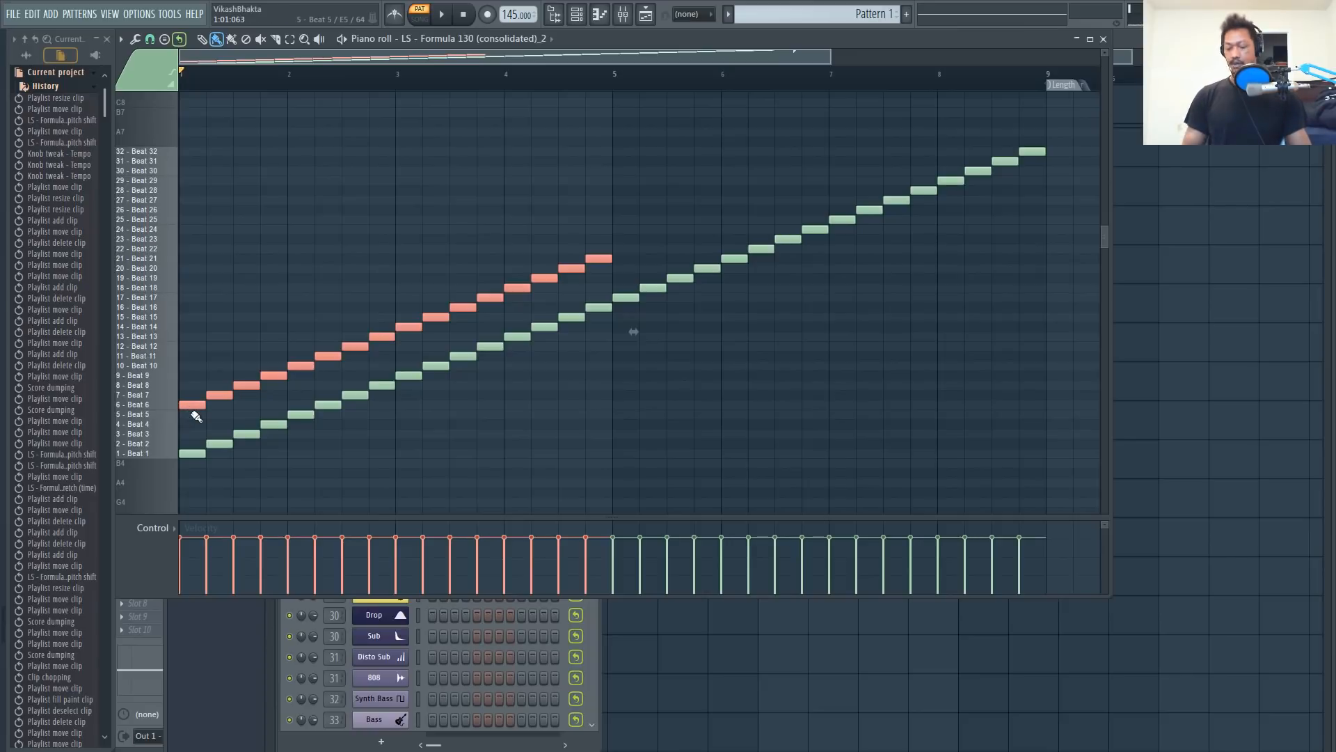
key("alt+y")
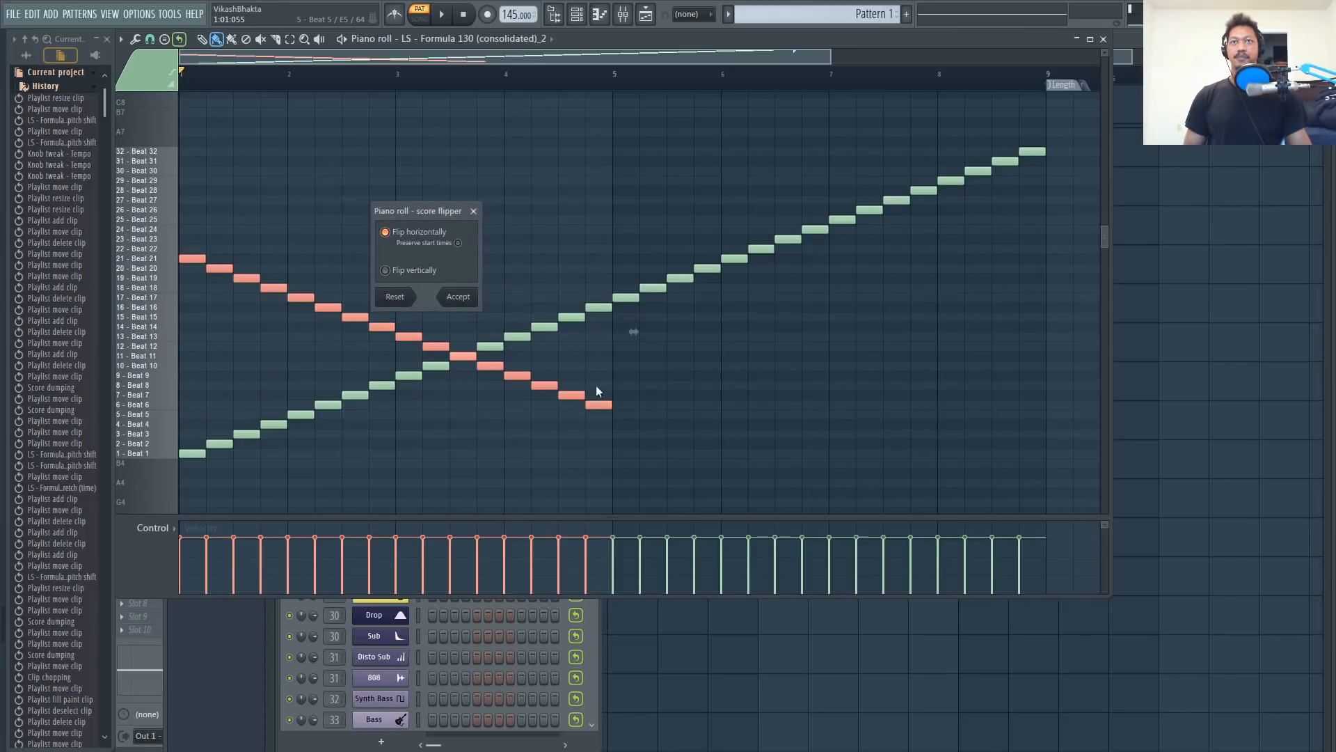
left_click(458, 296)
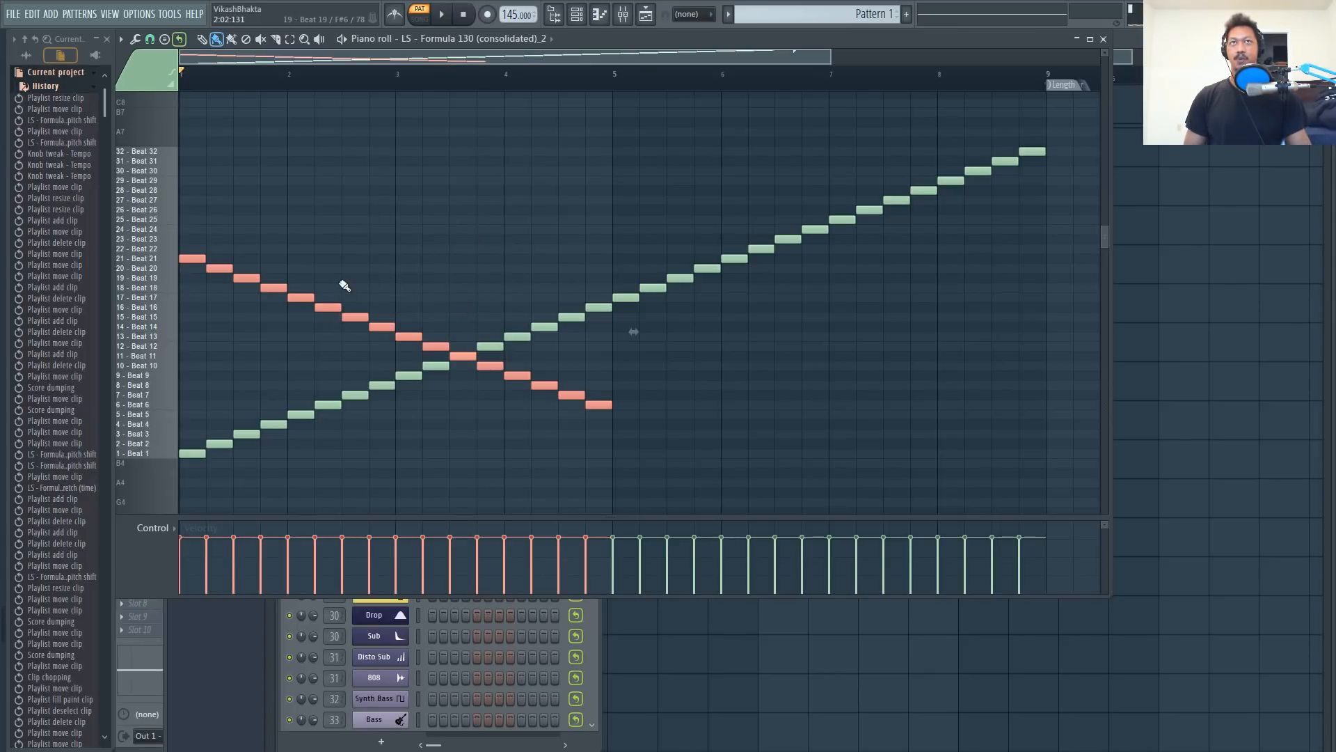
Add a descending run of slices from Beat 22 to Beat 15 across bars 7 and 8 and audition the pattern.
left_click_drag(837, 129, 1047, 340)
key("space")
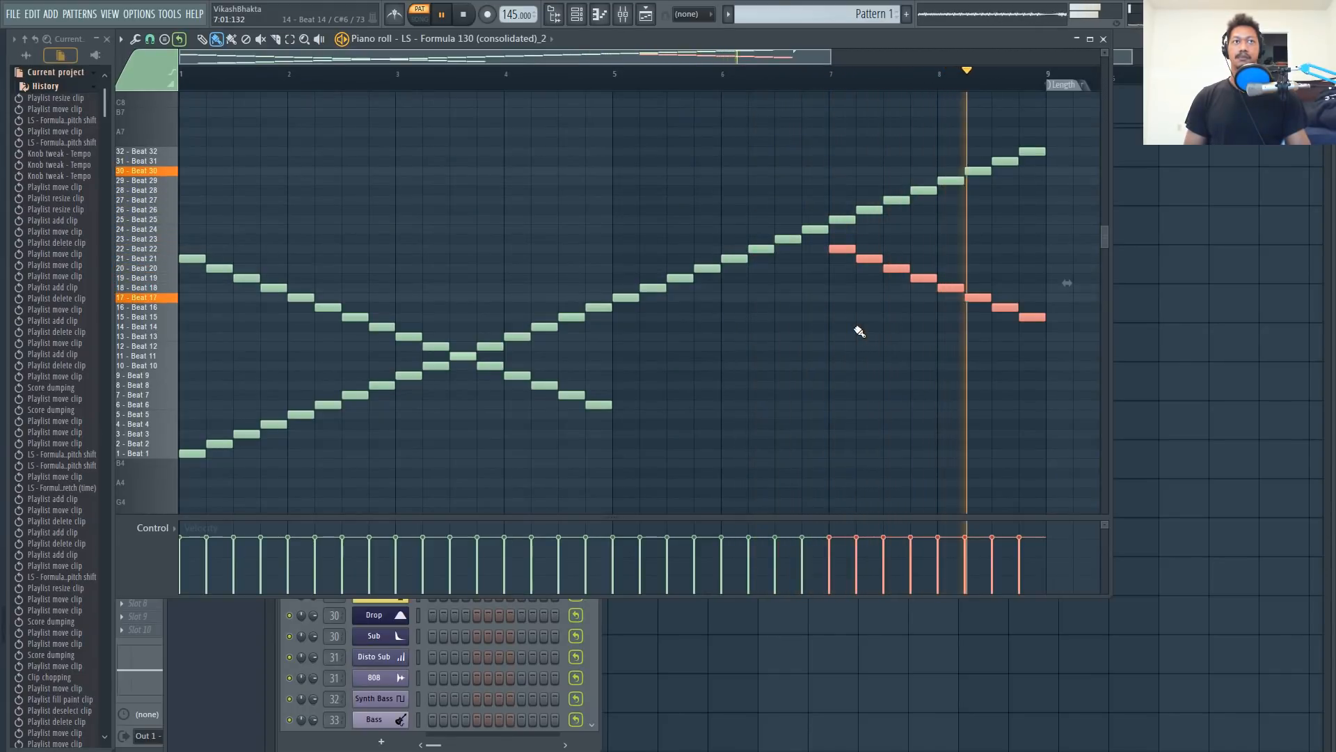
key("space")
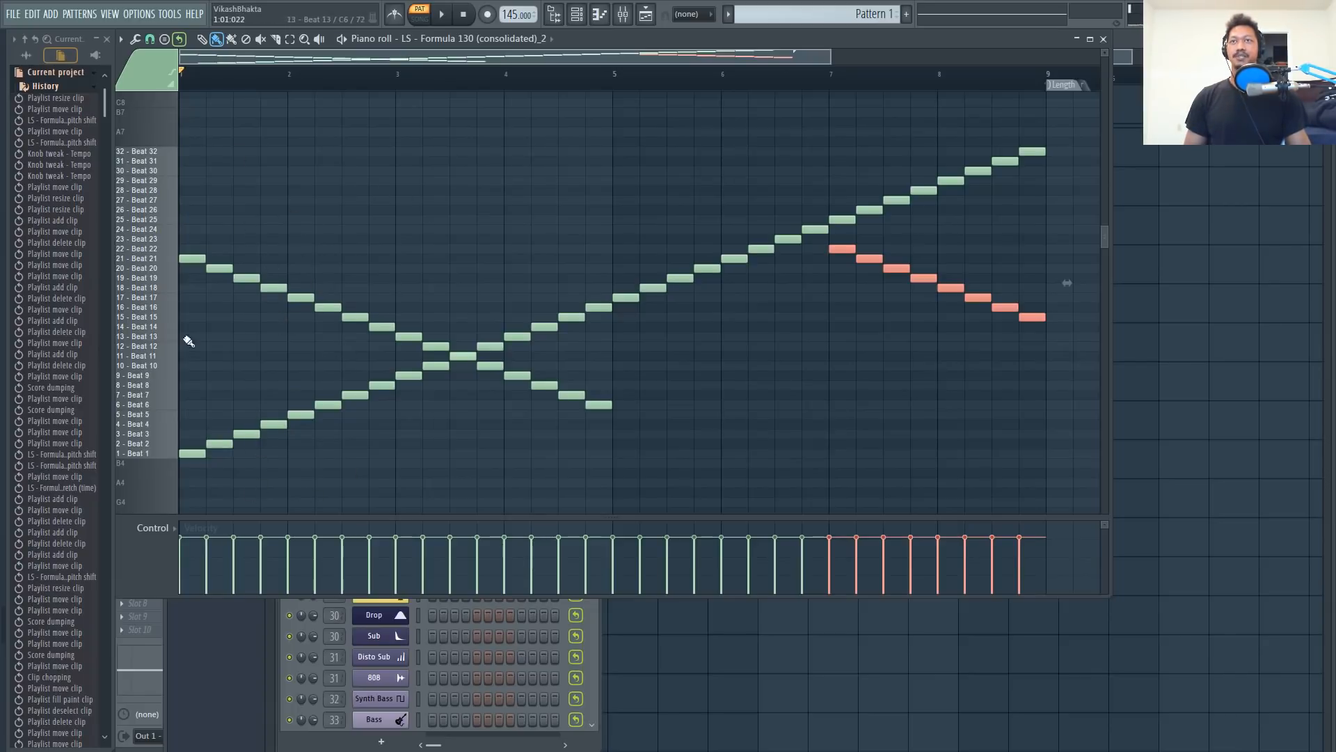
Delete the added Beat 18, Beat 14 and Beat 6 notes at the ends of bars 1, 2 and 4 while auditioning the pattern.
key("space")
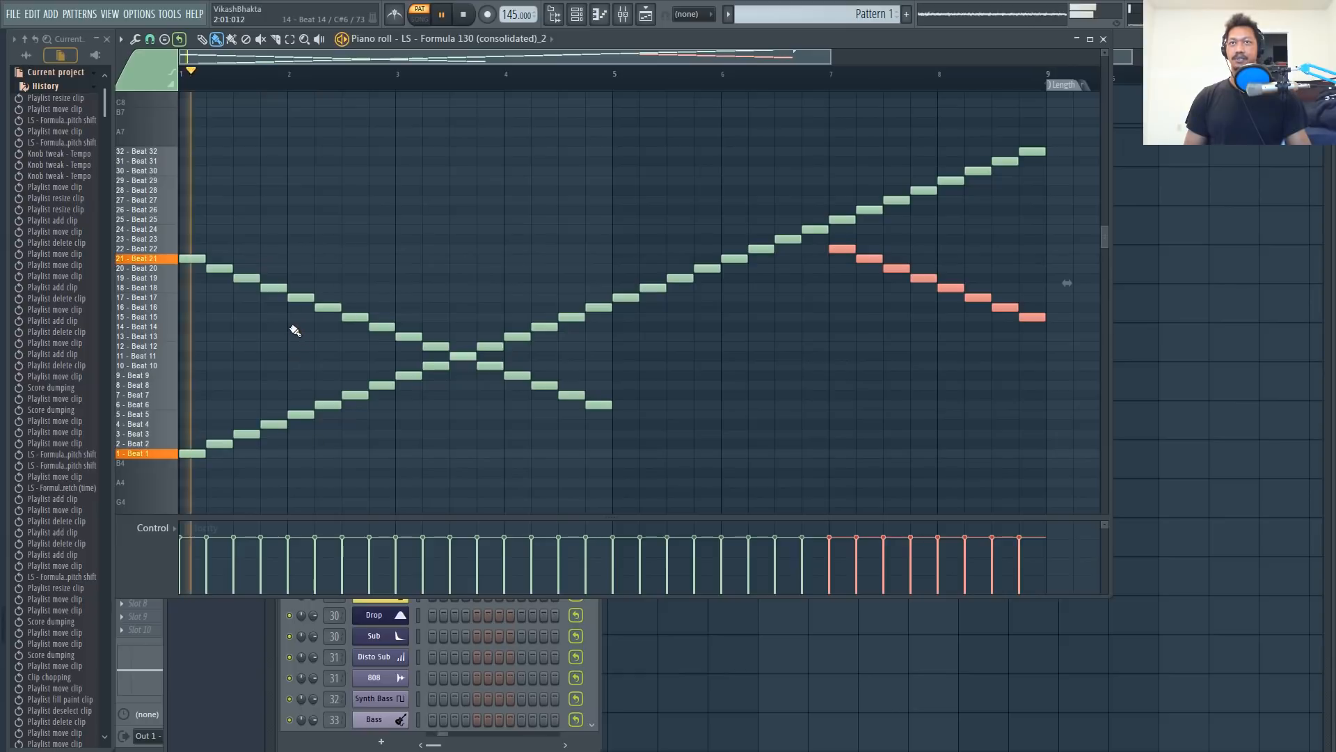
key("space")
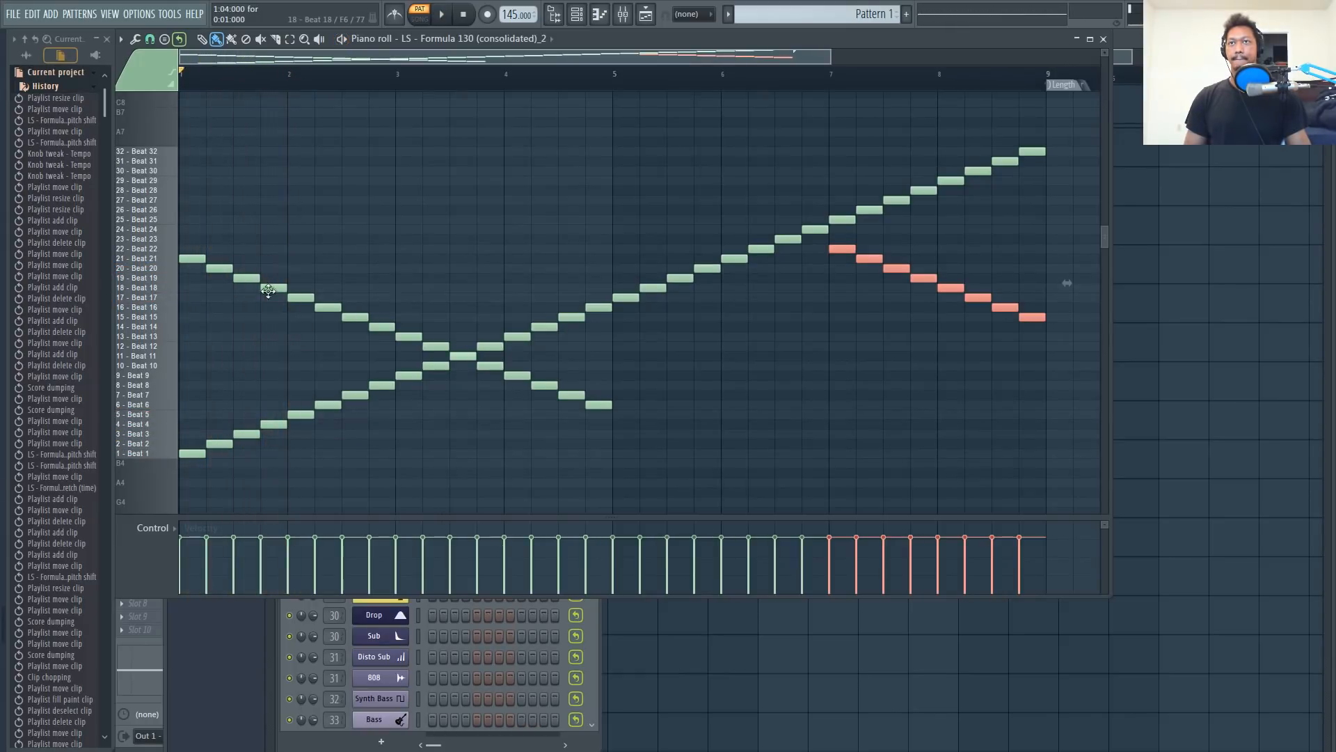
key("space")
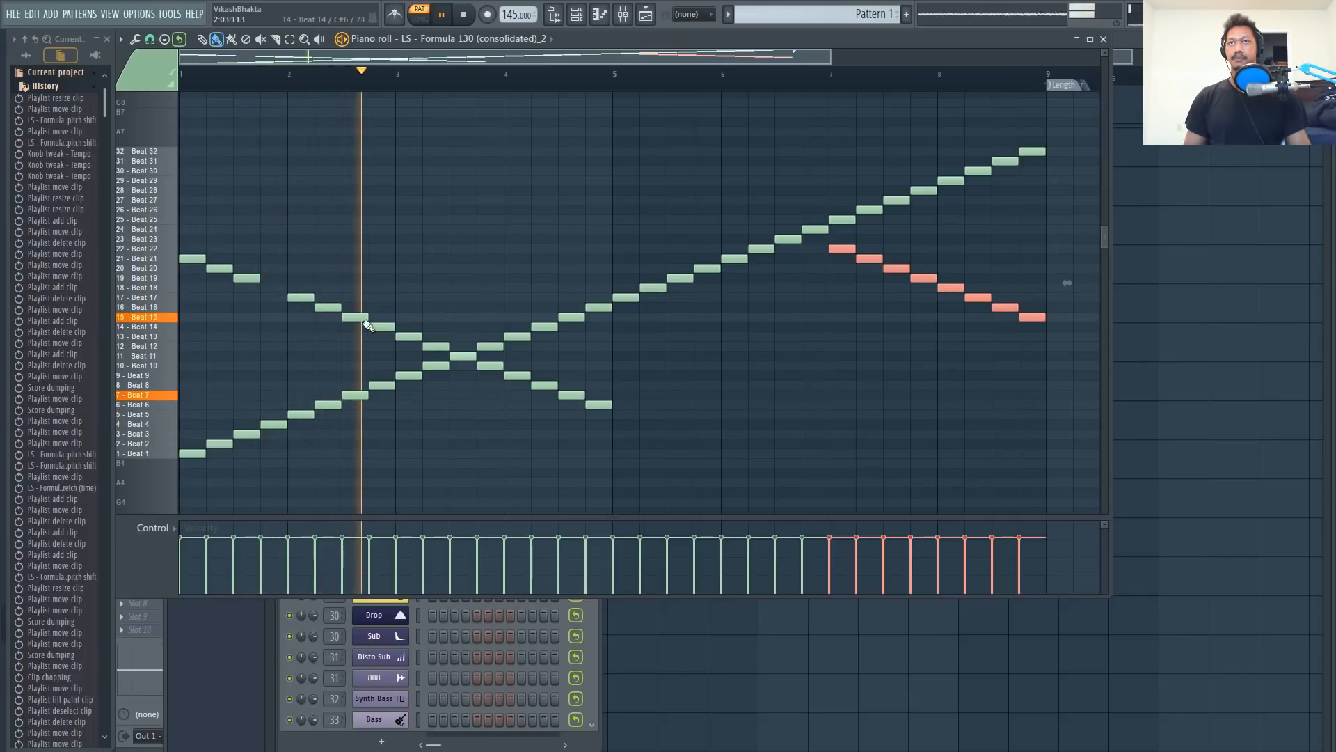
key("space")
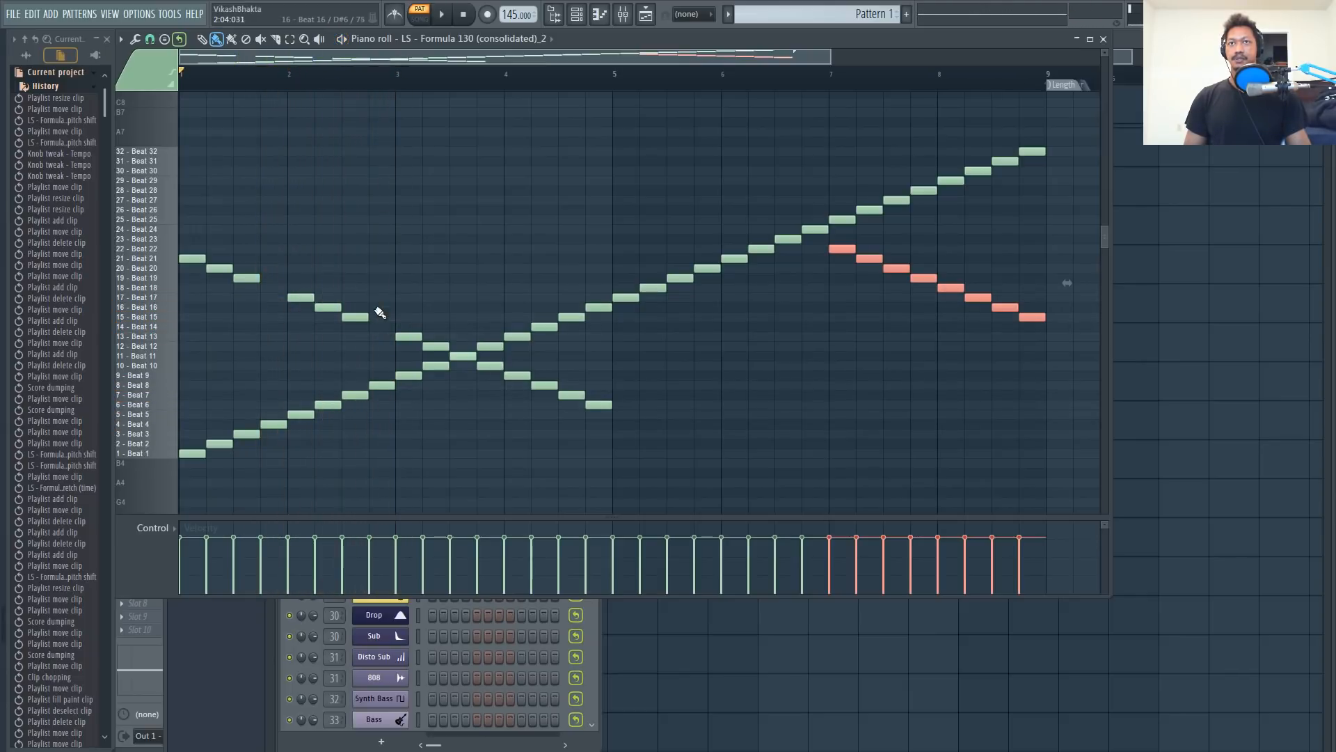
key("space")
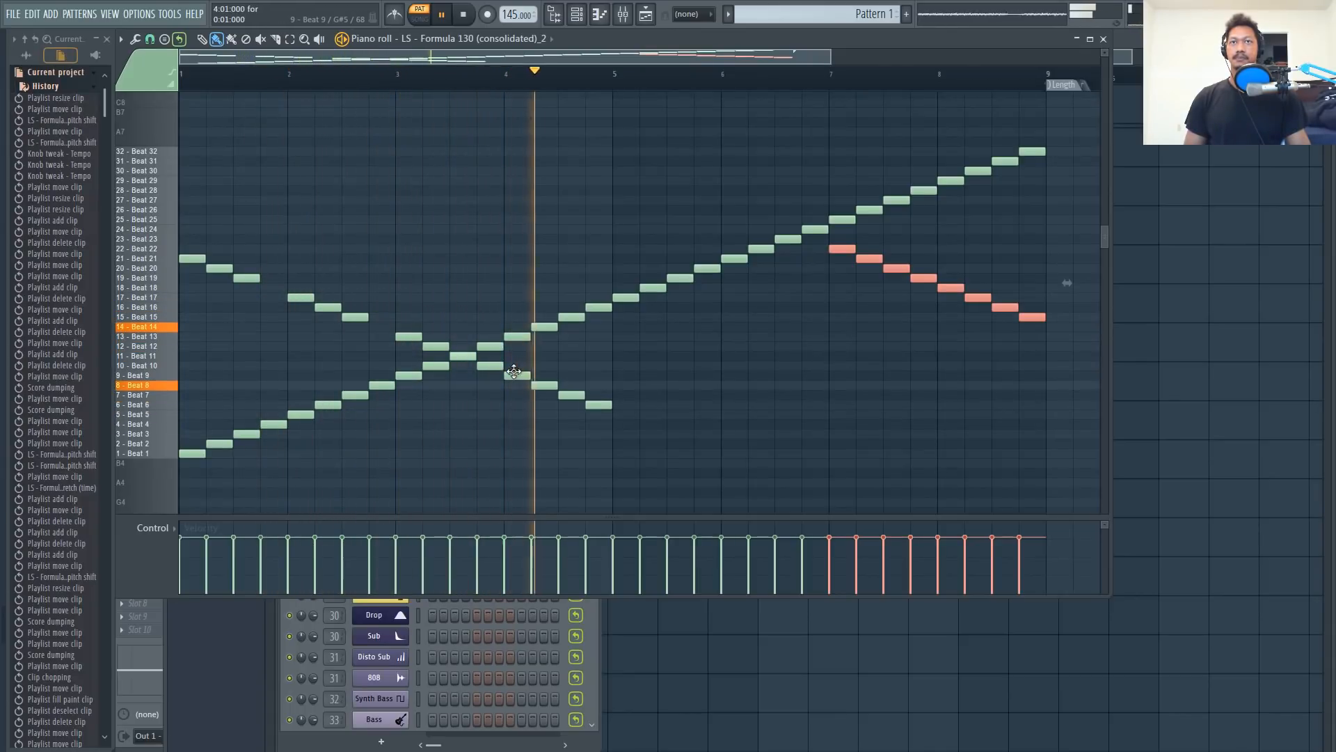
key("space")
right_click(600, 404)
key("space")
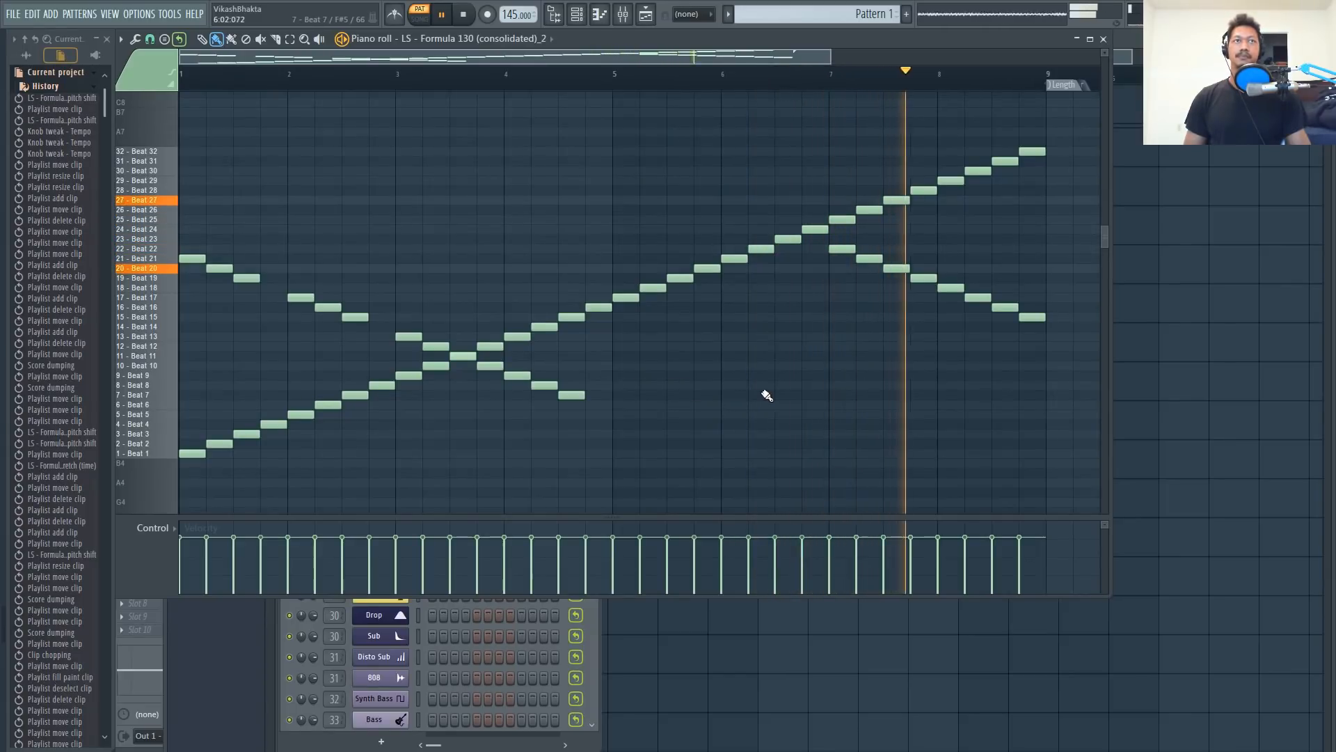
key("space")
Try removing the Beat 15 note at the end of bar 8, audition from bar 7, and put the note back.
right_click(1033, 317)
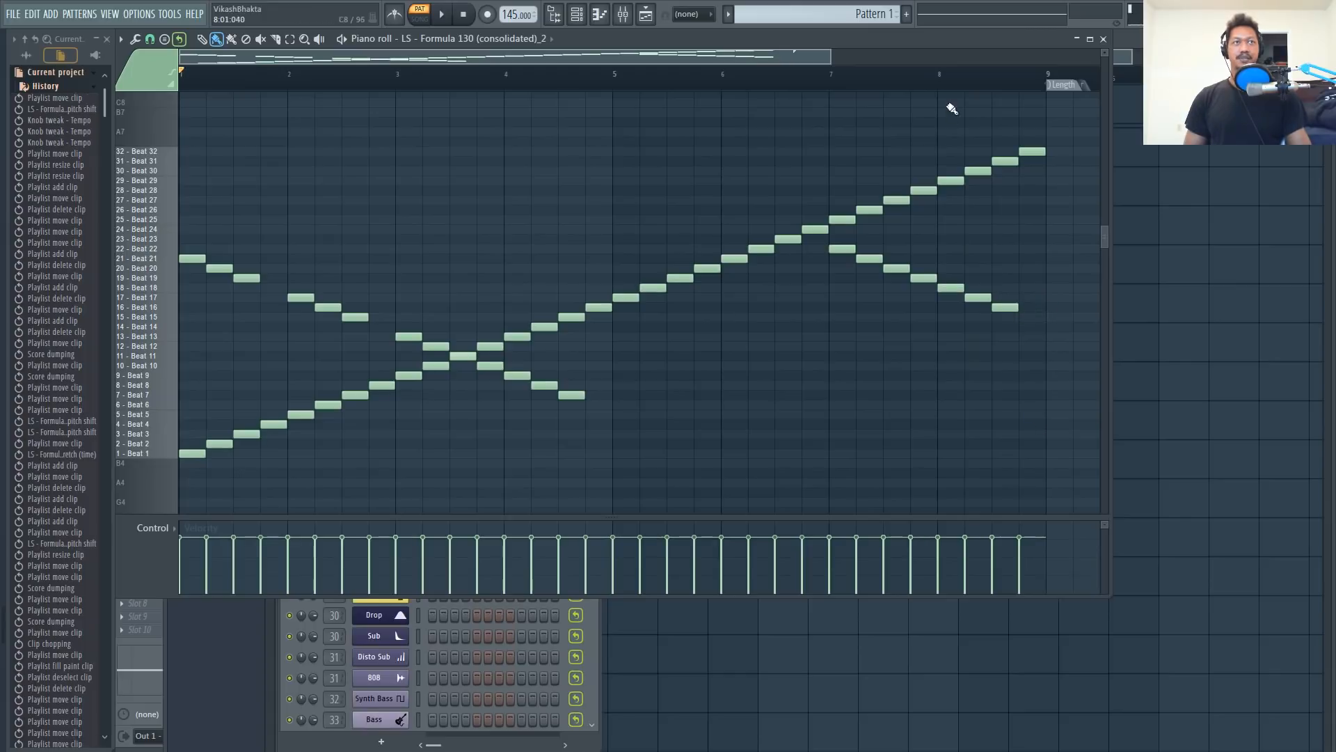
left_click(830, 81)
key("space")
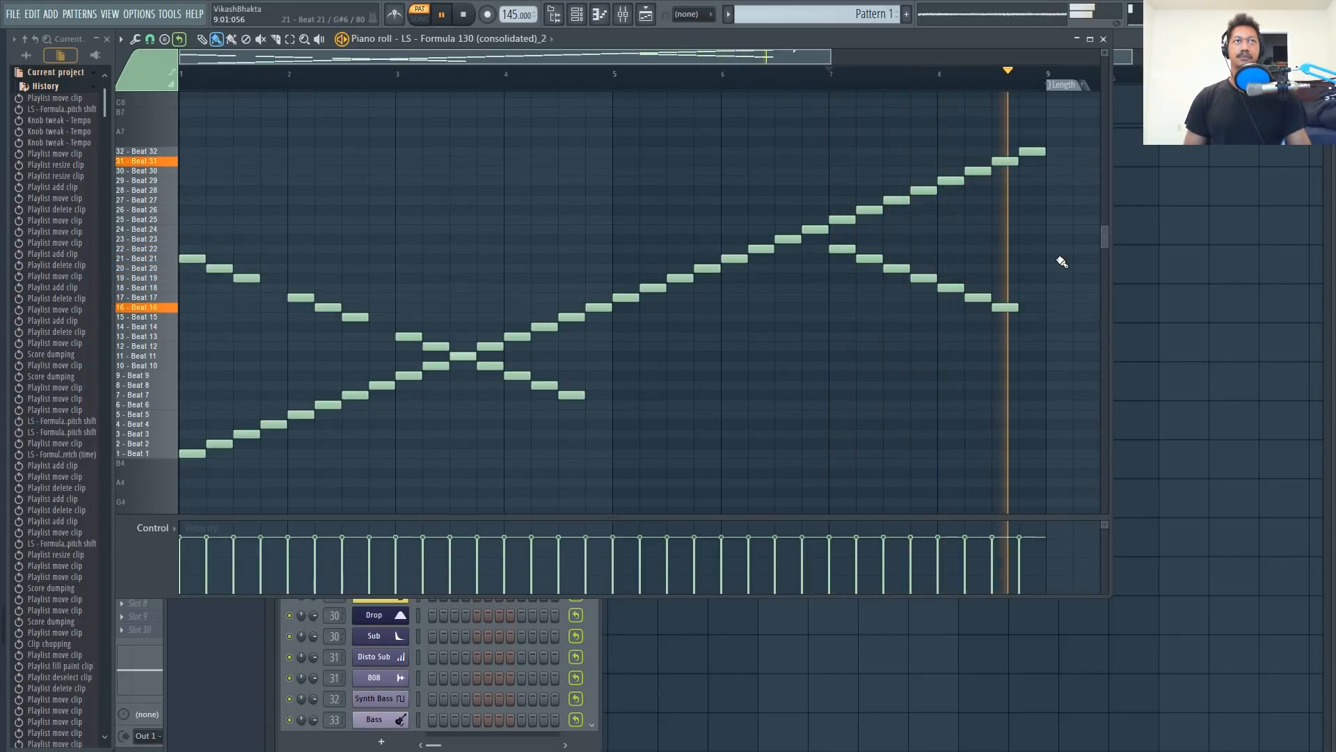
key("space")
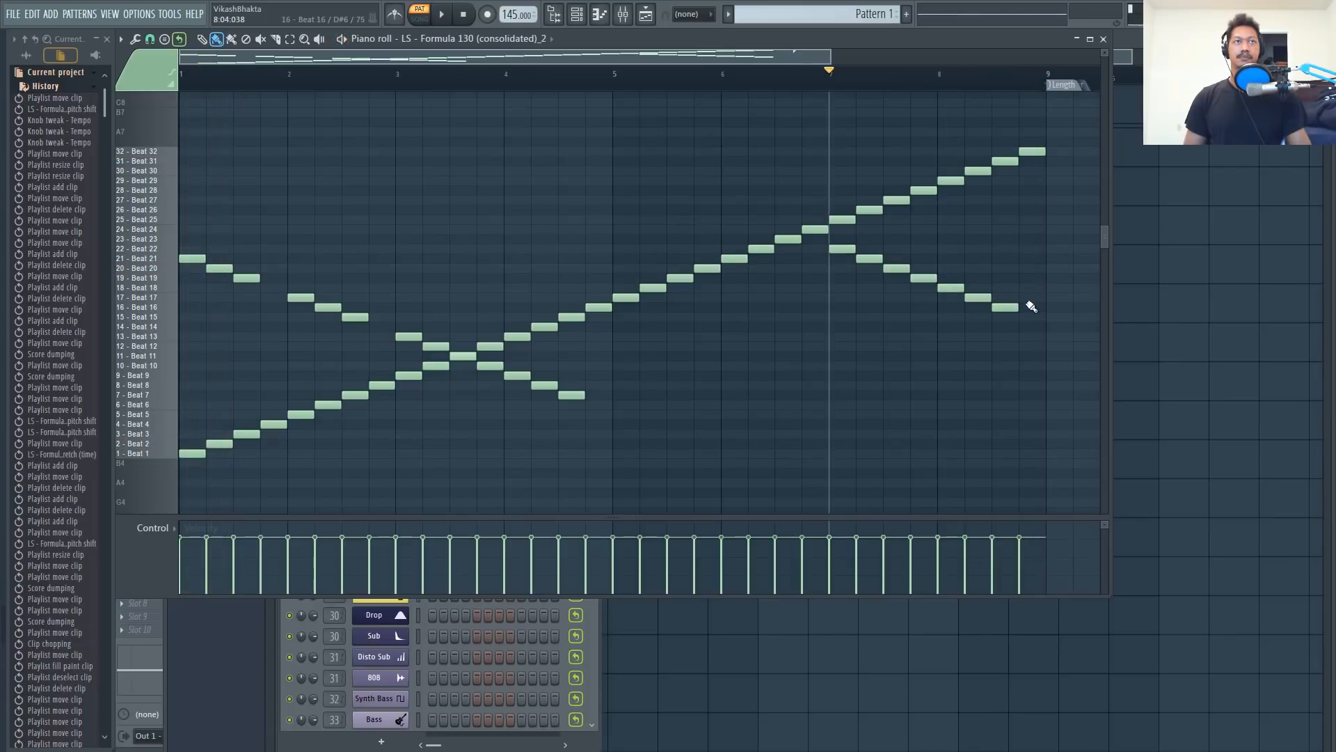
left_click(1034, 314)
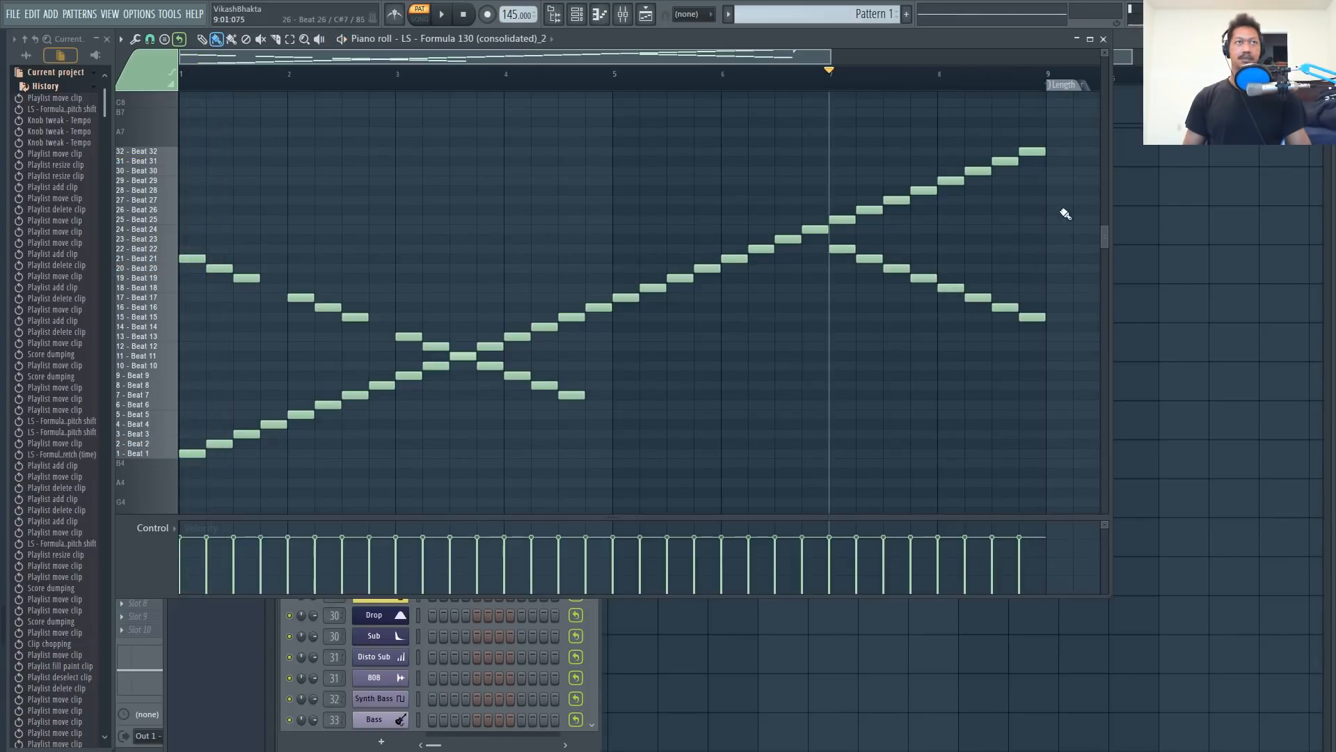
Delete the Beat 32 note at the end of bar 8, audition the ending, and close the piano roll.
right_click(1035, 149)
key("space")
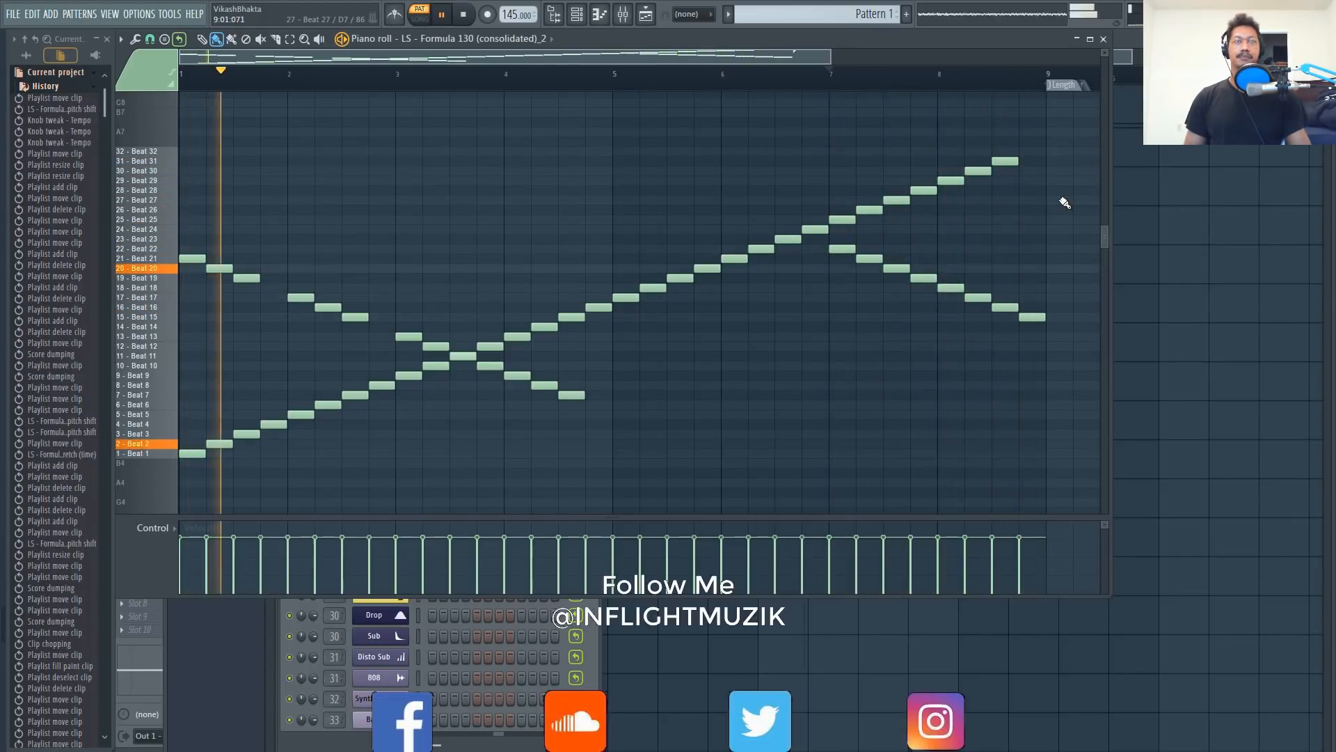
key("space")
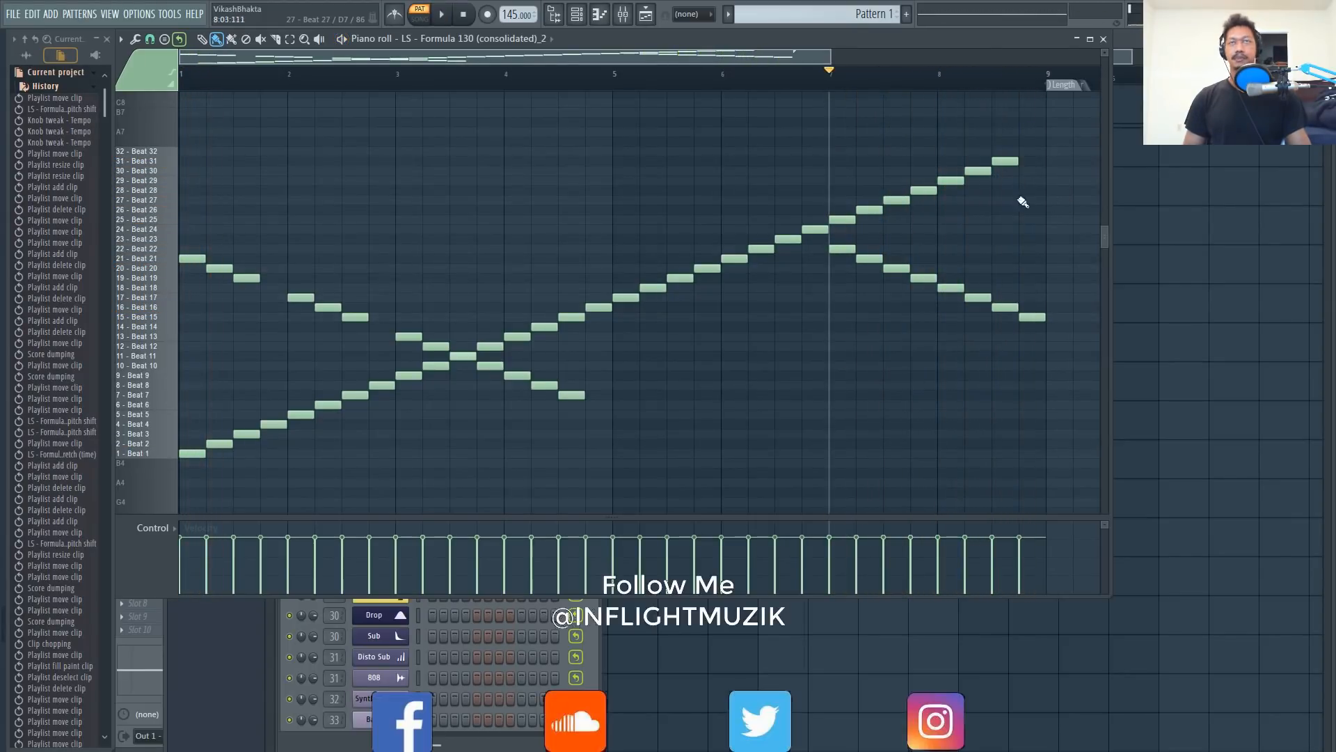
left_click(1103, 39)
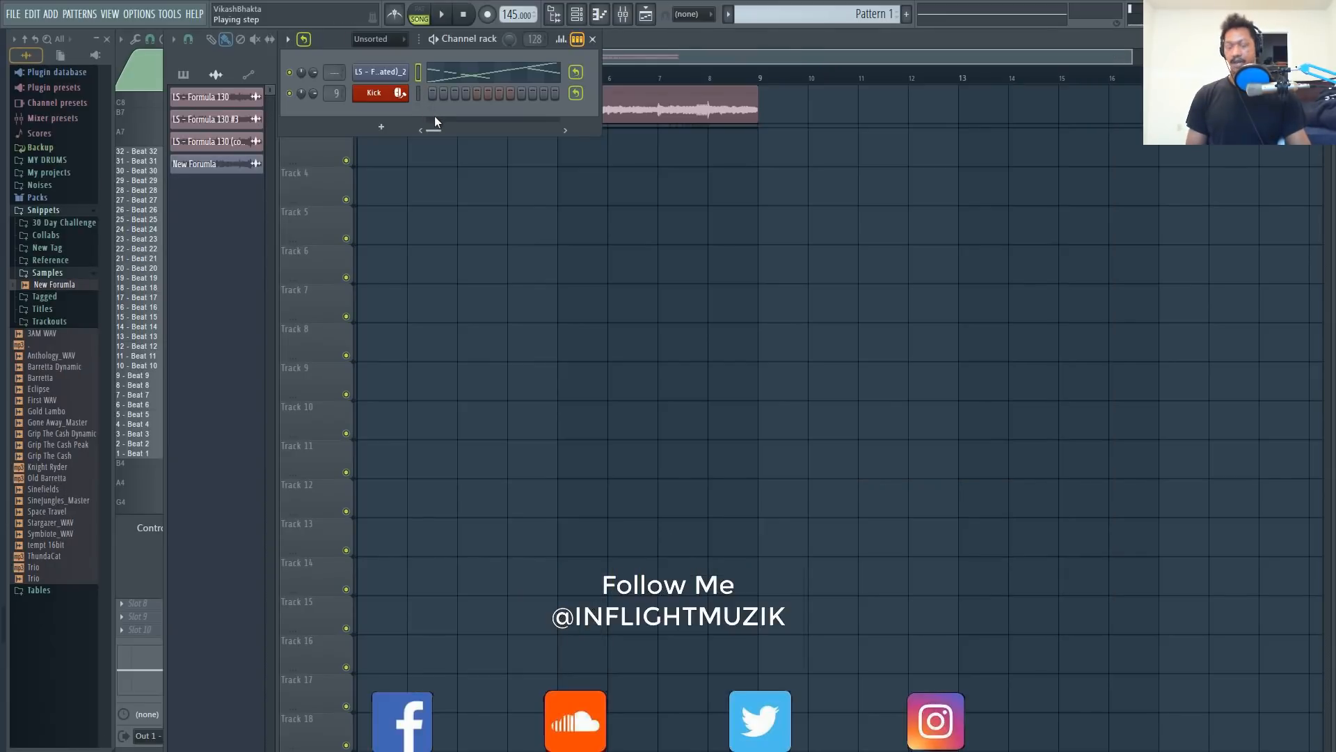
Cut the Fruity Slicer notes from Pattern 1 and paste them into Pattern 2.
key("ctrl+x")
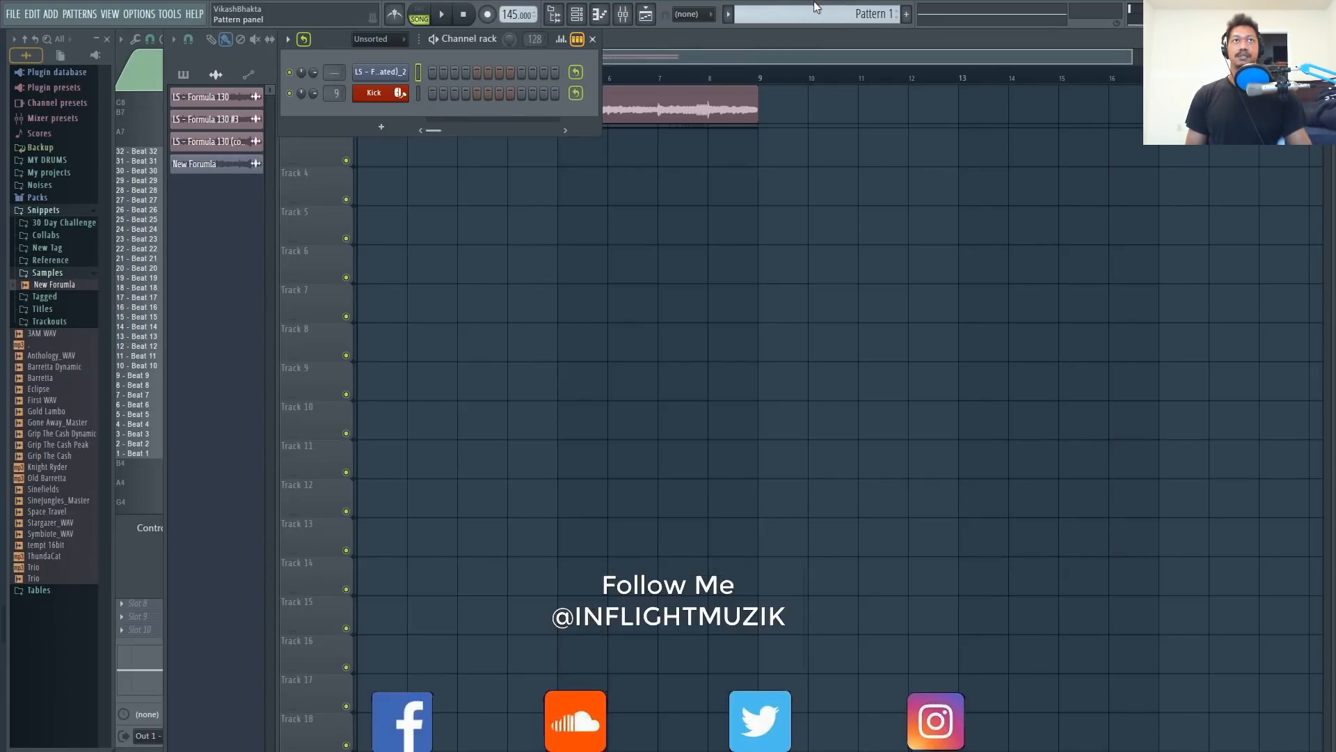
scroll(816, 7, "down", 1)
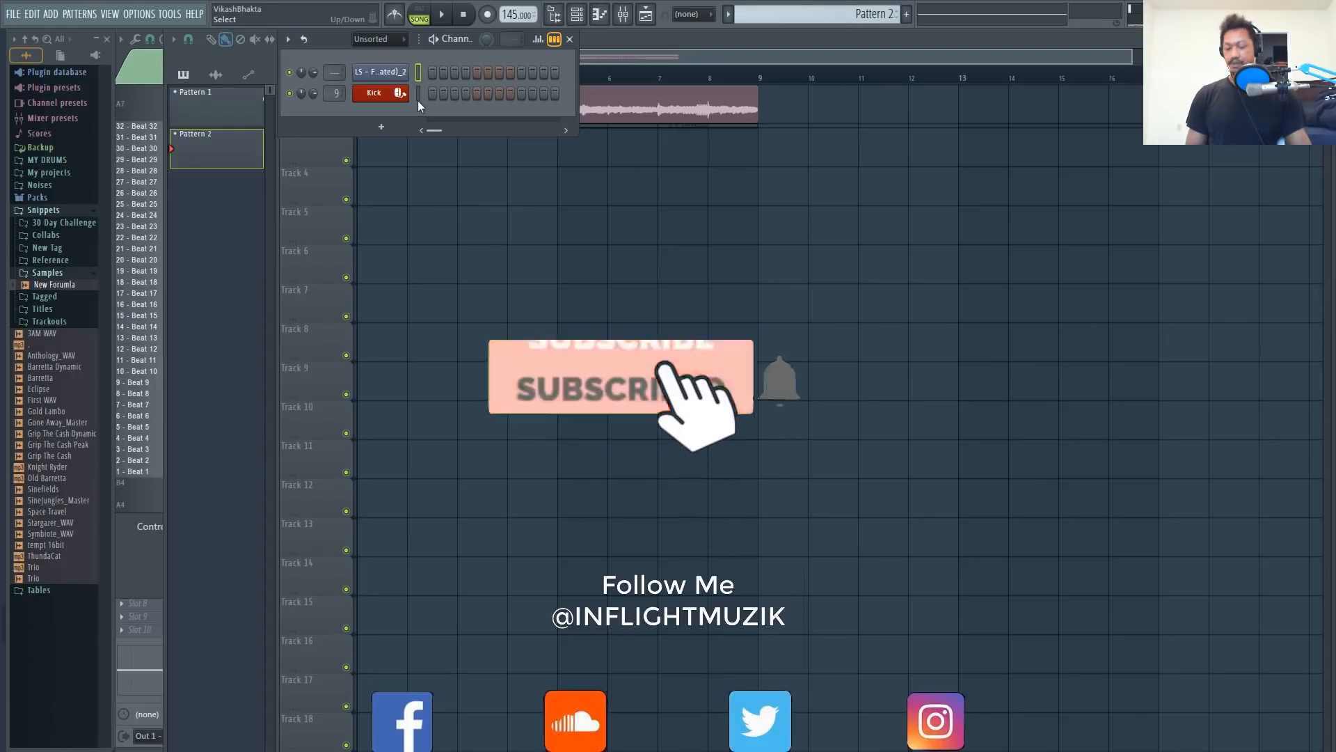
key("ctrl+v")
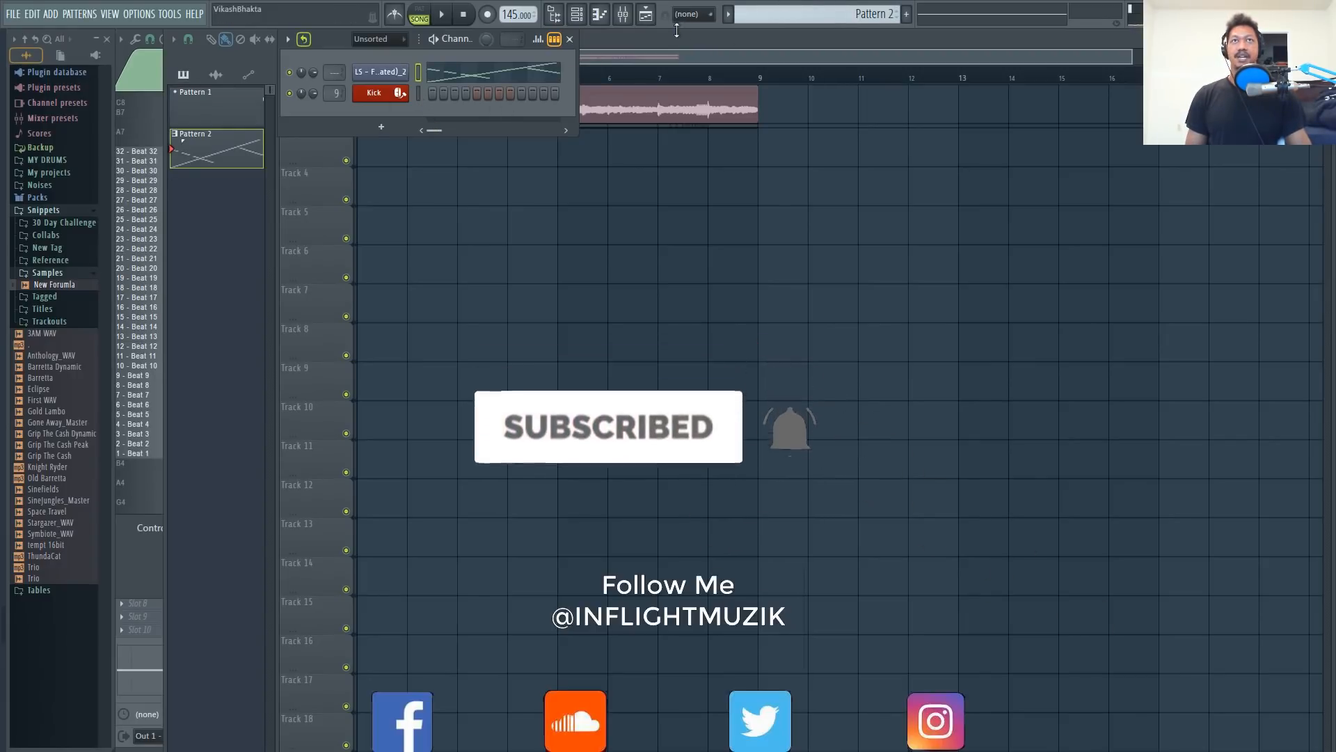
Place Pattern 2 at the start of Track 3 and consolidate it into an audio clip.
left_click(316, 154)
left_click_drag(211, 157, 382, 151)
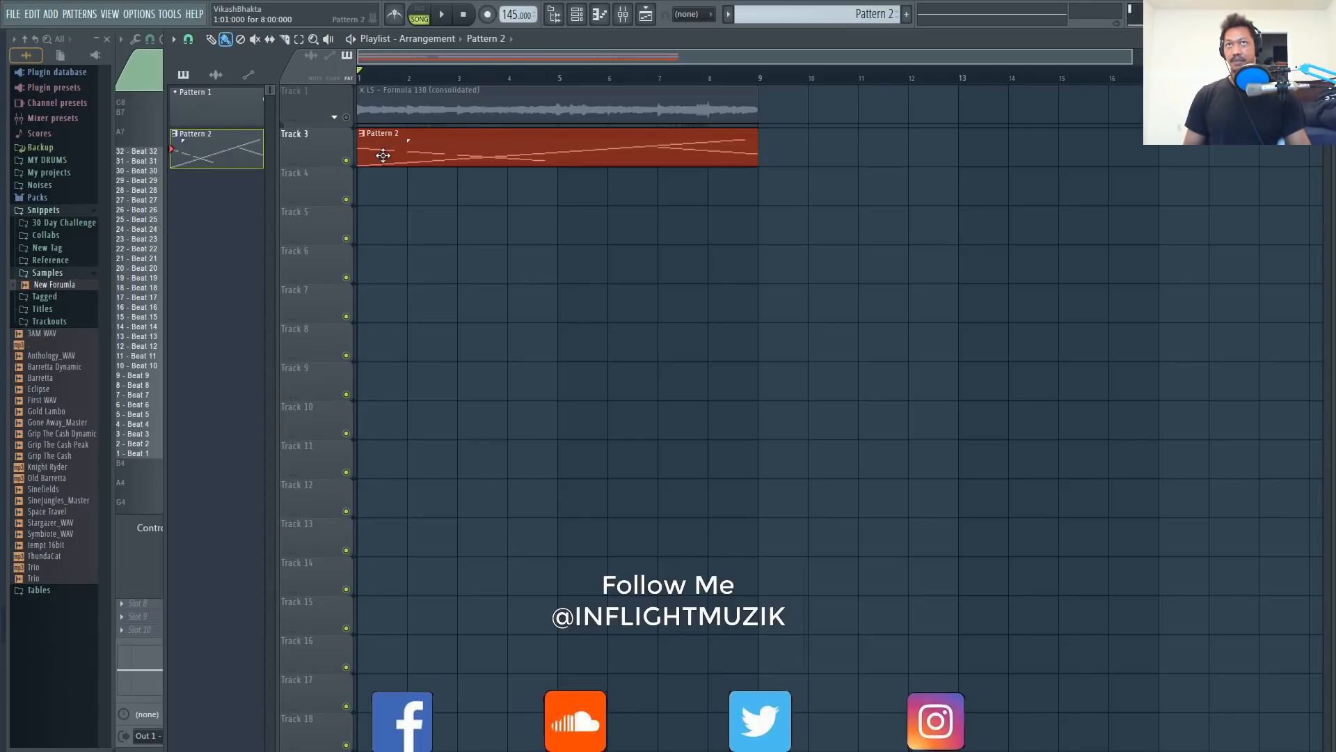
key("ctrl+alt+c")
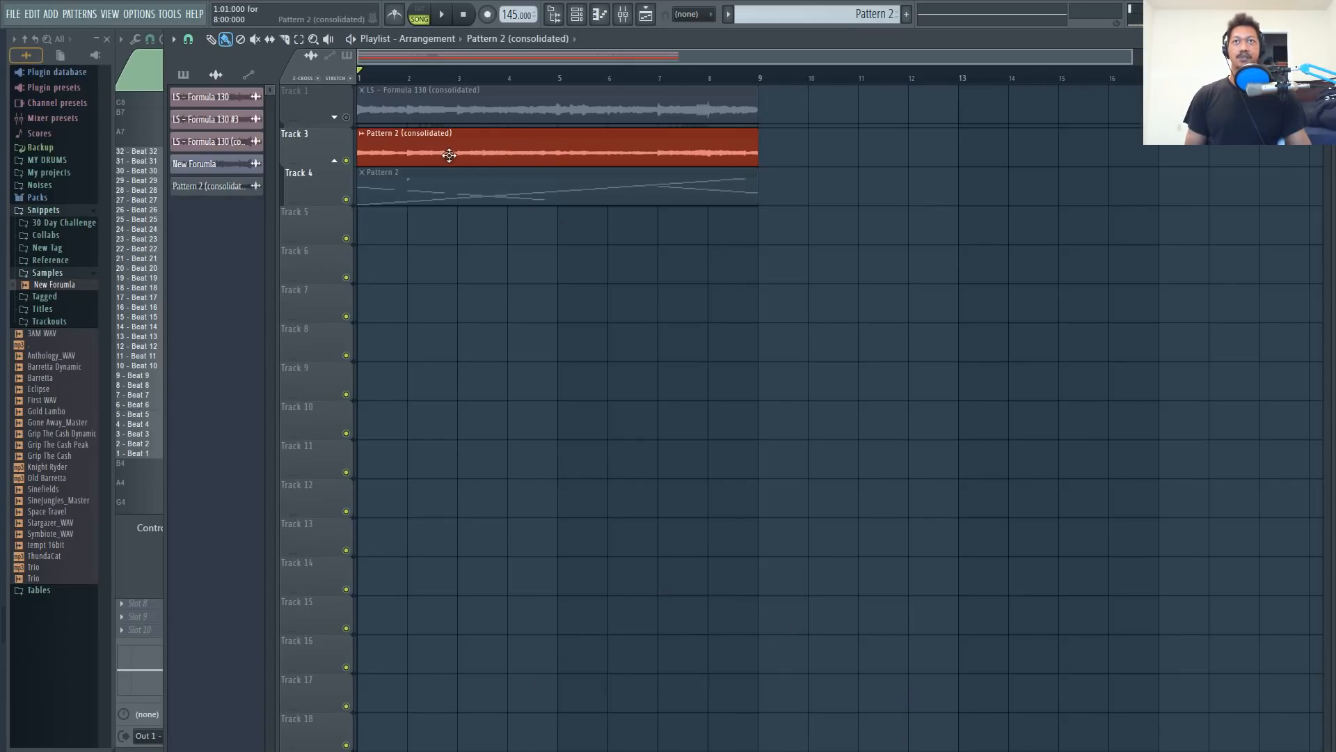
Examine the sample and time-stretching settings of the consolidated Pattern 2 clip.
double_click(415, 153)
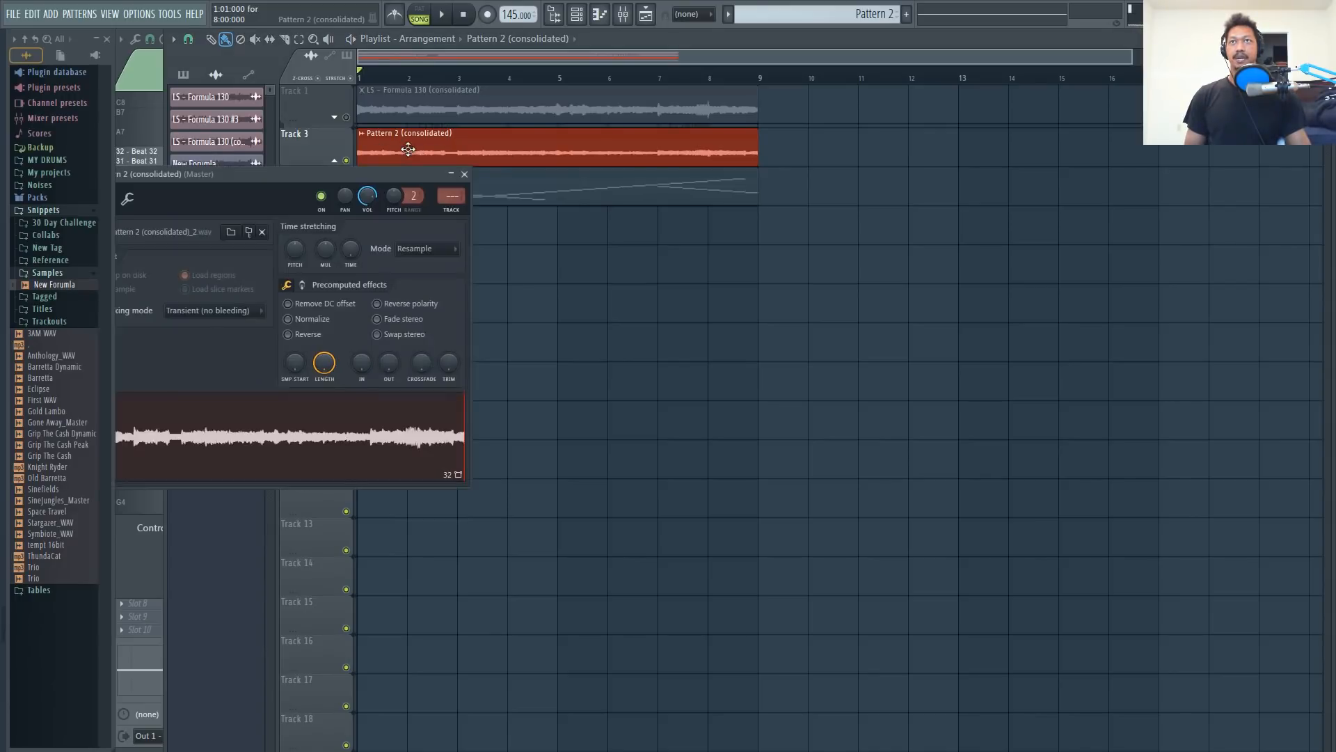
left_click_drag(337, 173, 578, 156)
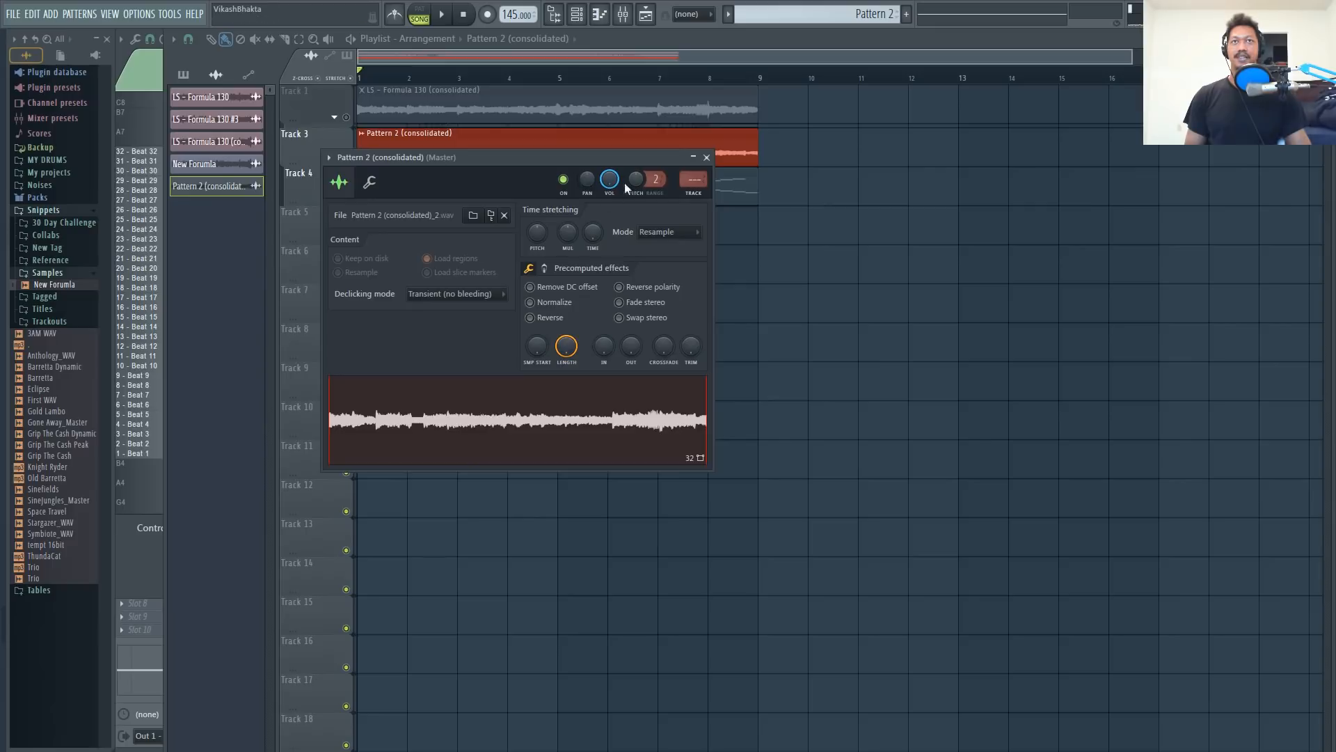
left_click(706, 158)
Audition the consolidated Pattern 2 clip and mute Track 4, which holds the original pattern clip.
key("space")
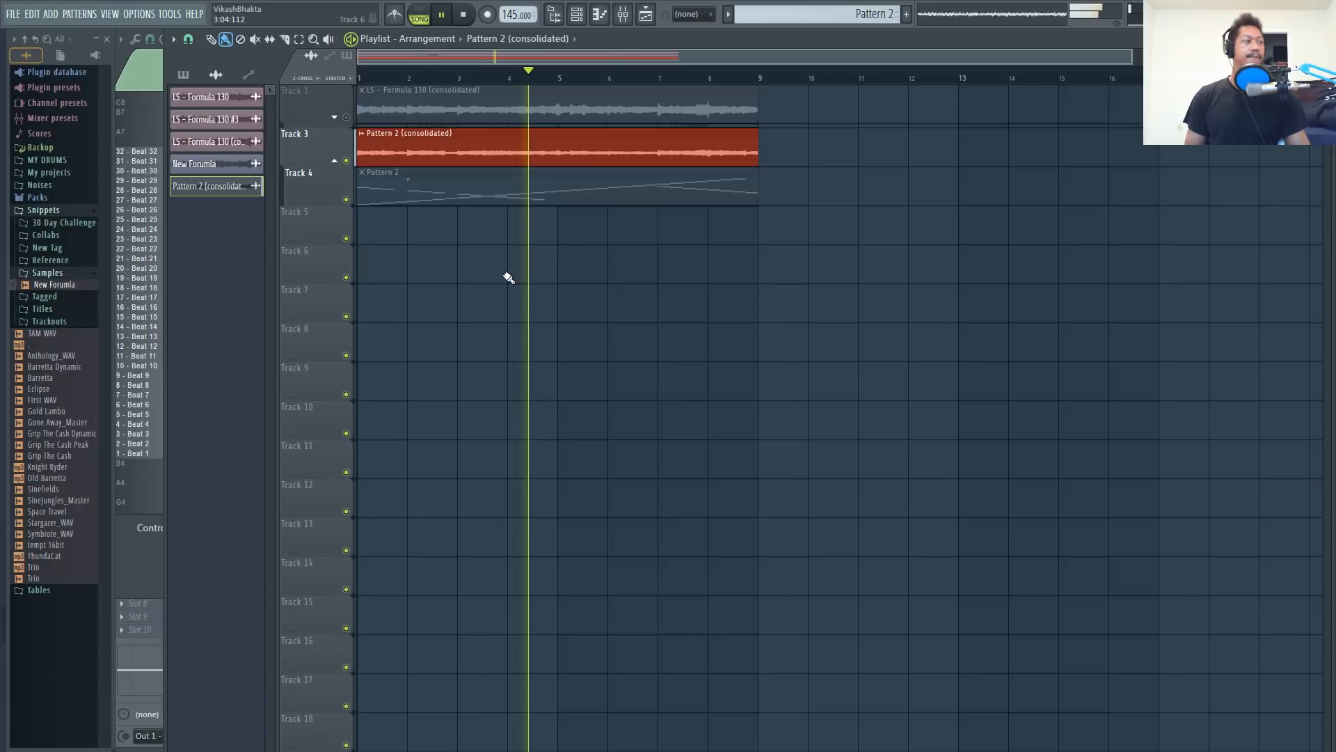
key("space")
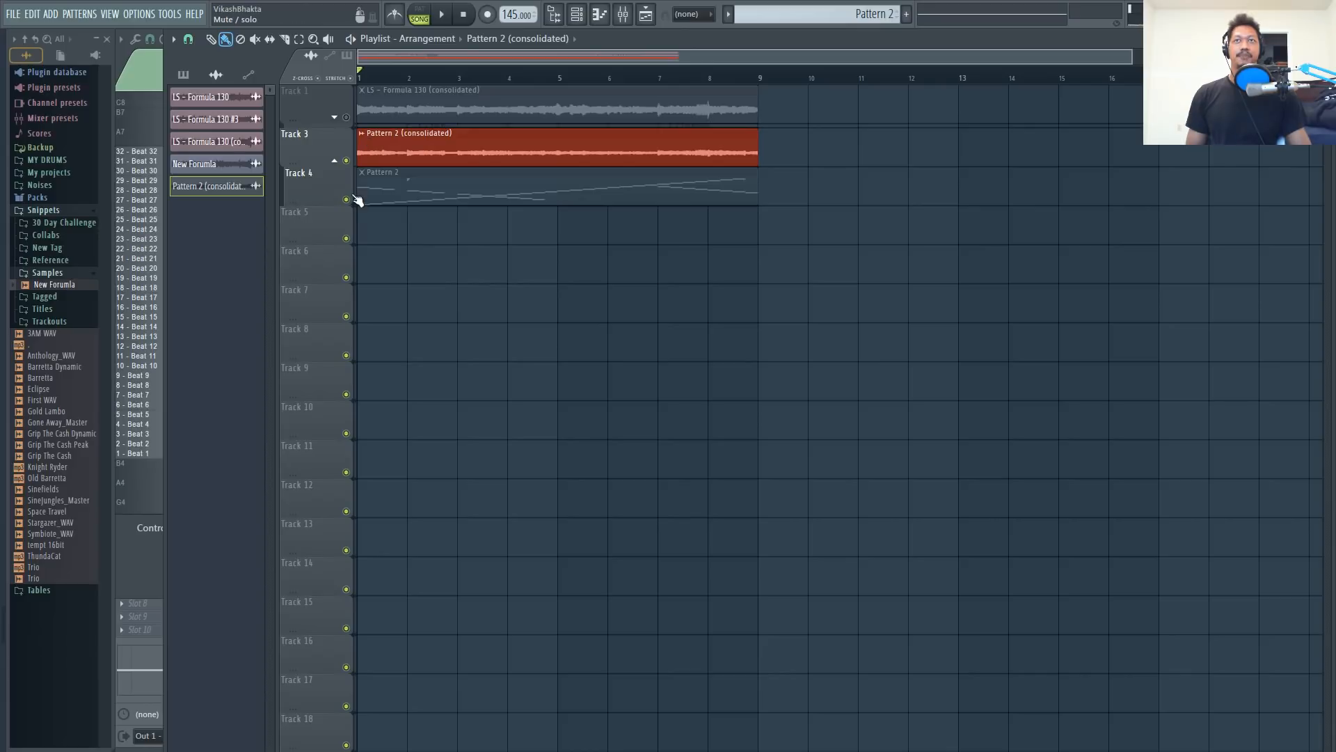
left_click(347, 201)
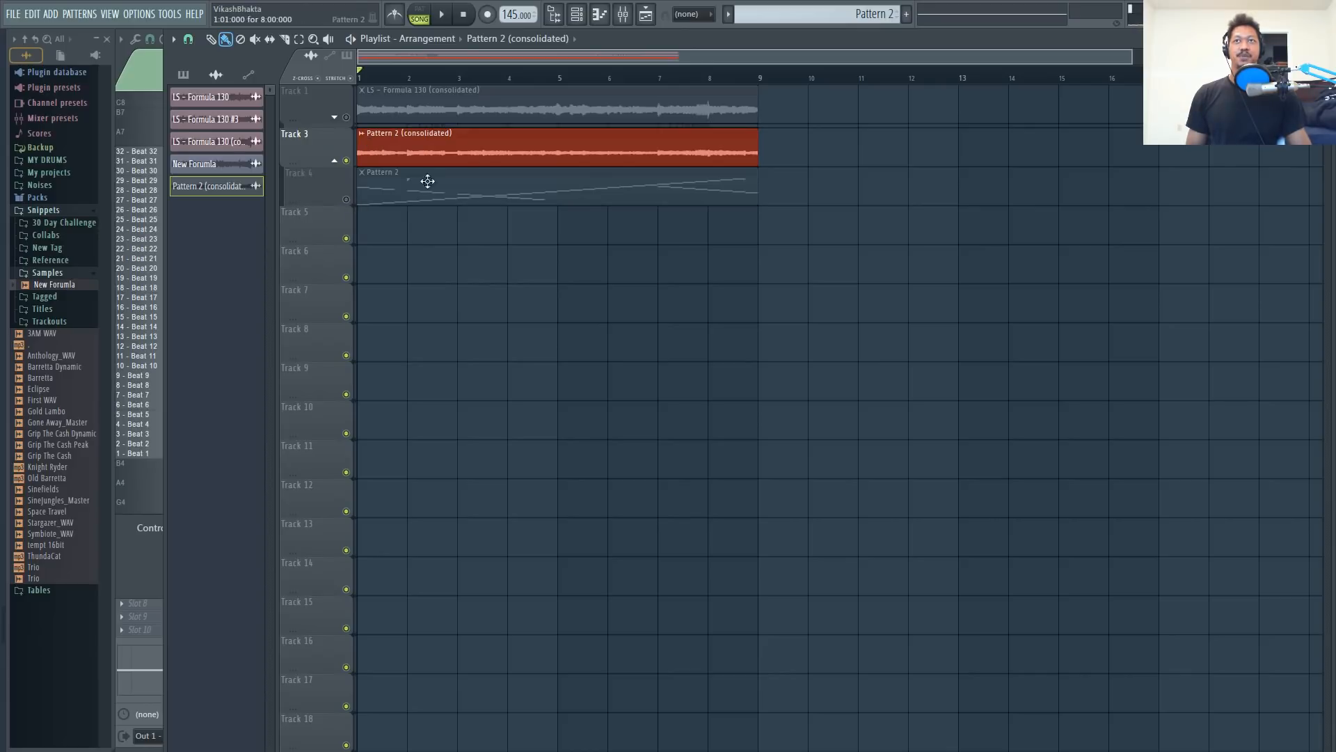
Duplicate the consolidated Pattern 2 clip onto Track 5 and make the copy unique.
left_click(361, 135)
left_click_drag(403, 136, 396, 229, "shift")
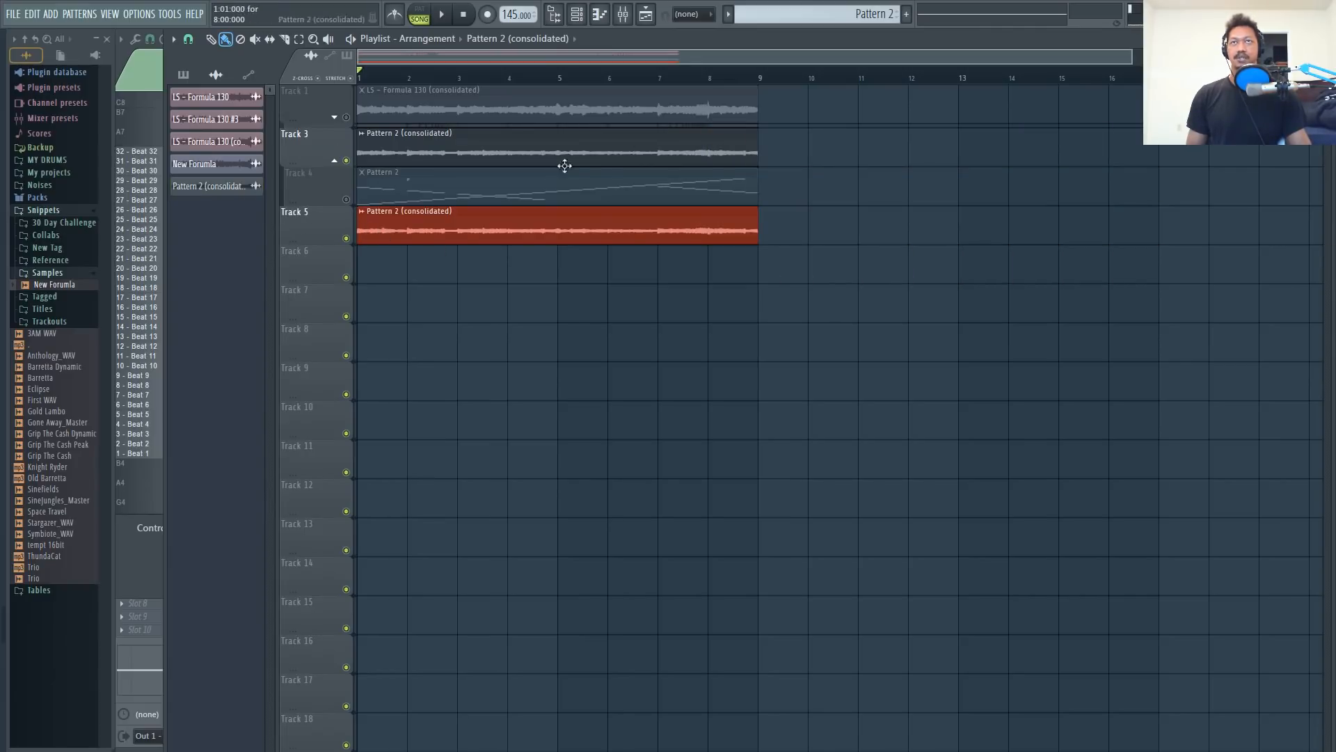
left_click(366, 211)
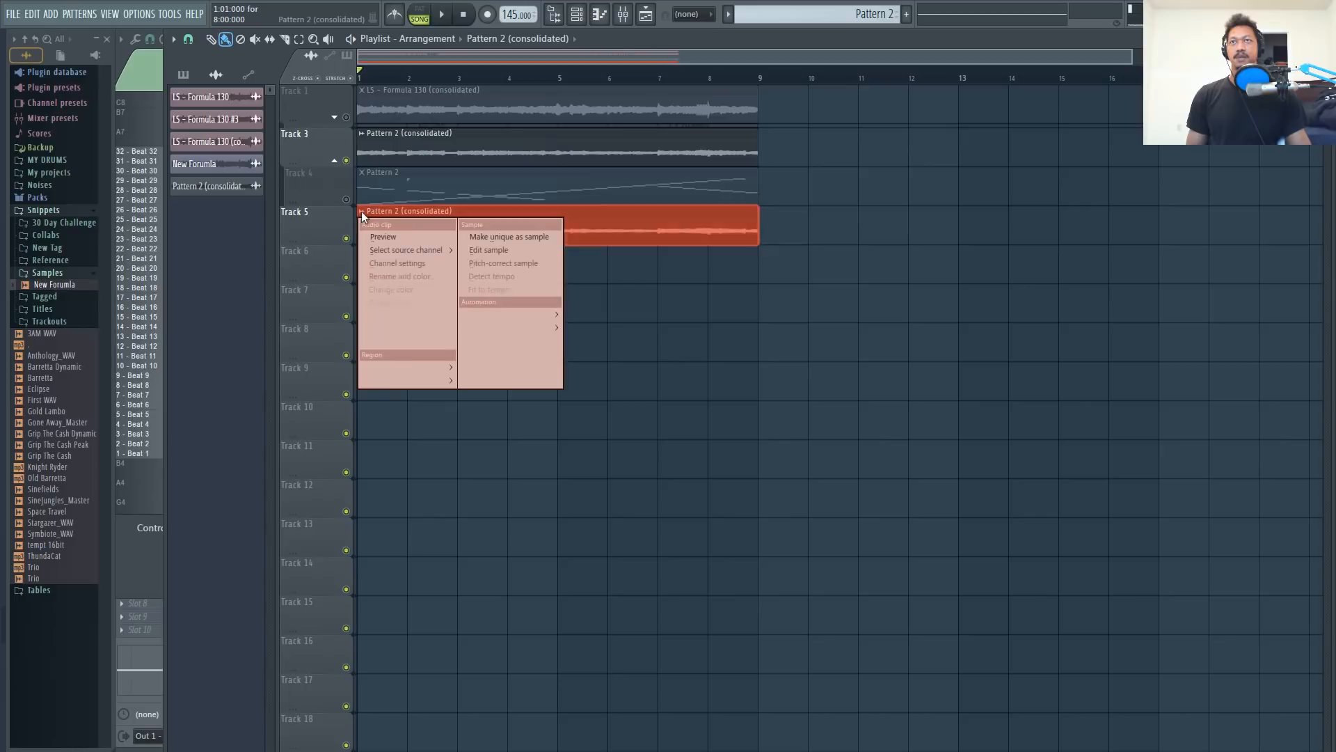
left_click(393, 317)
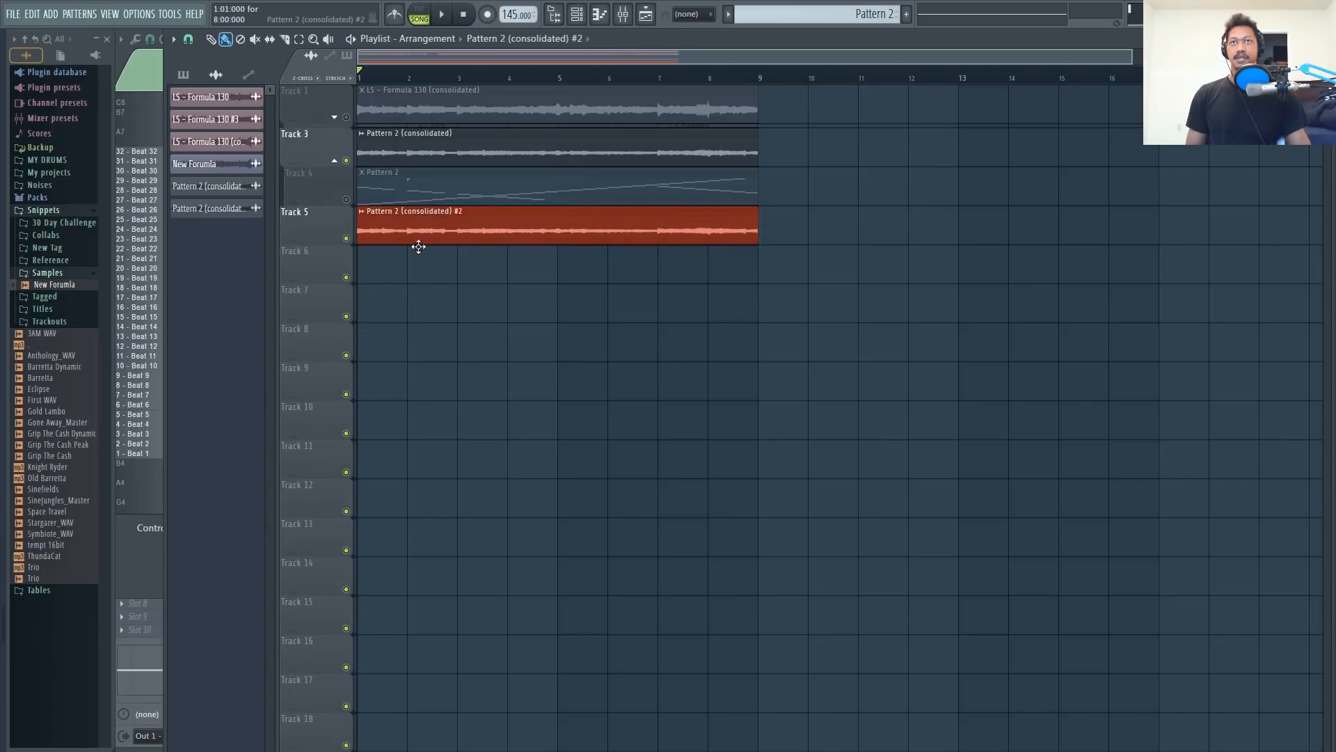
Check the sample settings of the Pattern 2 (consolidated) #2 clip on Track 5 and chop the clip in bars.
double_click(417, 221)
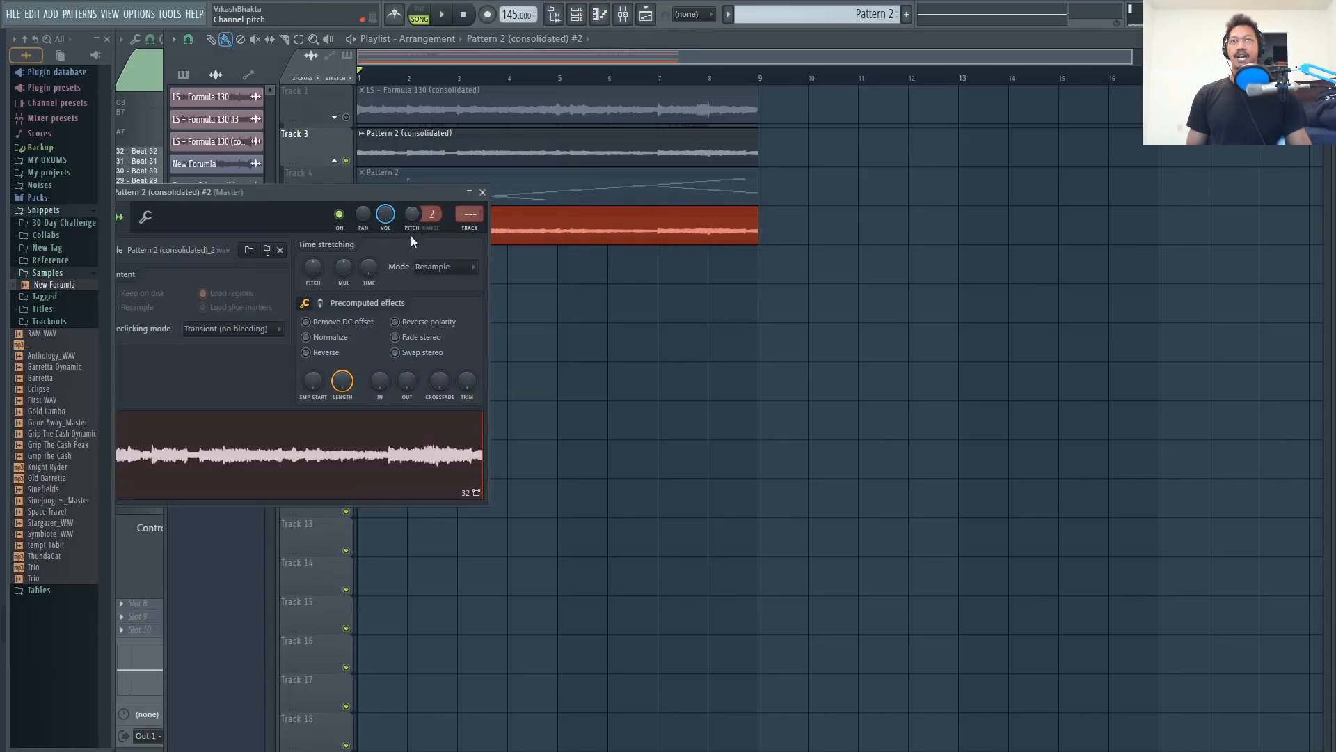
left_click_drag(401, 186, 625, 186)
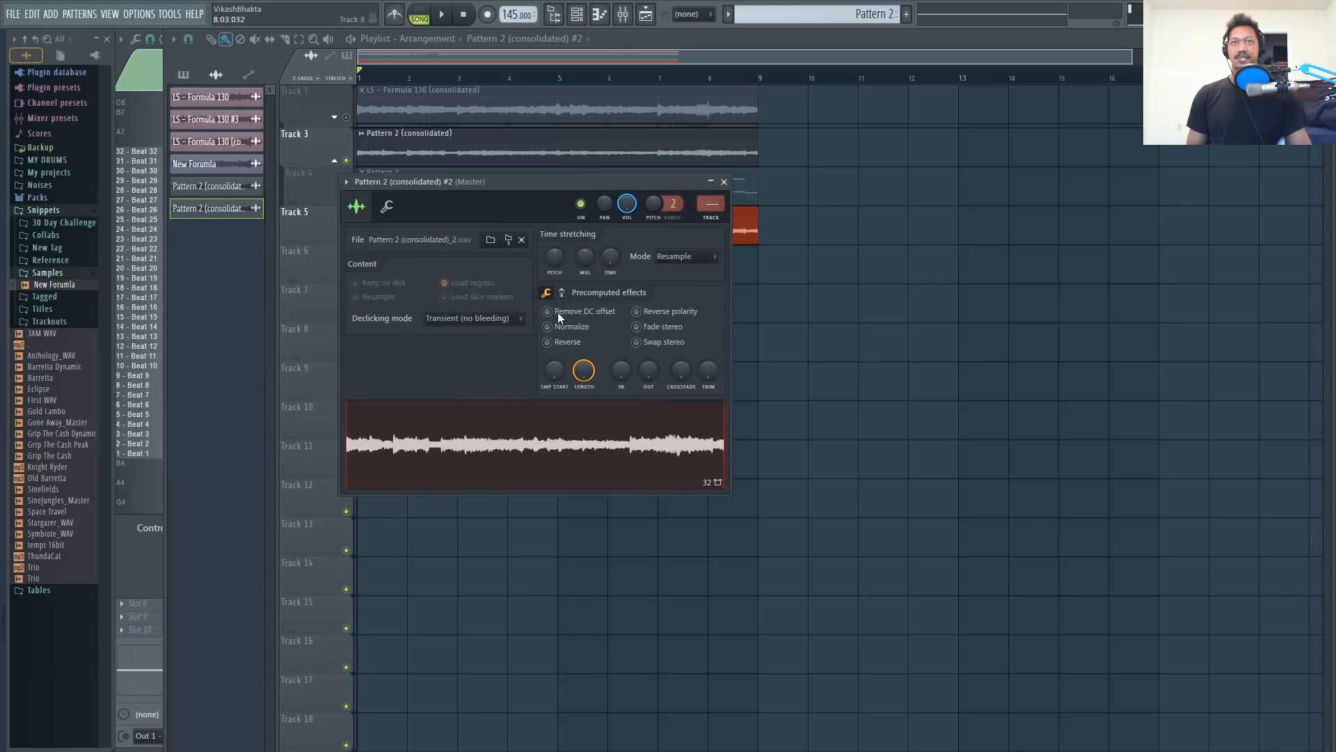
left_click(381, 223)
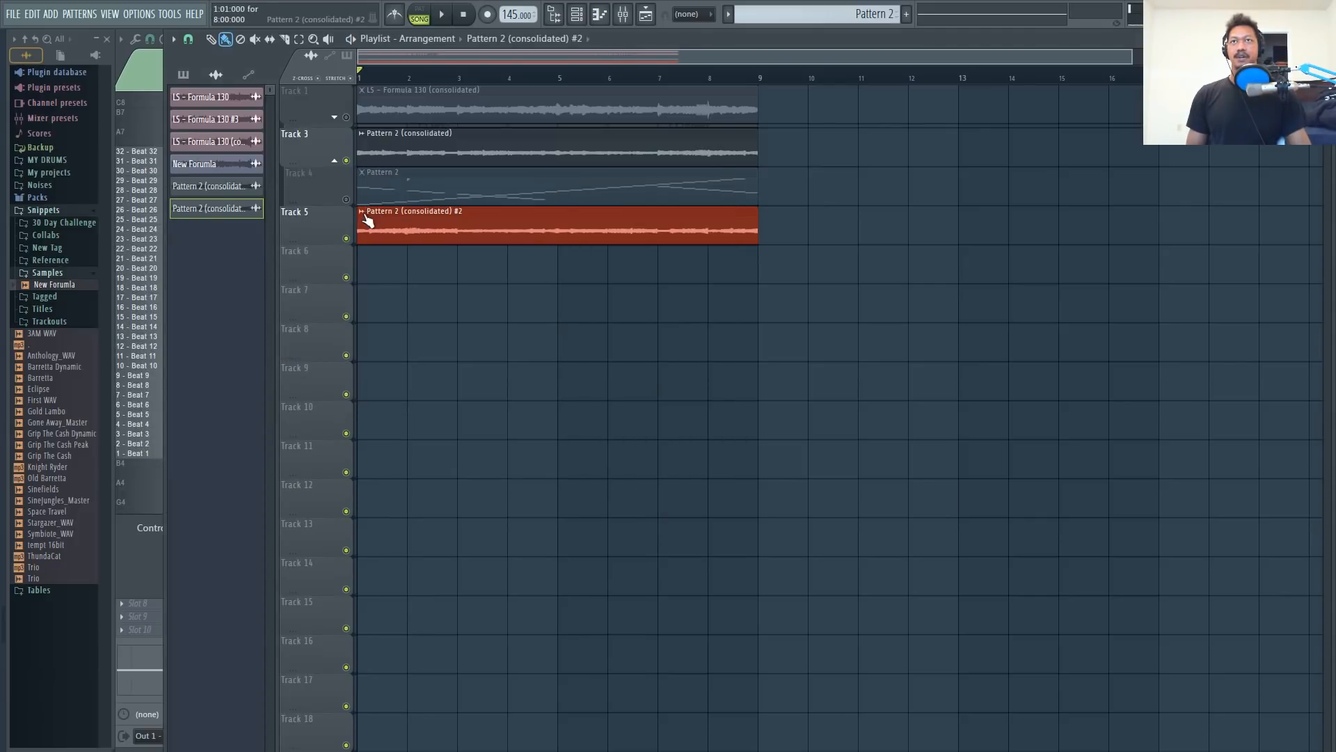
left_click(365, 211)
mouse_move(397, 380)
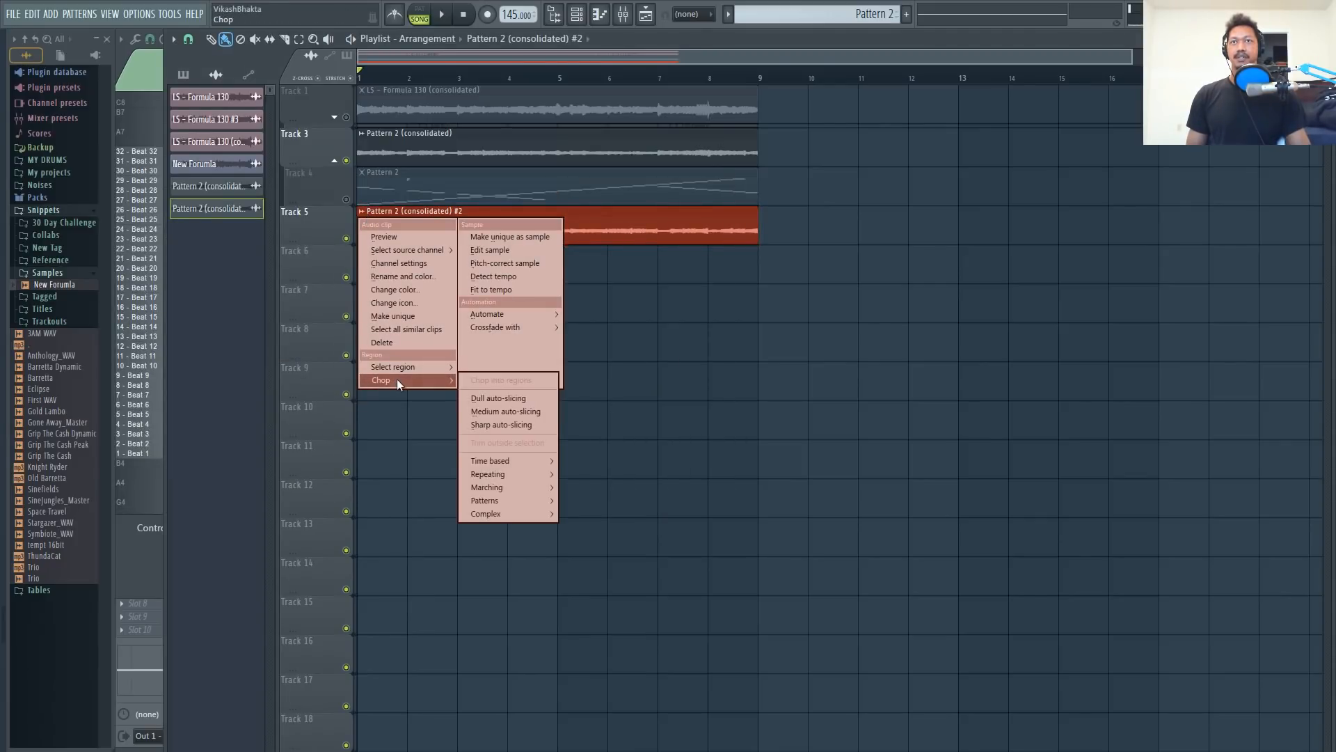
mouse_move(508, 462)
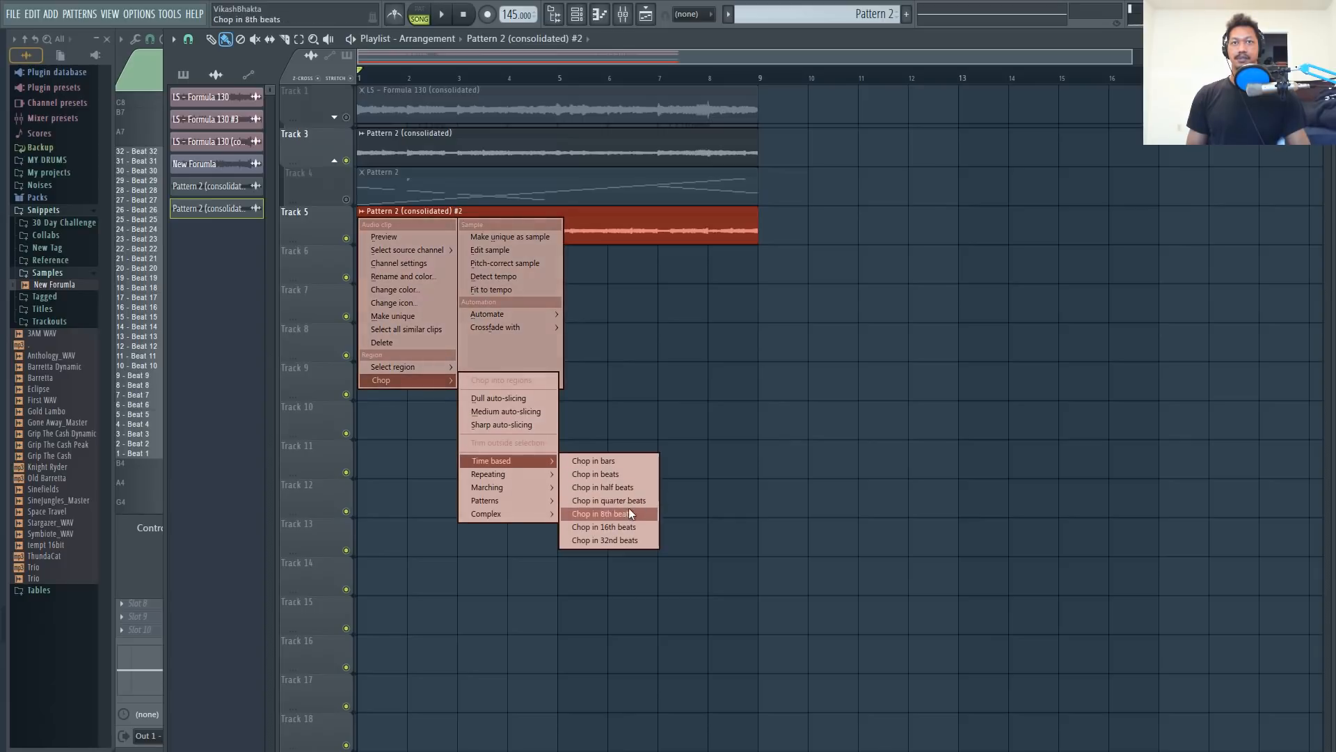
left_click(611, 461)
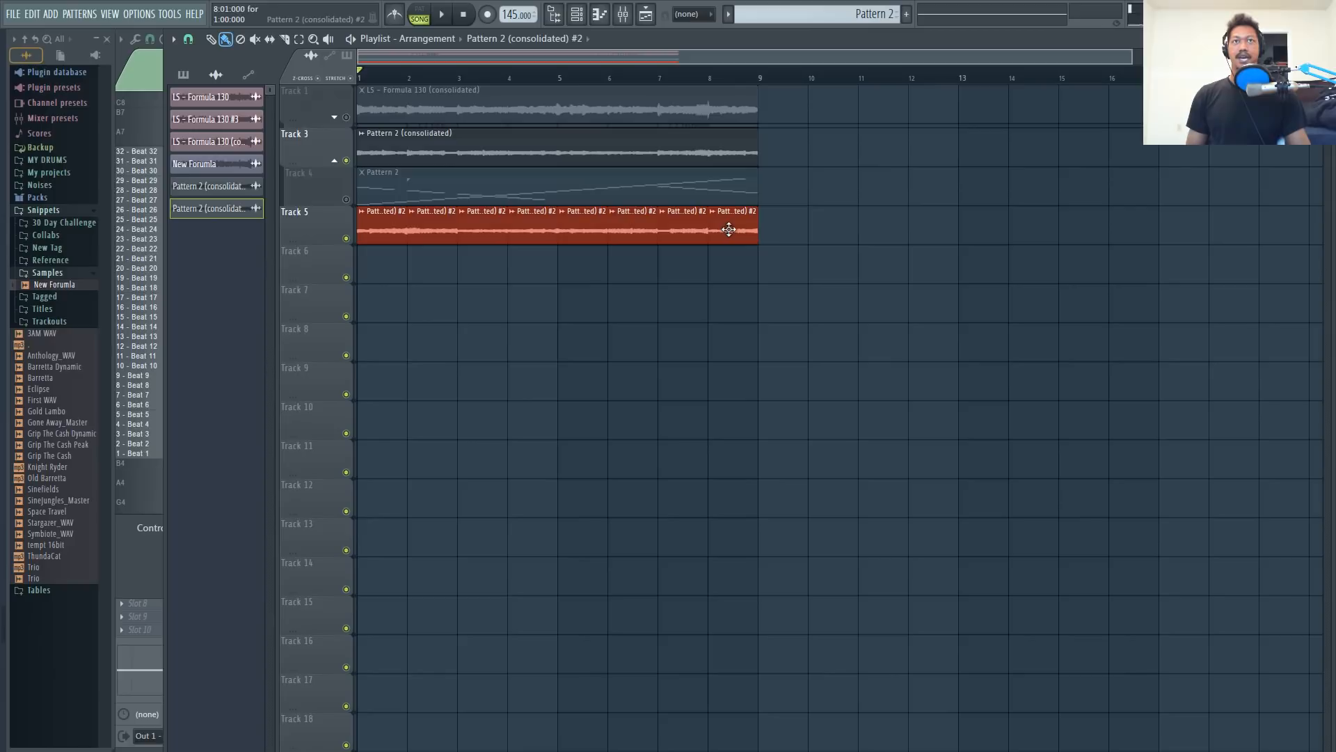
Collapse the track group under Track 3 to hide the muted original Pattern 2 clip.
left_click(821, 234)
right_click(826, 235)
left_click_drag(740, 227, 390, 266)
left_click_drag(681, 236, 369, 220)
left_click(336, 162)
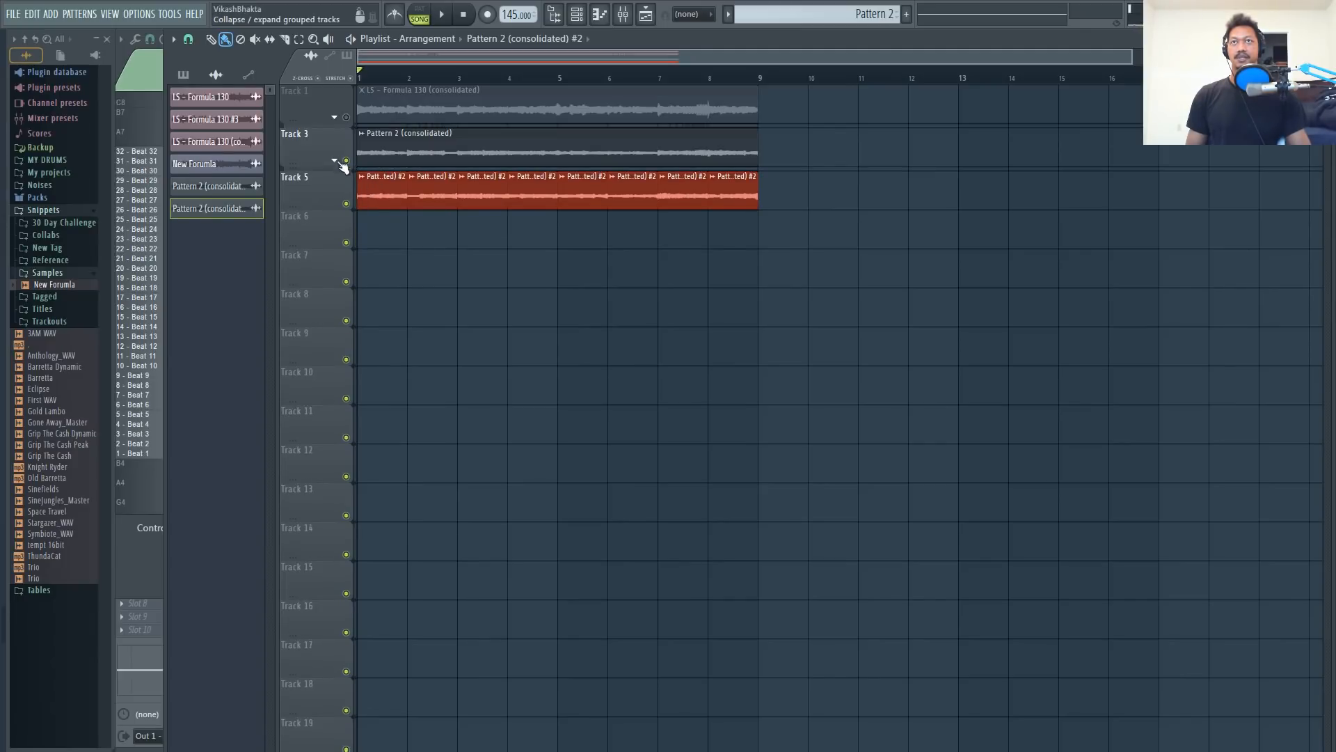
Audition the chopped clip on Track 5 and delete its slices at bars 2 and 7.
key("space")
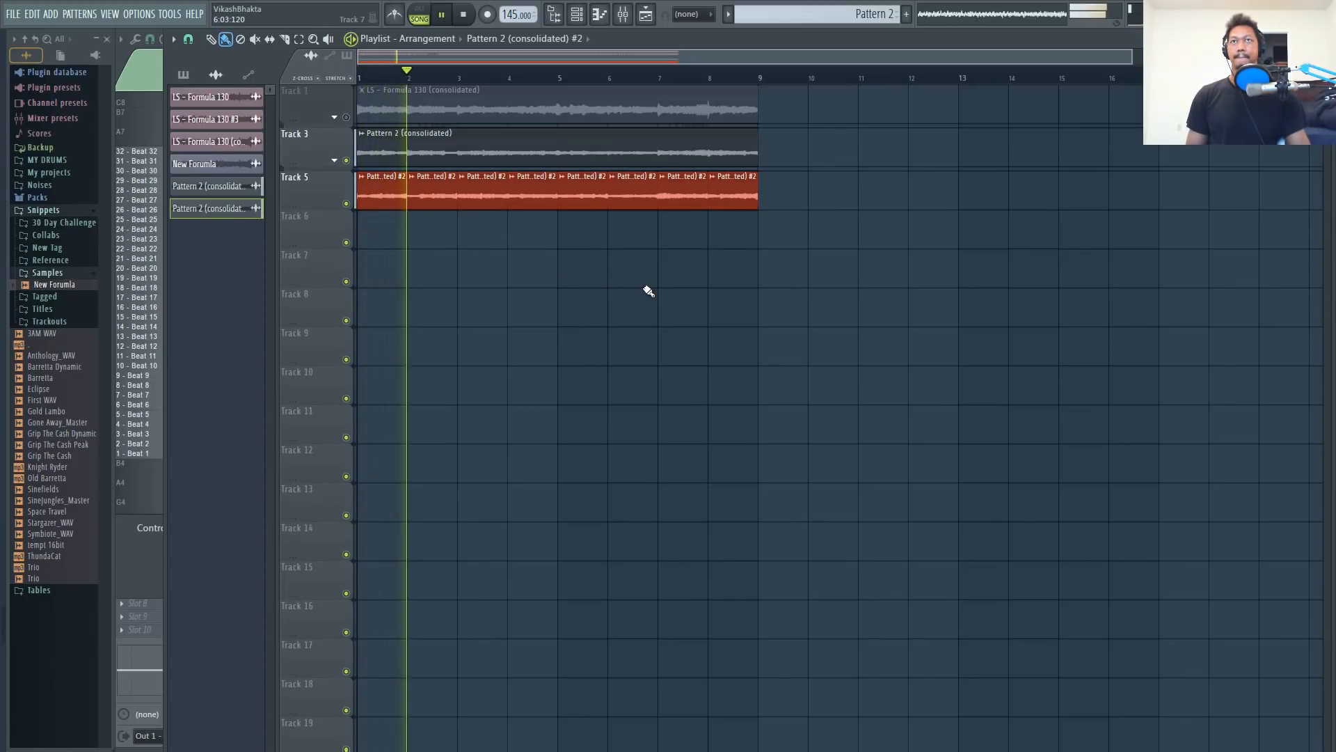
key("space")
right_click(432, 192)
key("space")
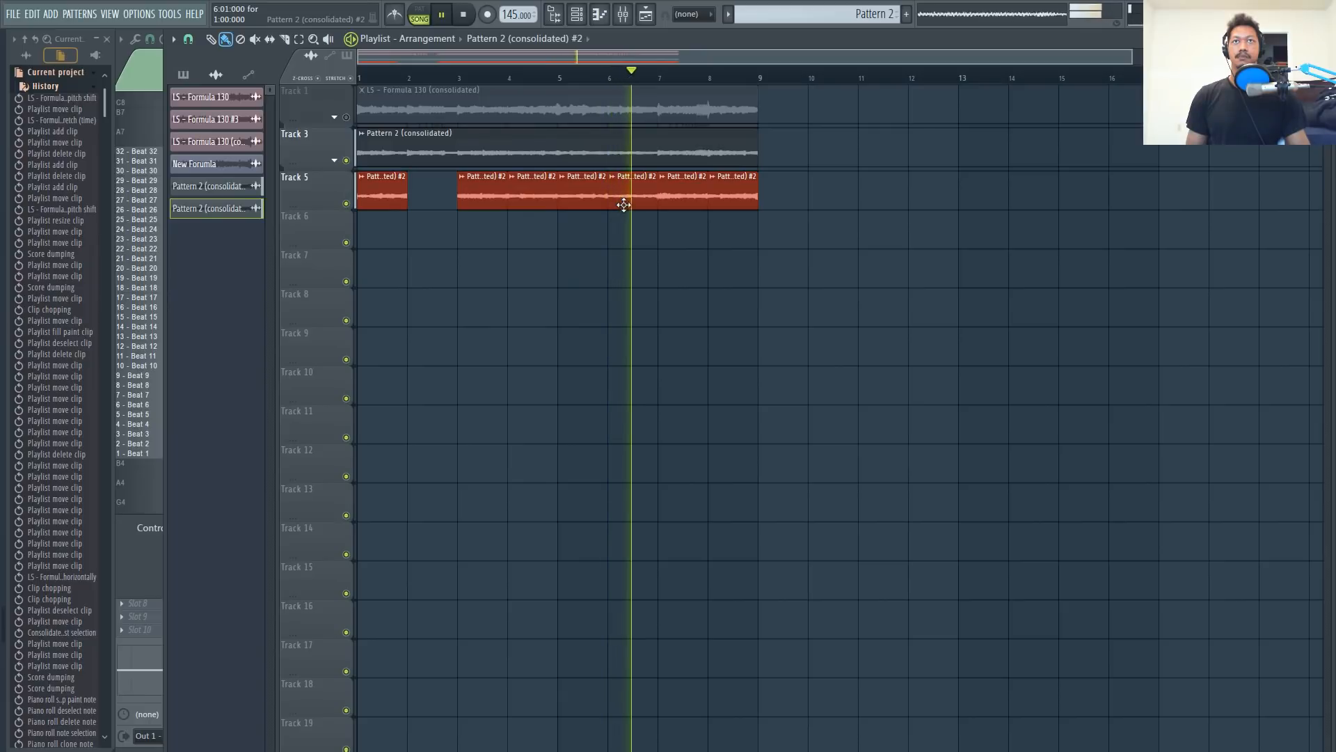
key("space")
right_click(677, 203)
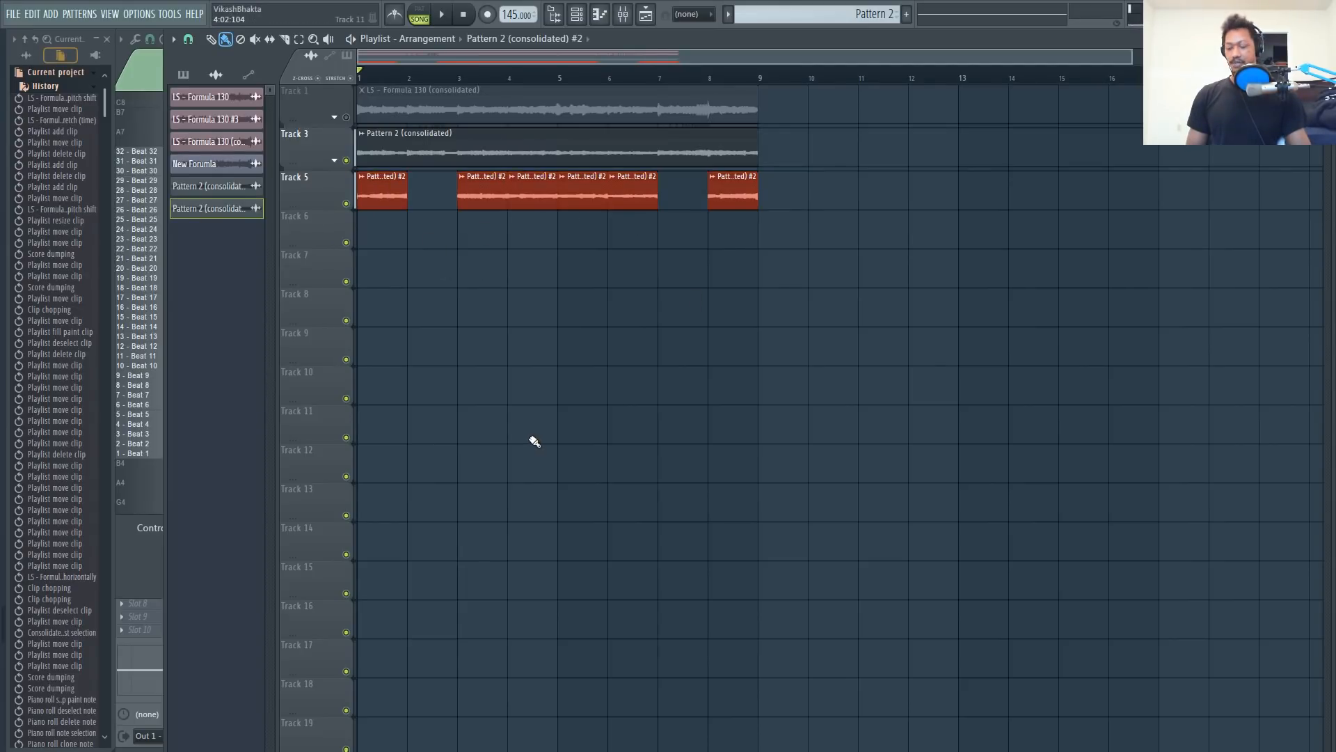
Consolidate the remaining Track 5 slices into one clip and lower its channel volume to 32%.
key("ctrl+alt+c")
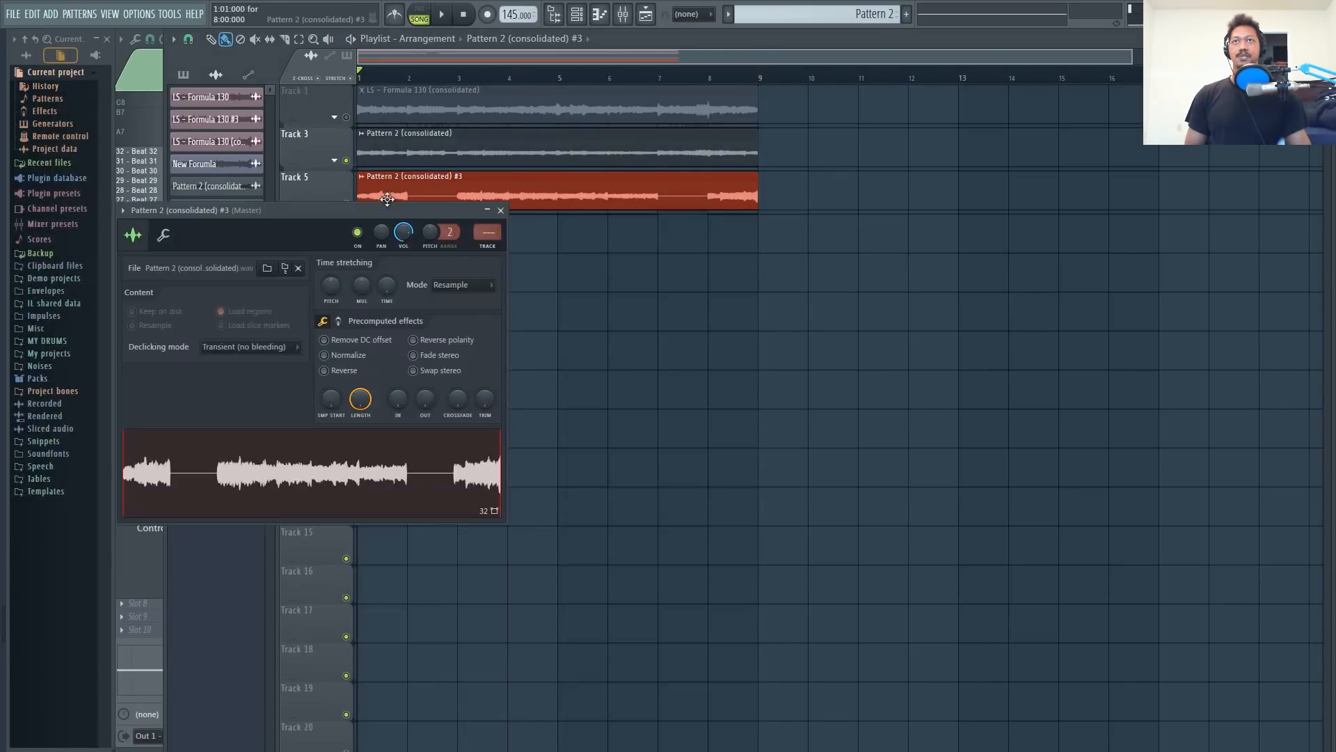
left_click_drag(390, 213, 691, 206)
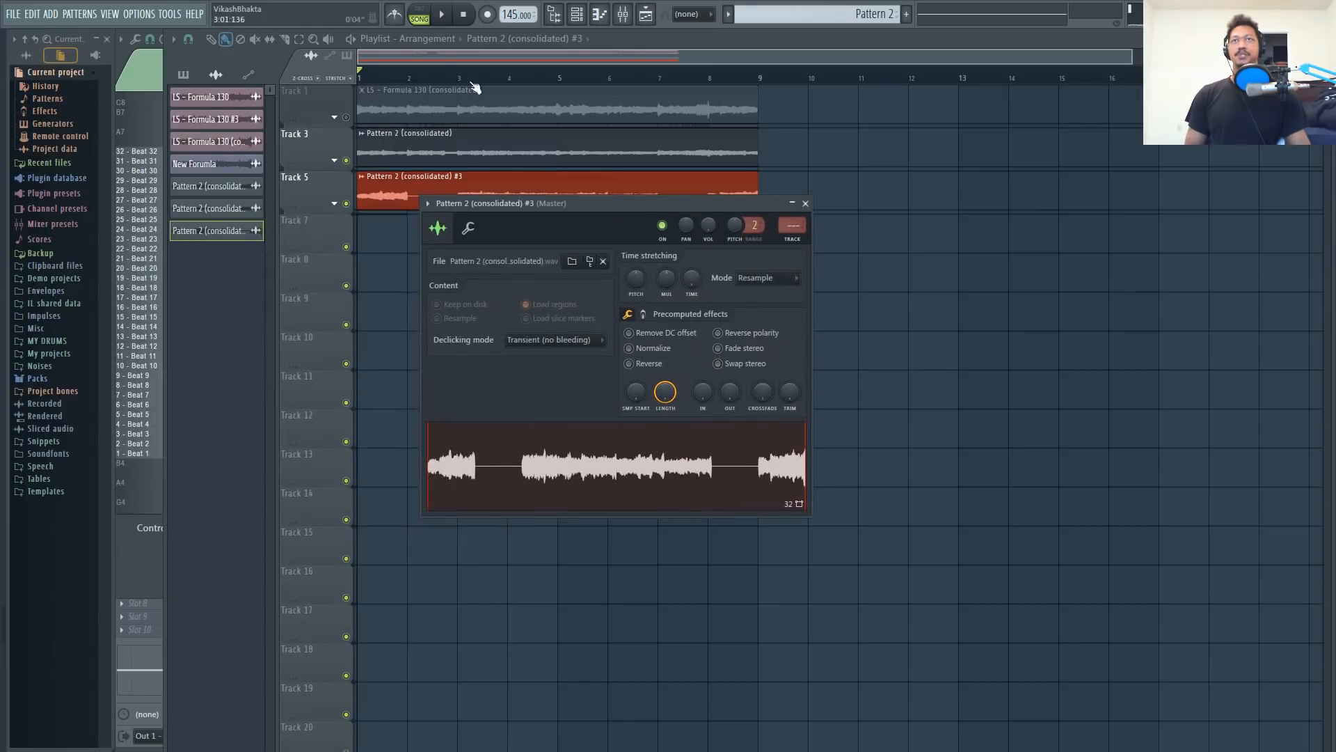
key("space")
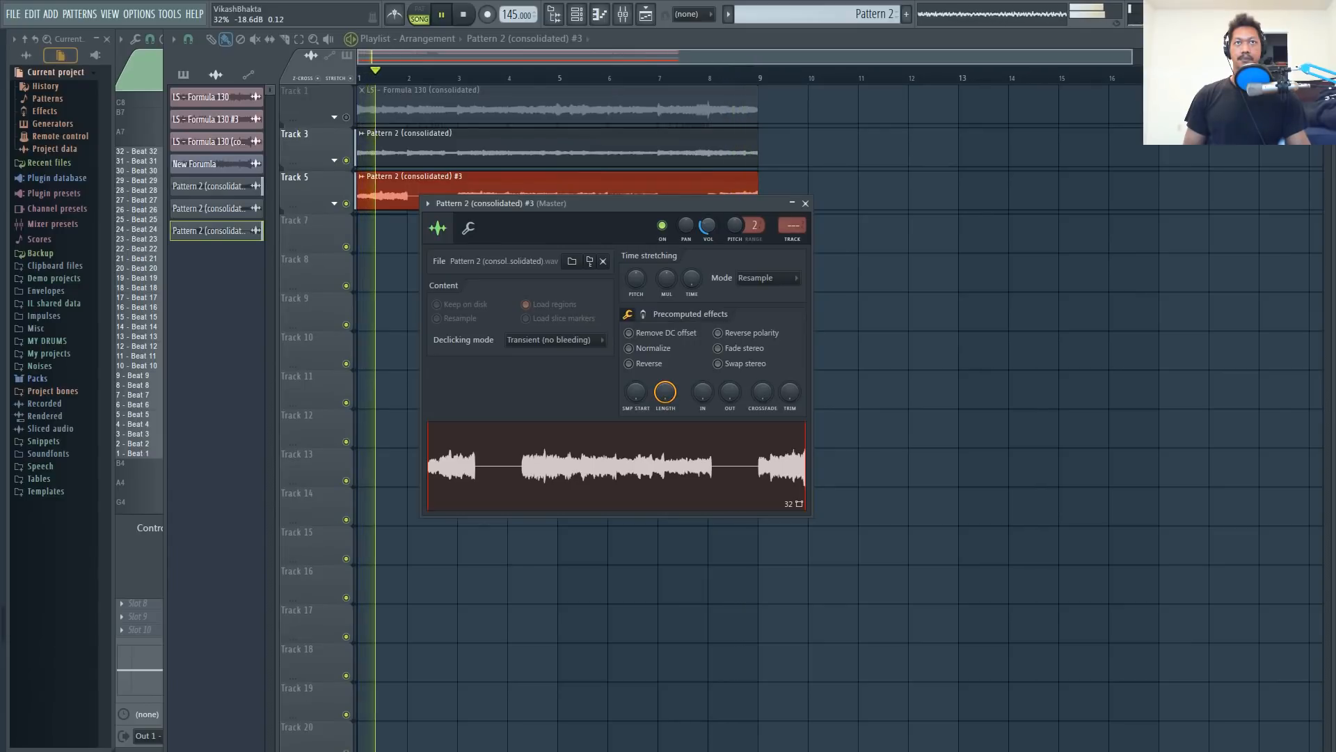
key("space")
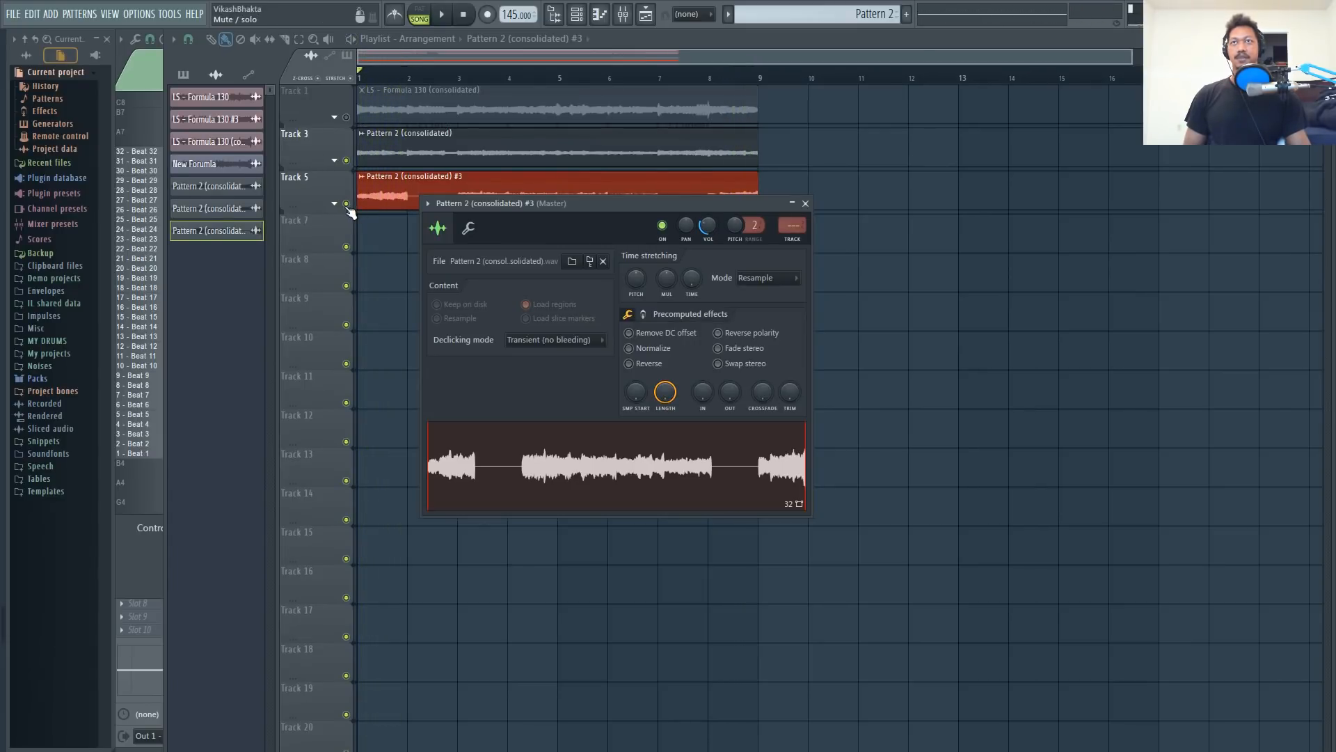
Compare playback with the consolidated Track 5 layer muted and unmuted.
left_click(346, 204)
key("space")
key("space")
left_click(346, 203)
key("space")
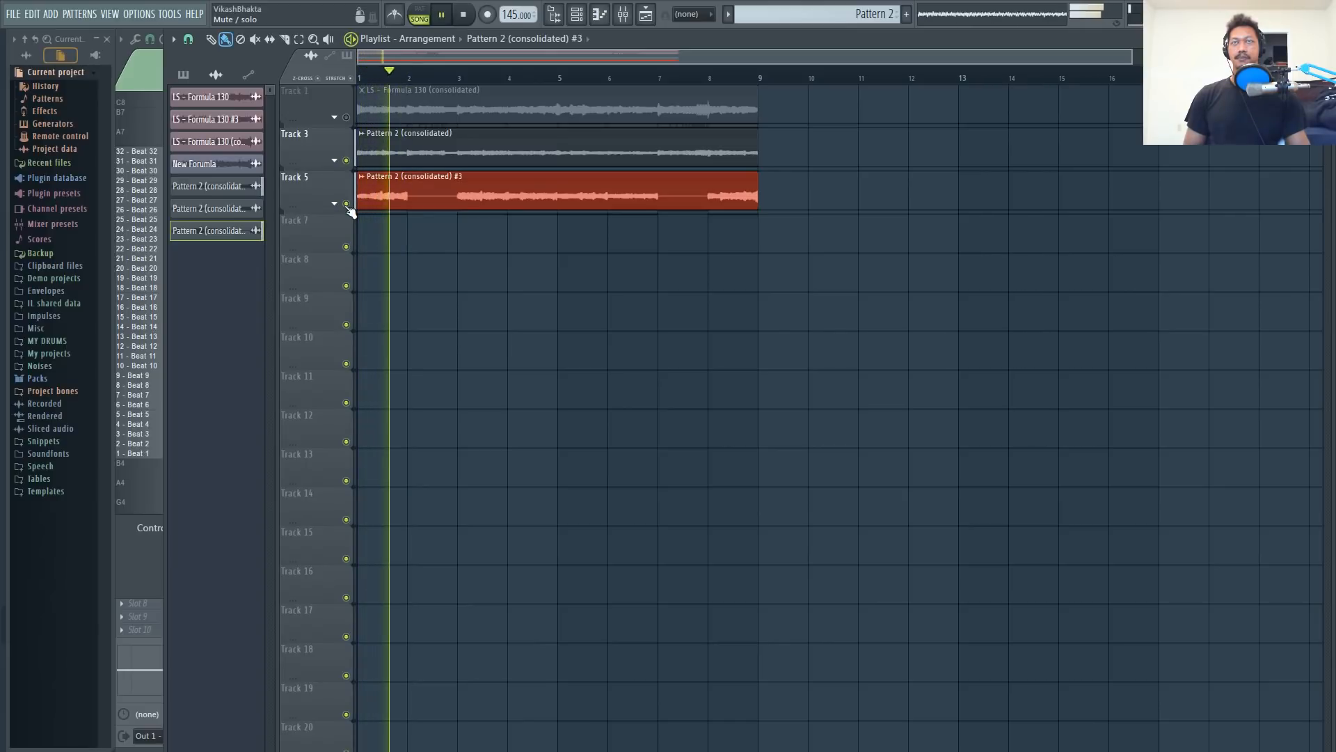
key("space")
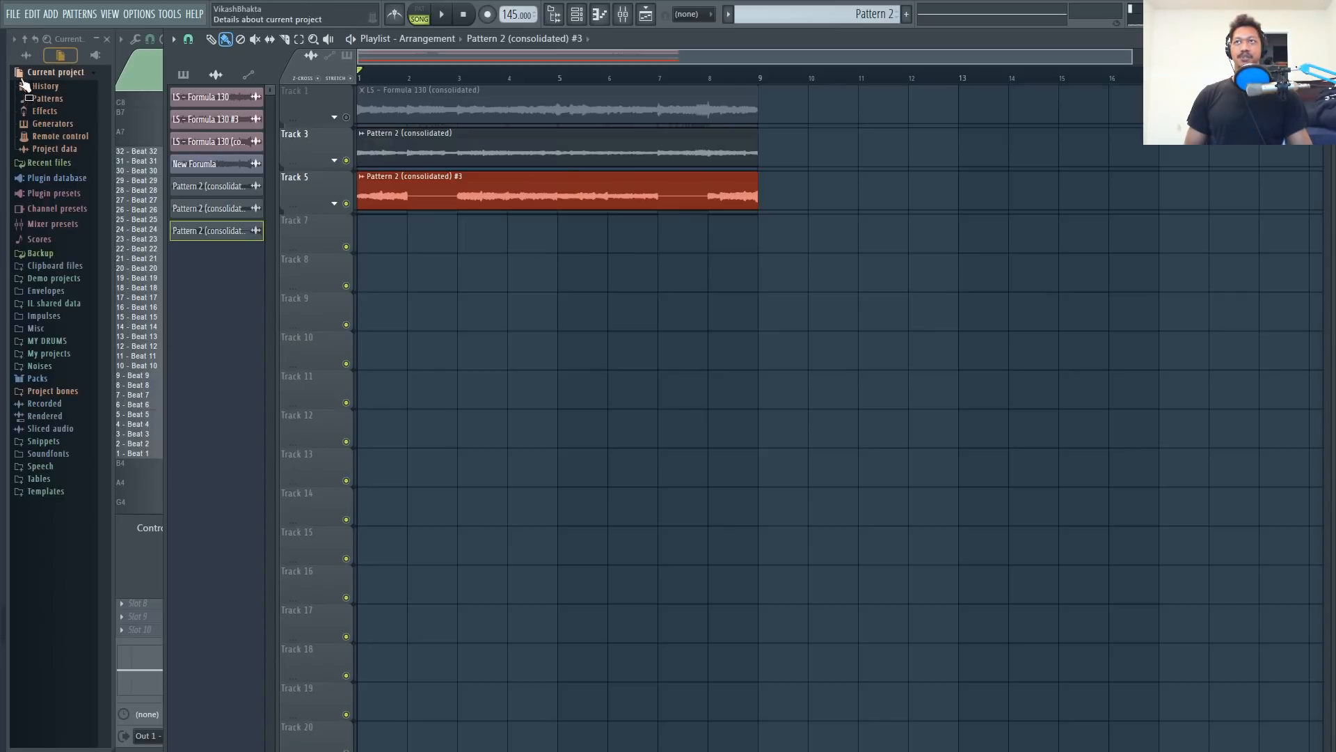
Add the LS - Formula 130 - Copy loop from the LifeStyle loop kit in MY DRUMS to the start of Track 8.
left_click(26, 54)
left_click(47, 160)
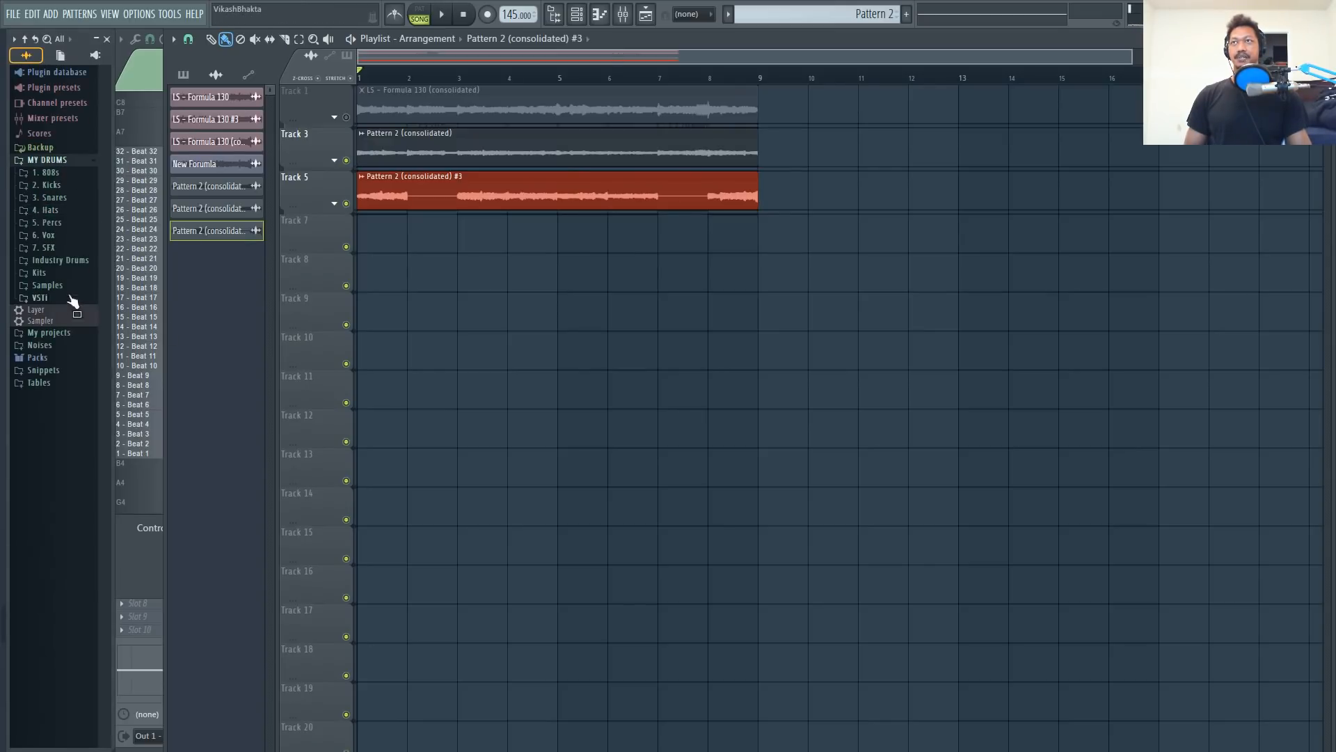
left_click(39, 272)
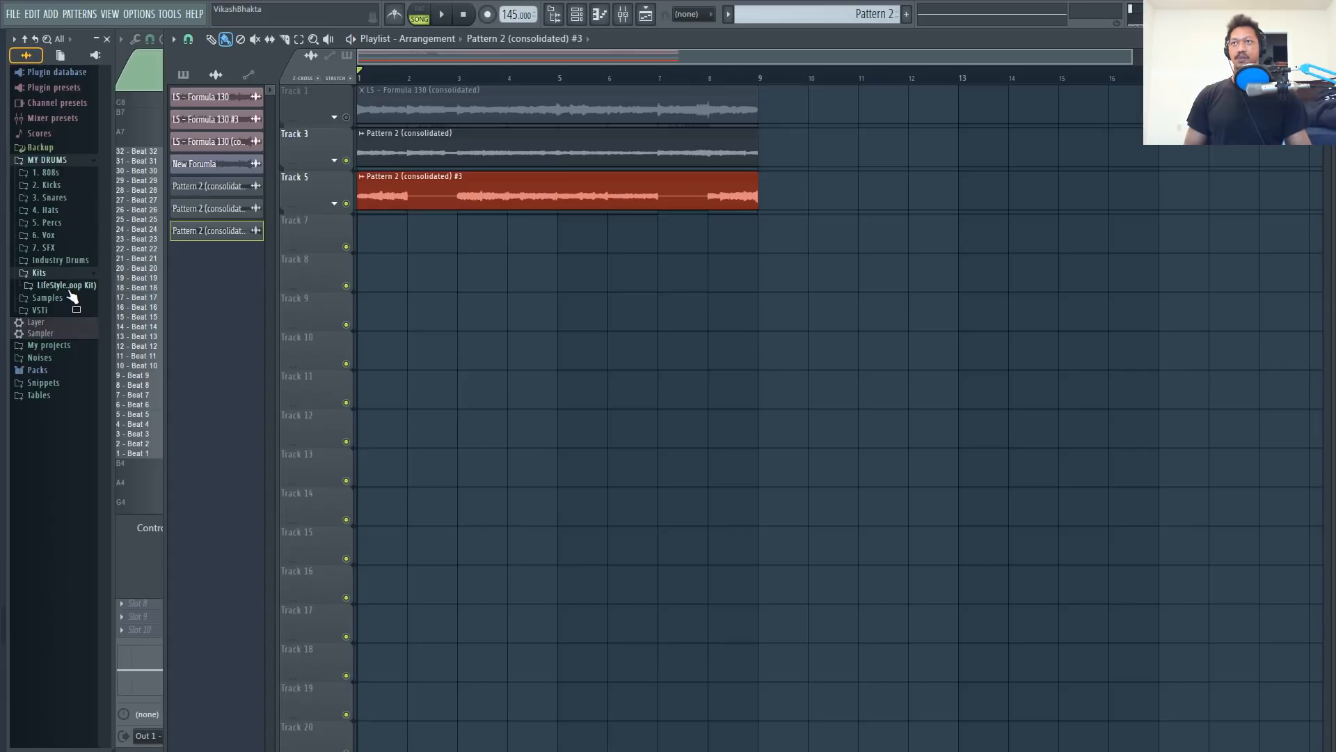
left_click(70, 288)
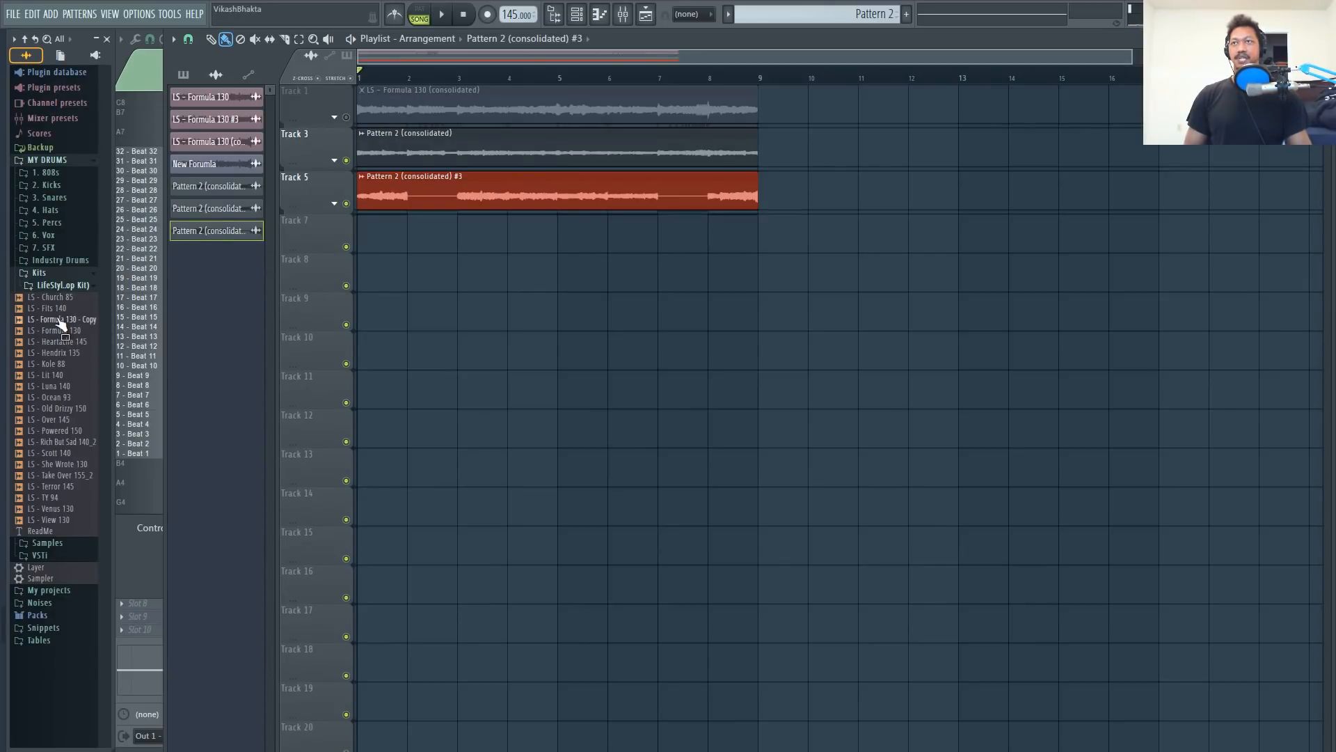
left_click_drag(59, 324, 431, 279)
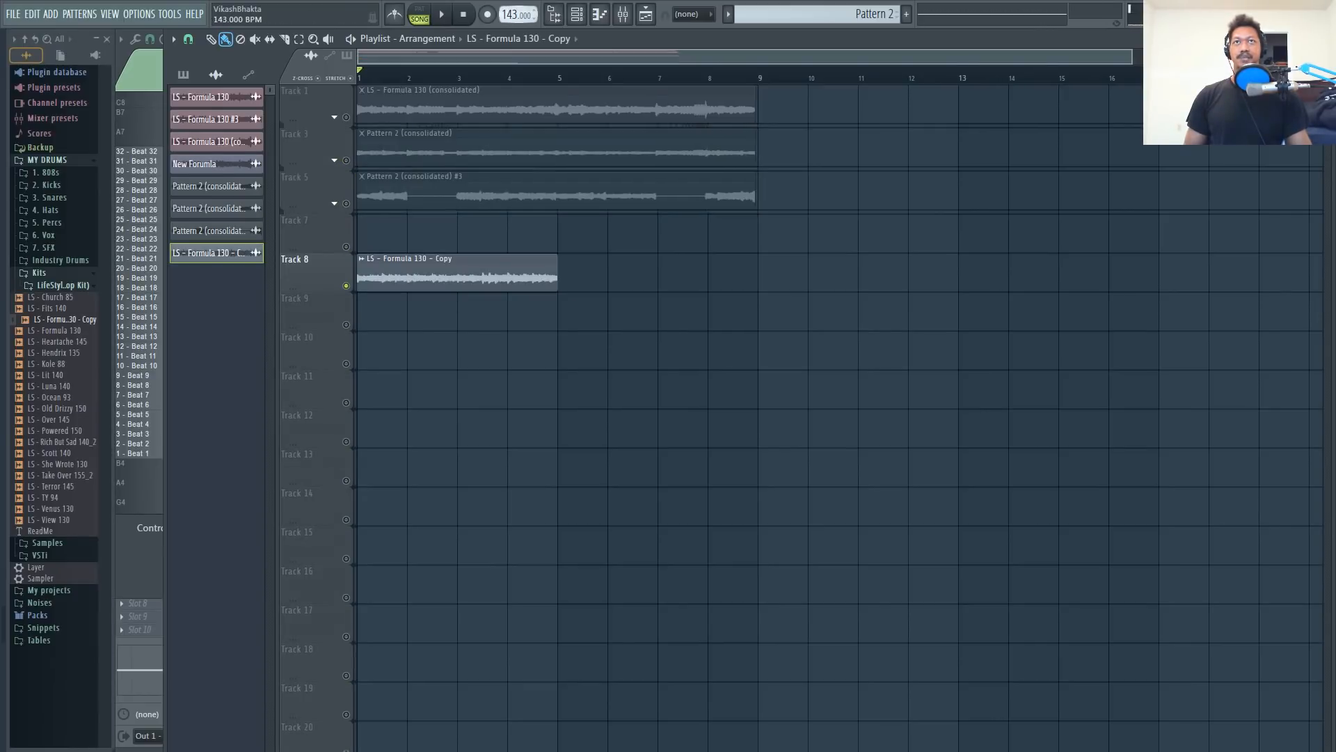
Audition the original loop on Track 8 at a tempo of 130 BPM and return the tempo to 145 BPM.
left_click_drag(517, 14, 517, 28)
key("space")
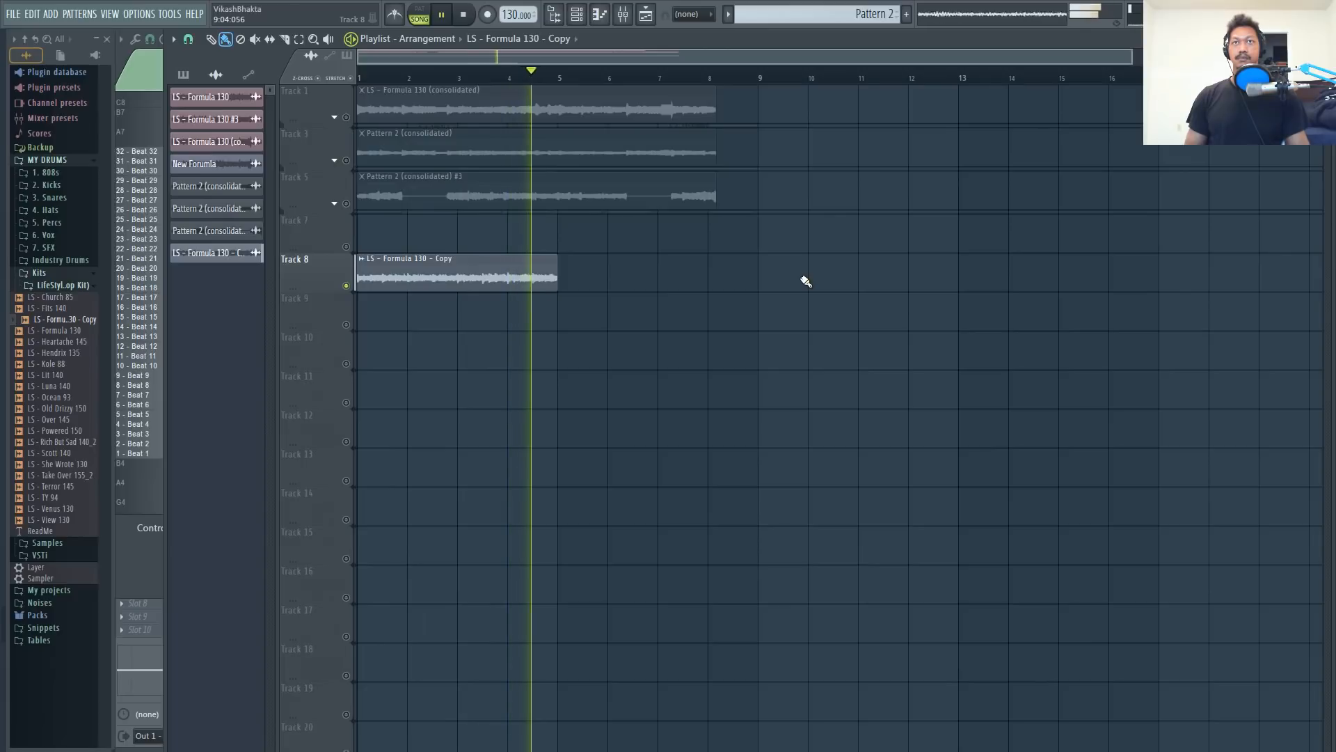
key("space")
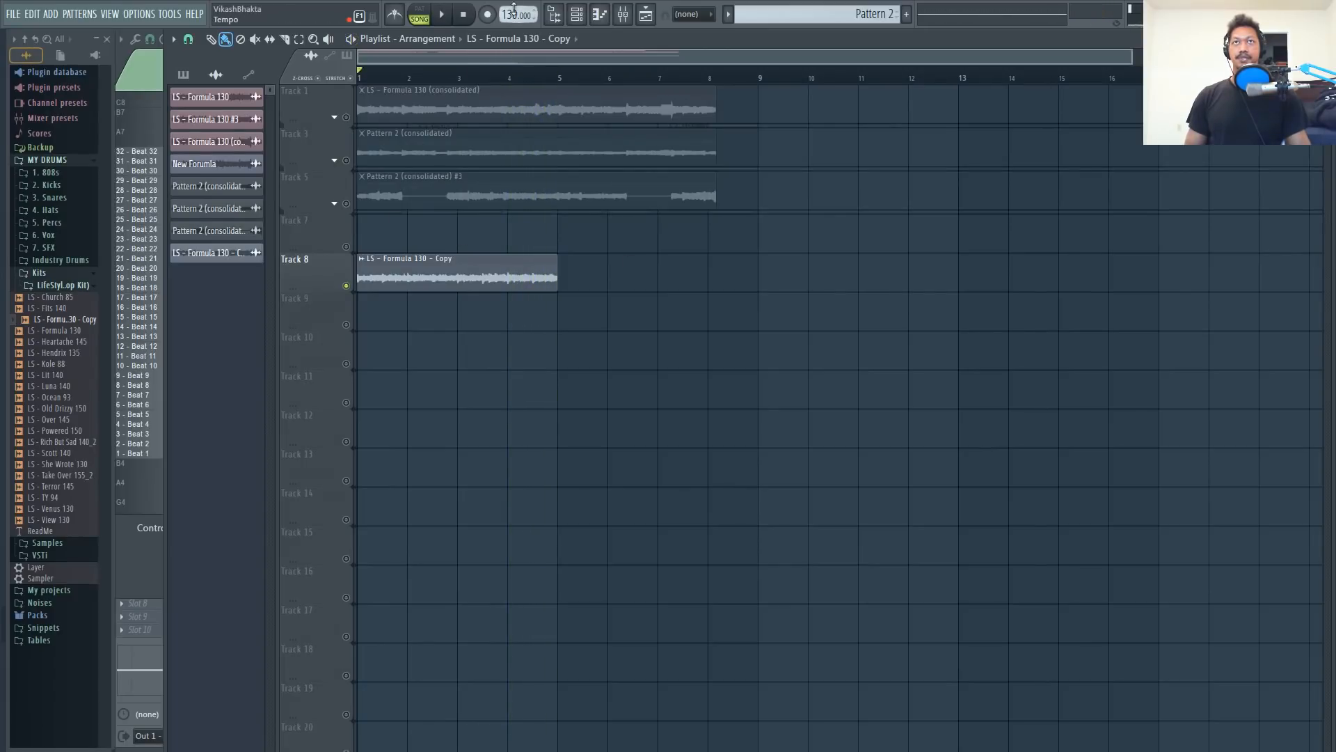
scroll(516, 14, "up", 18)
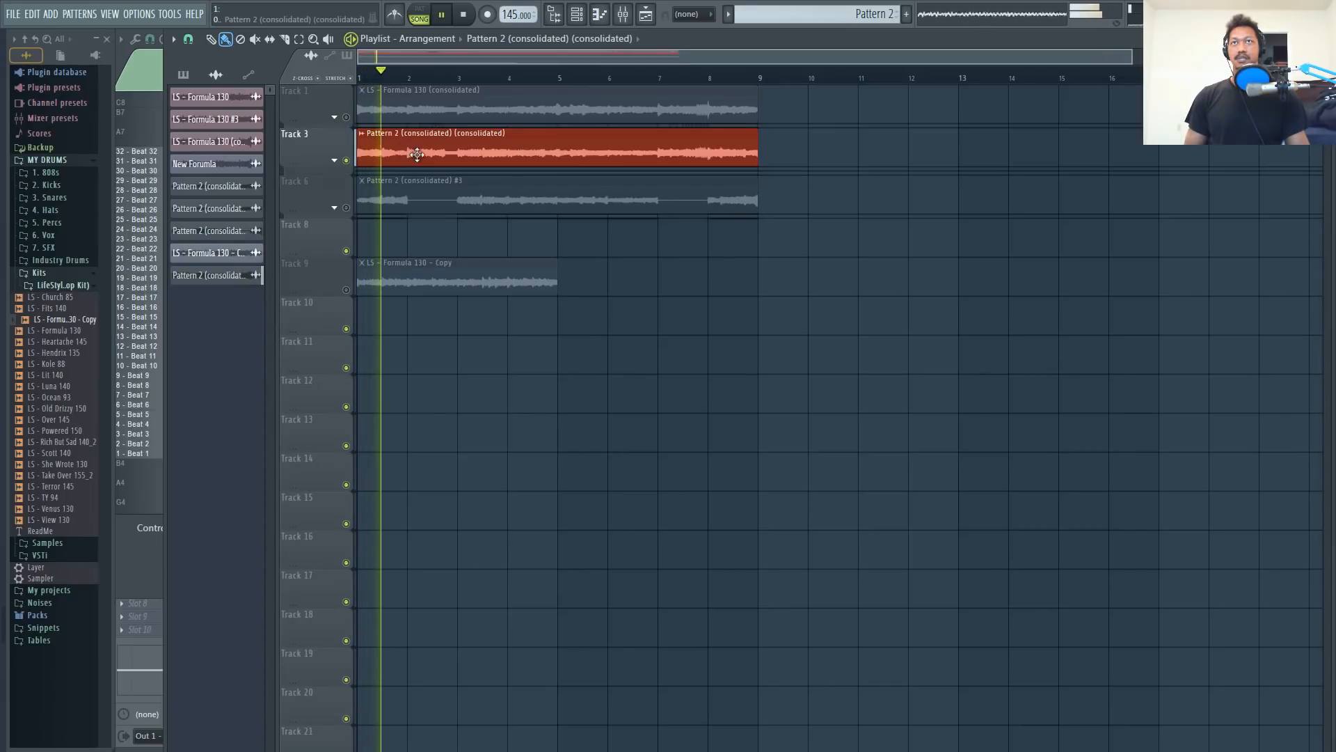
Normalize the Pattern 2 (consolidated) (consolidated) clip on Track 3 and move it to the start of Track 8.
left_click(382, 133)
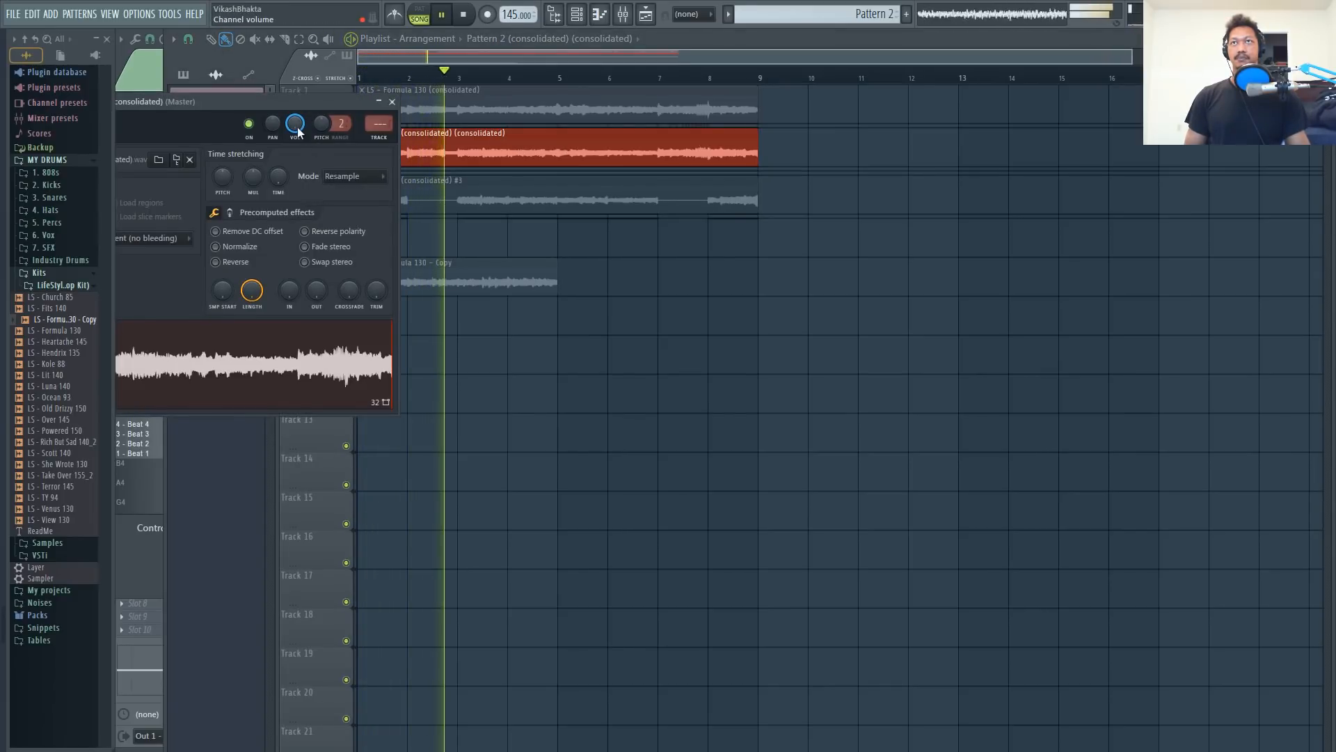
left_click_drag(303, 110, 610, 130)
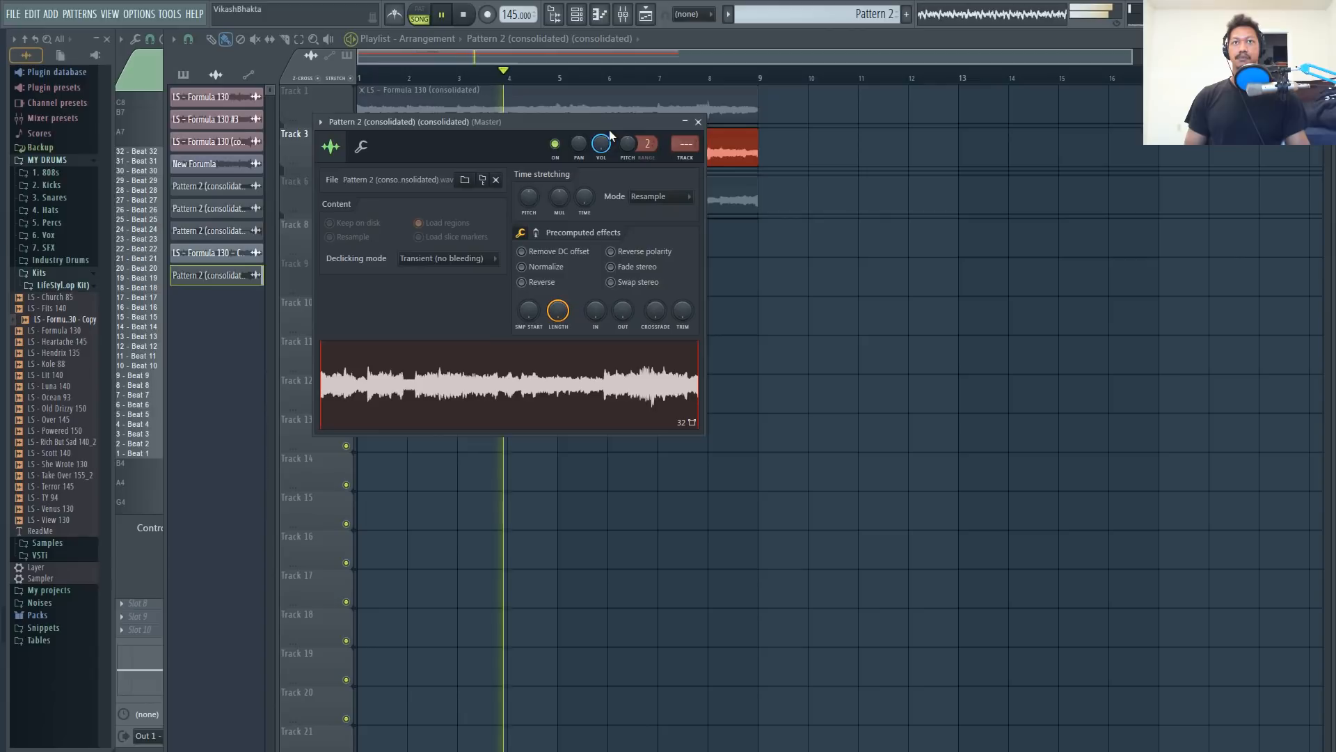
left_click(698, 122)
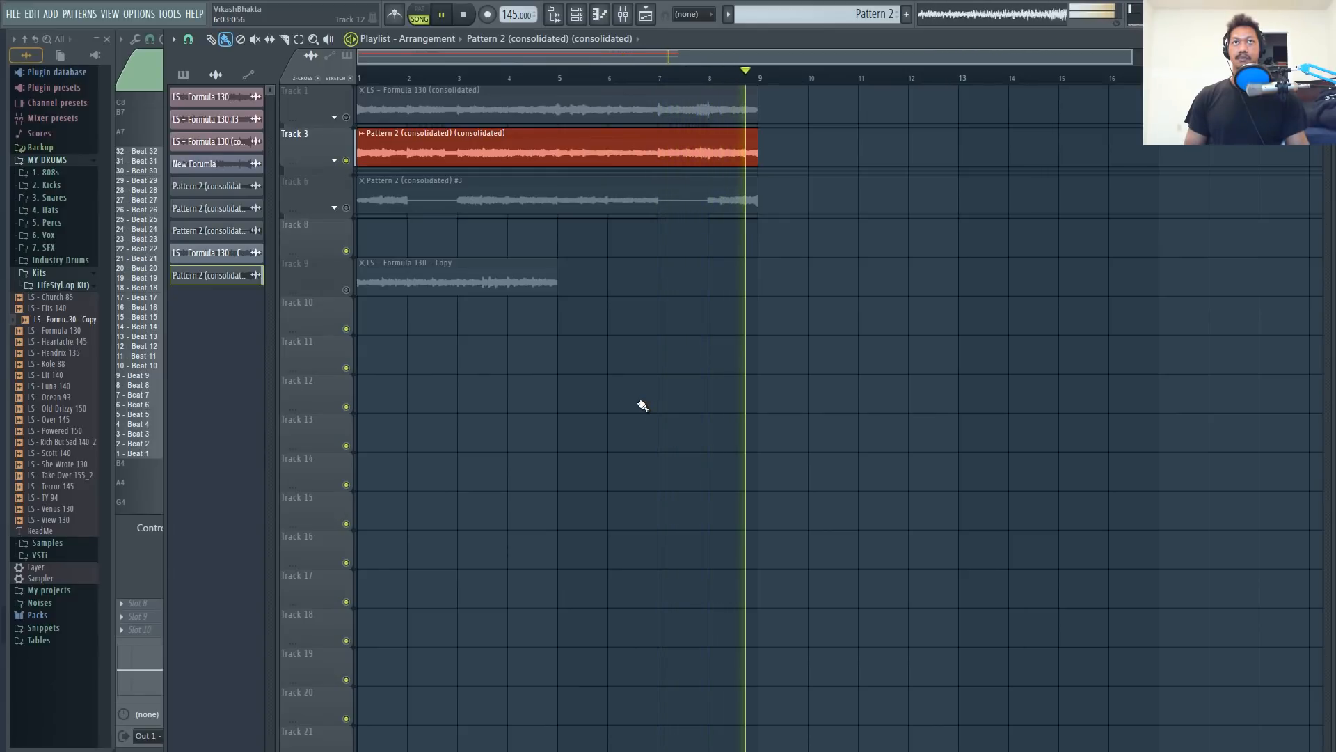
key("space")
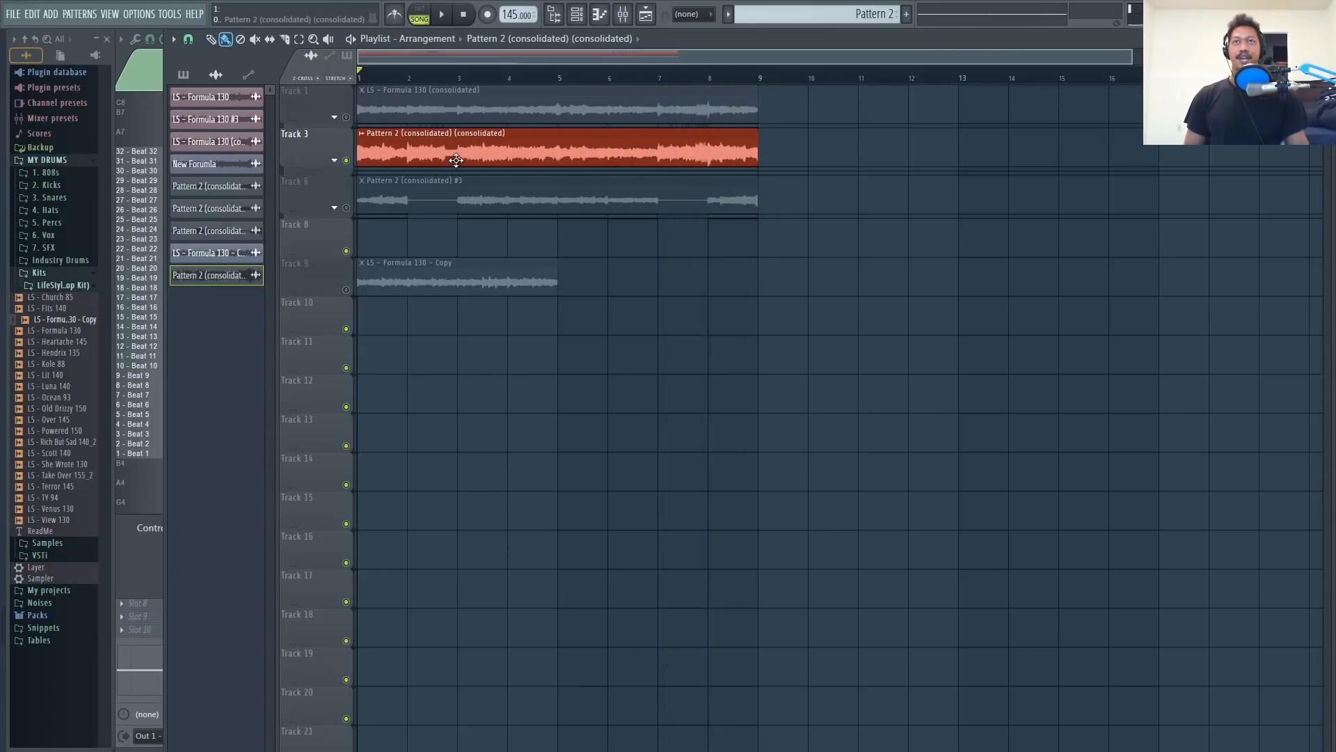
left_click_drag(441, 157, 427, 247)
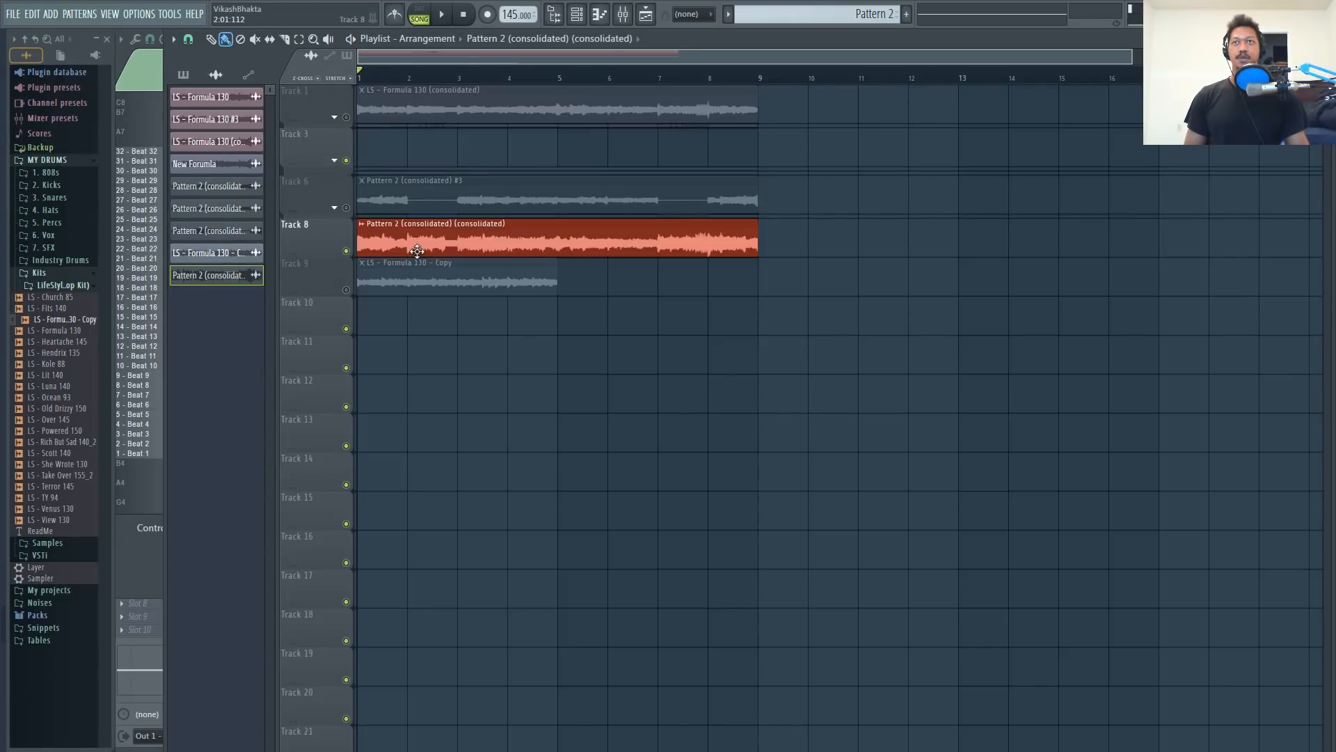
left_click(432, 200)
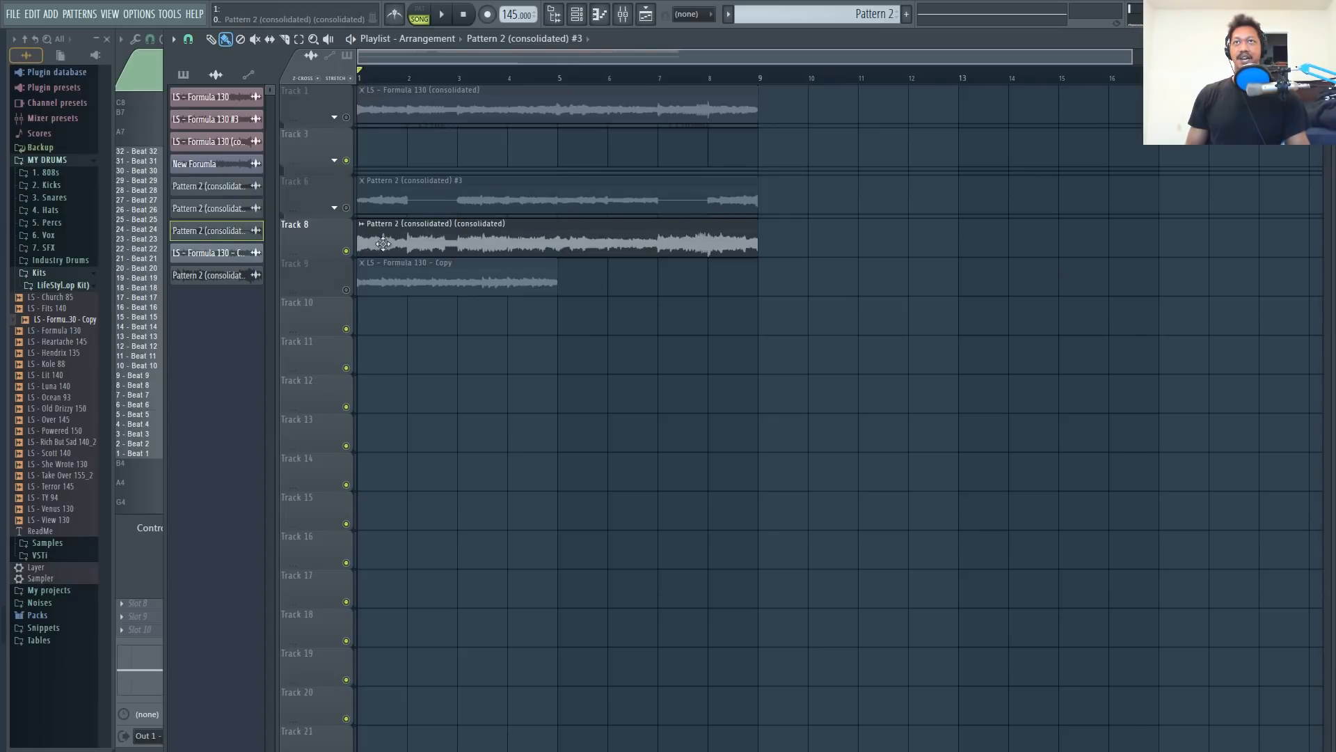
Examine the Chop options for the combined Track 8 clip, including the time-based, repeating, marching, pattern and complex presets.
left_click(361, 223)
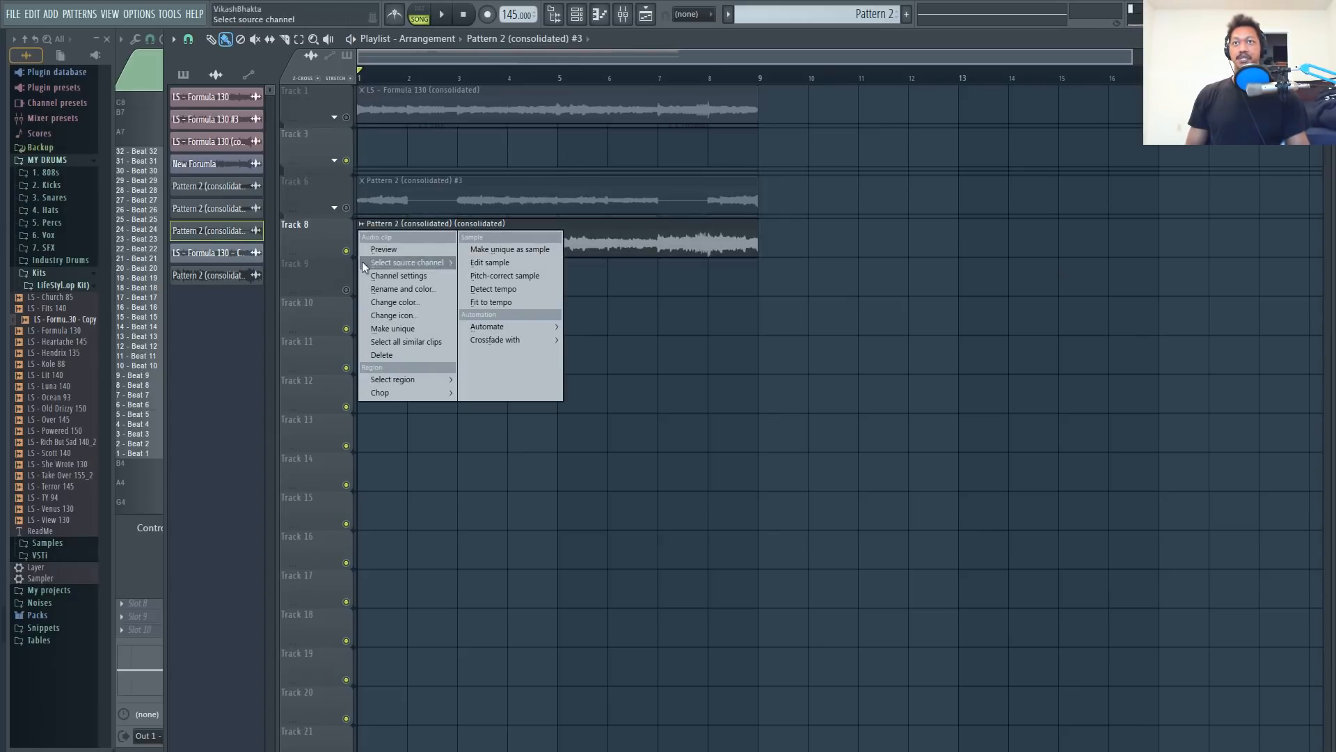
mouse_move(390, 394)
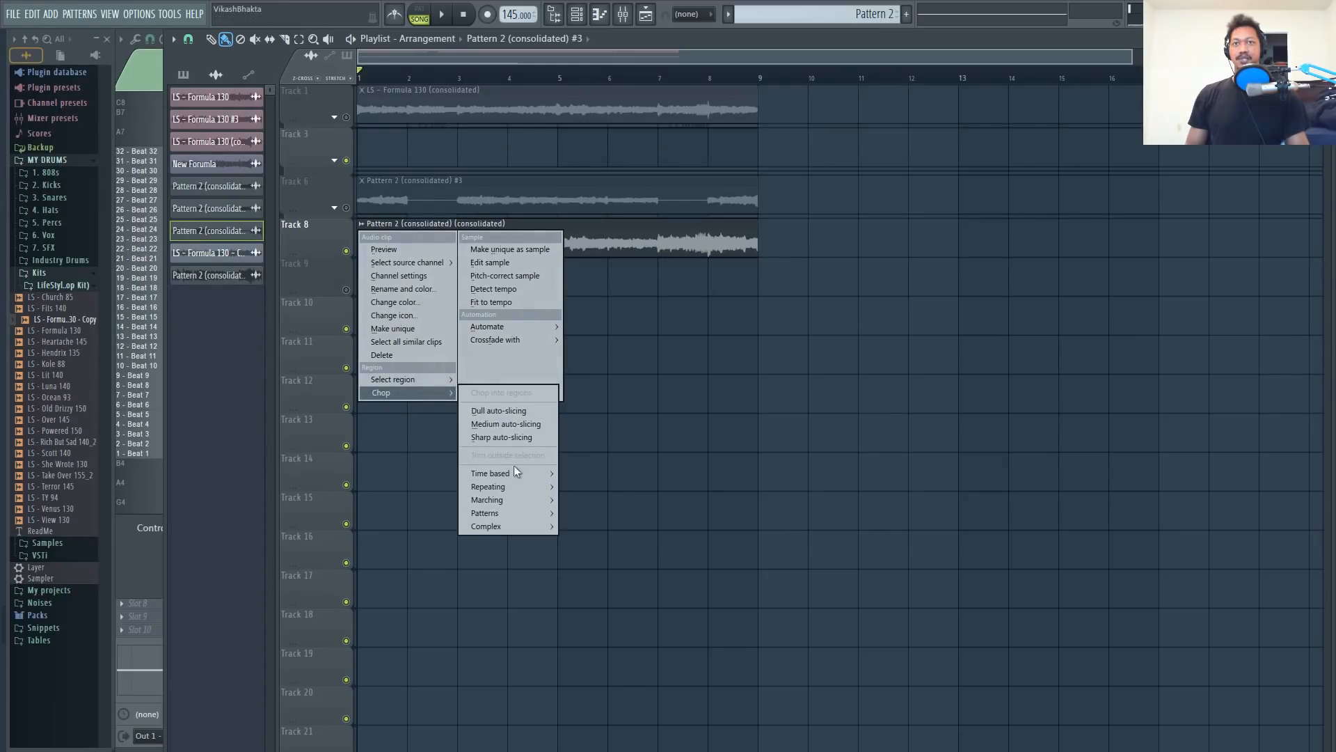
mouse_move(507, 475)
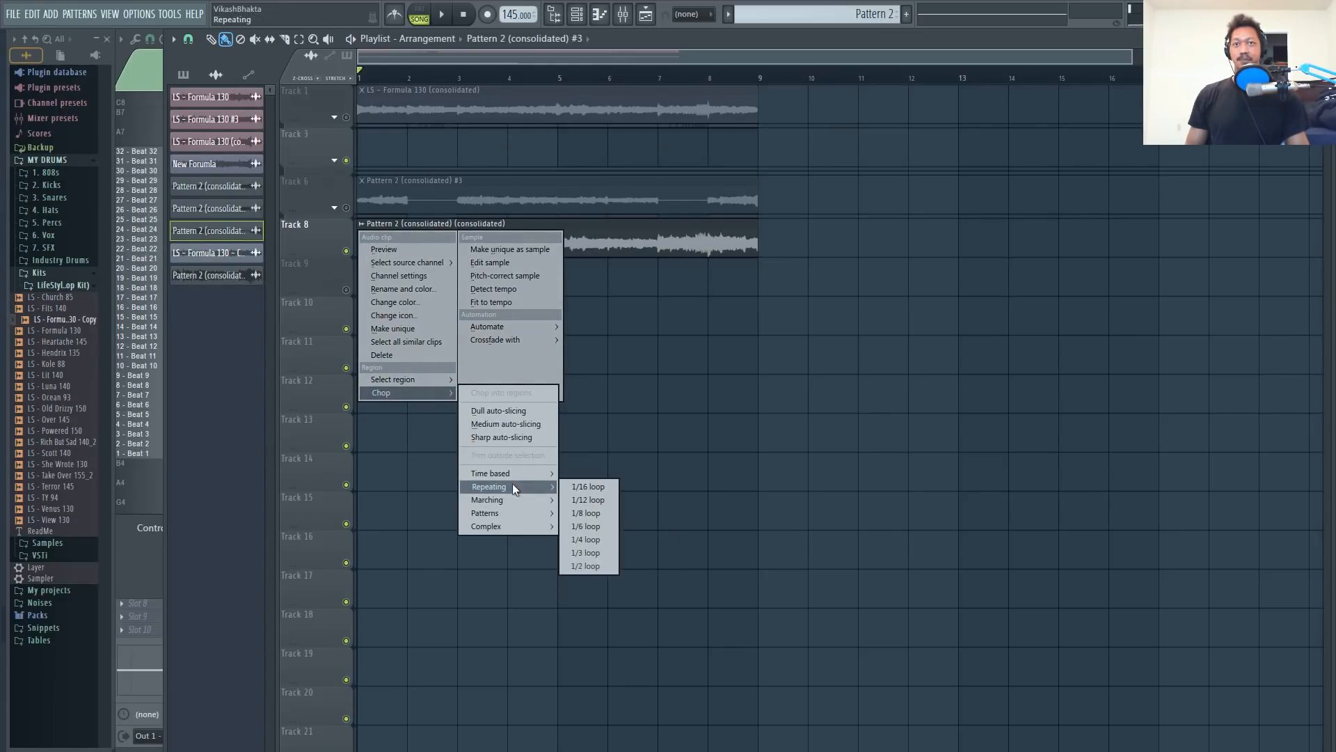
mouse_move(513, 501)
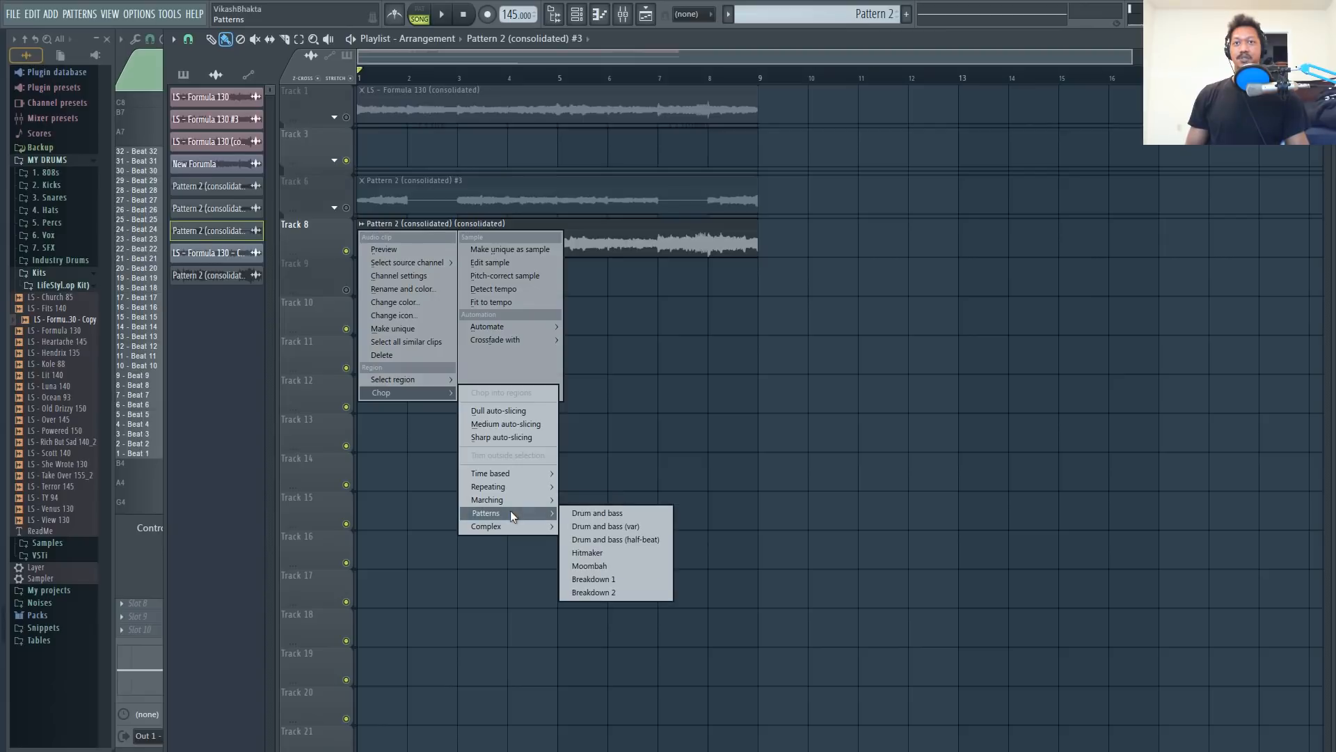
mouse_move(506, 529)
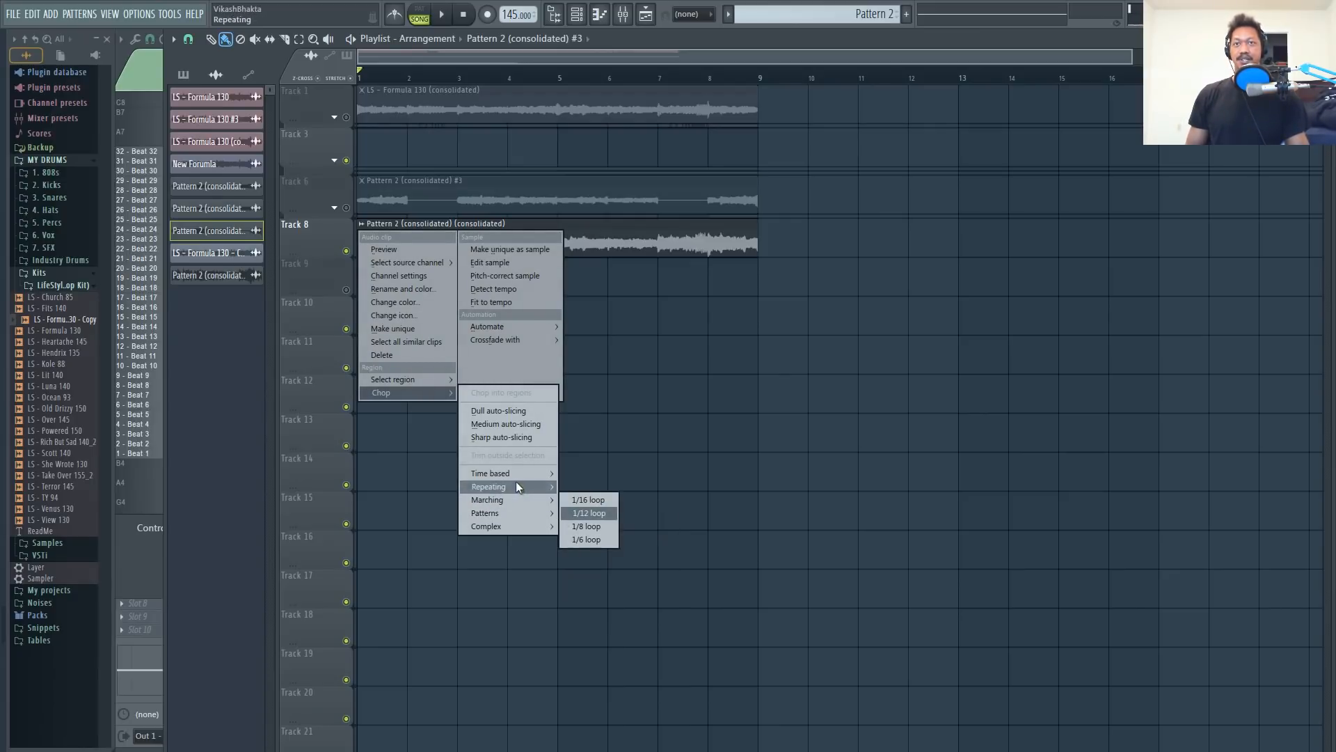
left_click(589, 486)
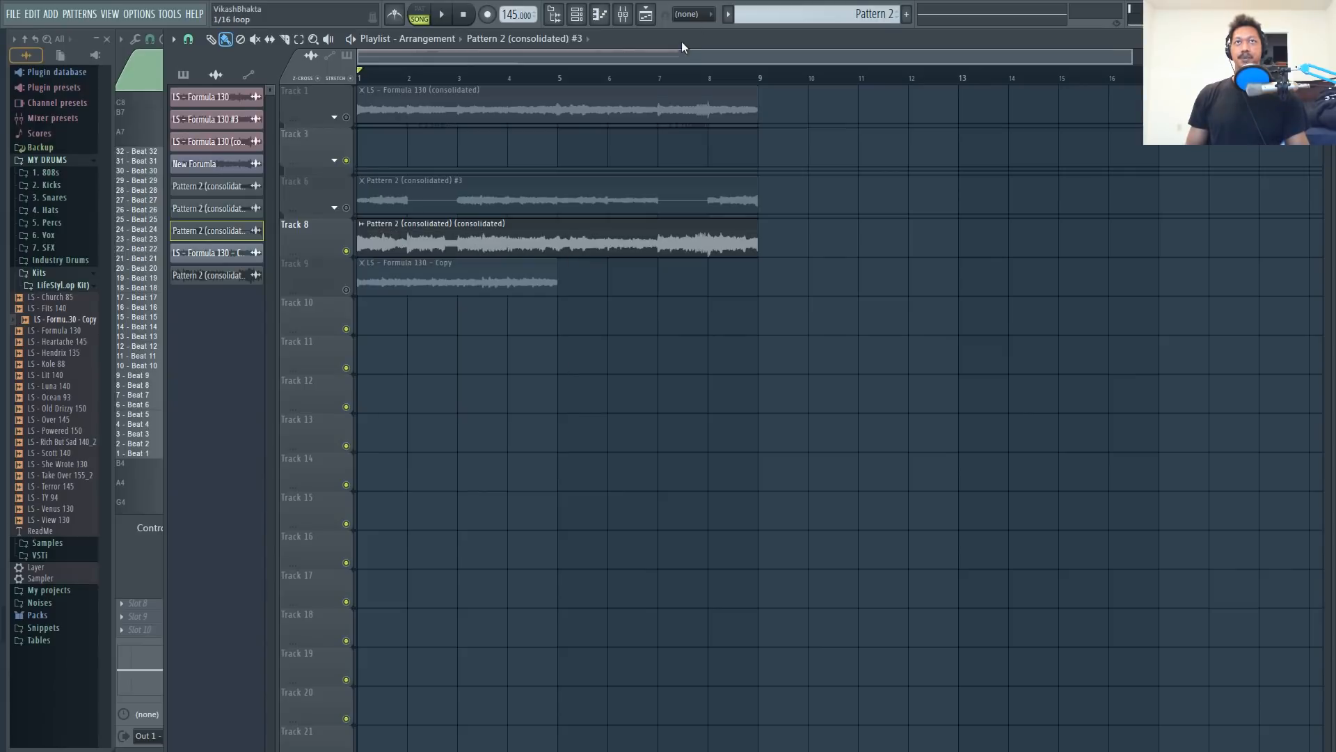
Route the combined Track 8 clip's channel to mixer track 4, Bass Bus.
left_click(376, 223)
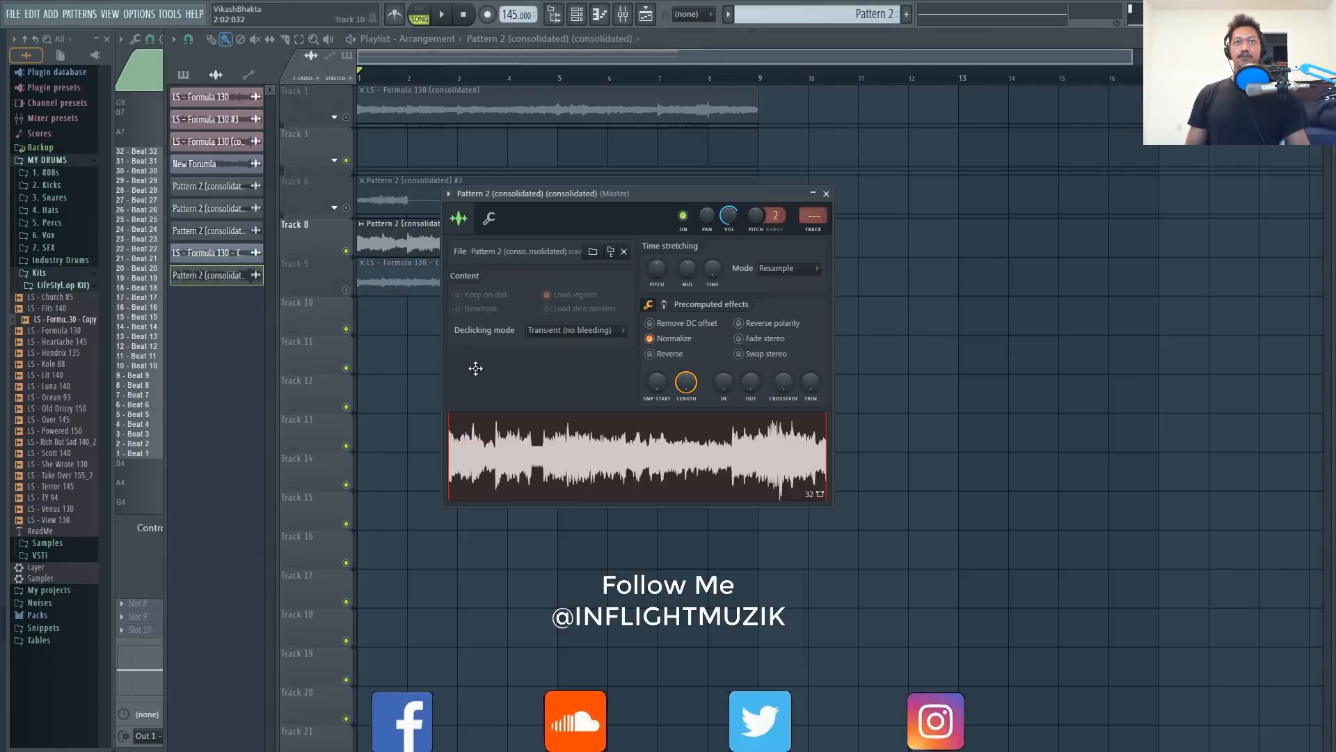
left_click(827, 194)
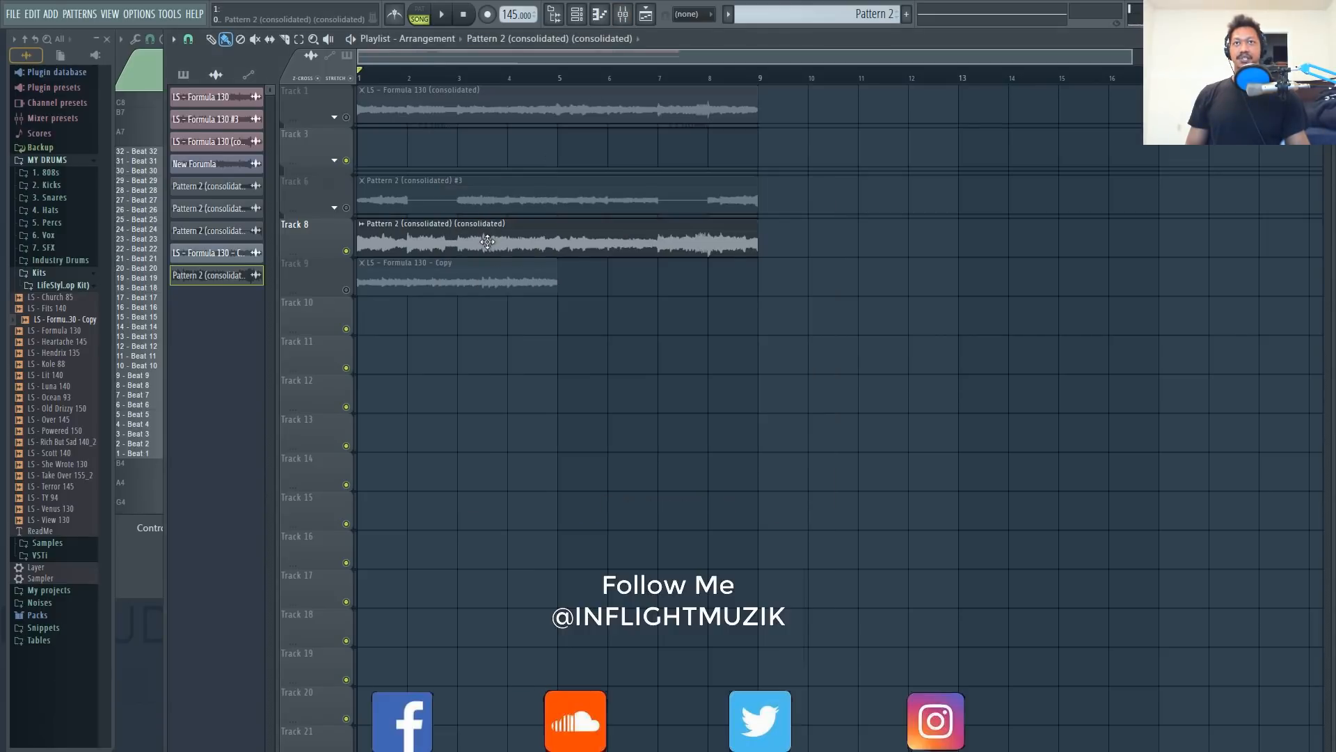
double_click(487, 242)
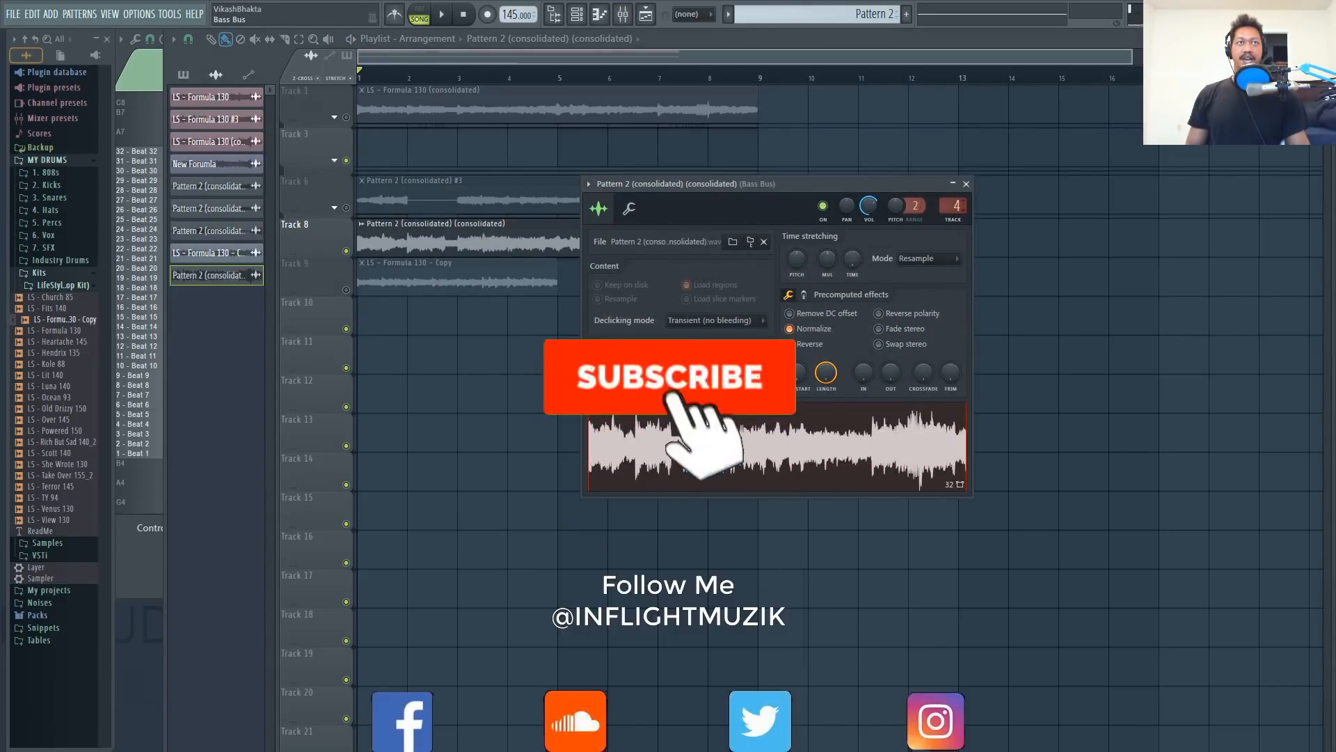